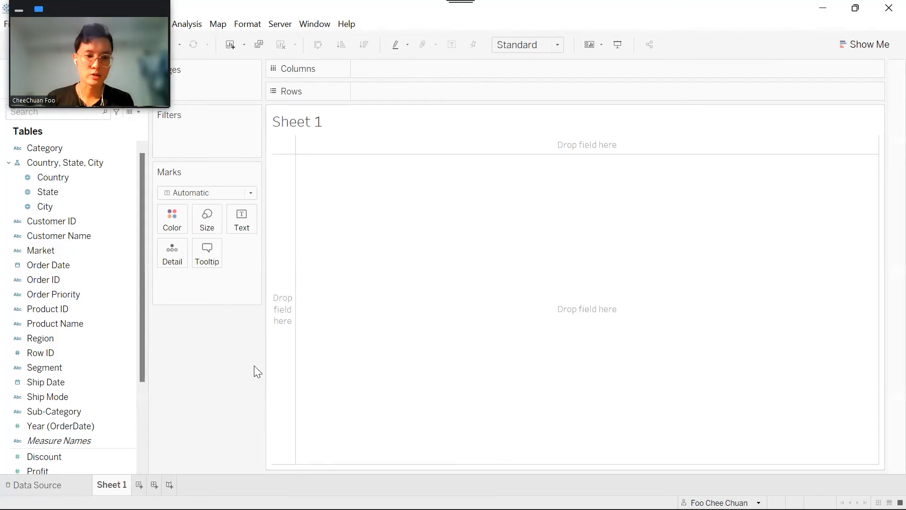
# - Rename the worksheet as Bar Chart and plot Sales across columns with Sub-Category on rows
pyautogui.doubleClick(109, 487)
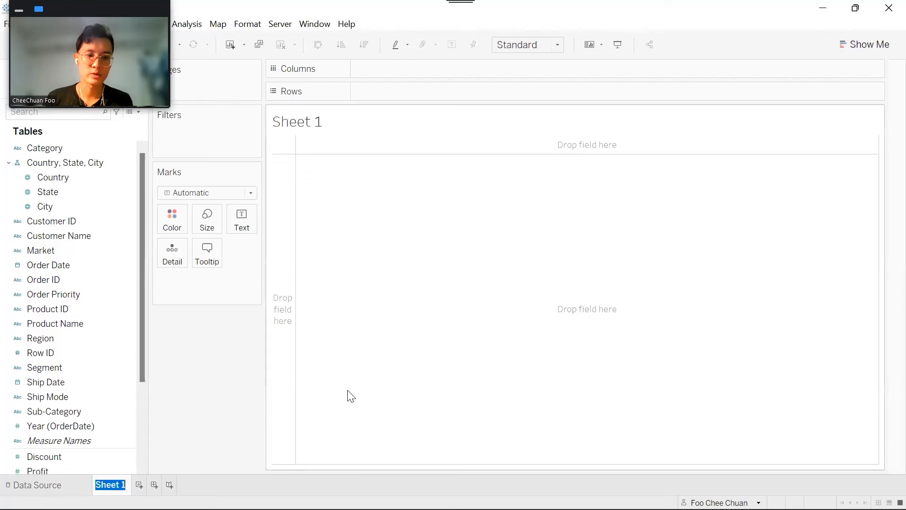
pyautogui.write('Bar Chart')
pyautogui.moveTo(54, 411); pyautogui.dragTo(281, 300)
pyautogui.scroll(-3, 68, 325)
pyautogui.moveTo(64, 383)
pyautogui.mouseDown()
pyautogui.moveTo(428, 127)
pyautogui.moveTo(447, 72)
pyautogui.mouseUp()
# - Fit the bar chart to Entire View and sort the sub-categories by Sales in descending order
pyautogui.click(547, 45)
pyautogui.click(534, 96)
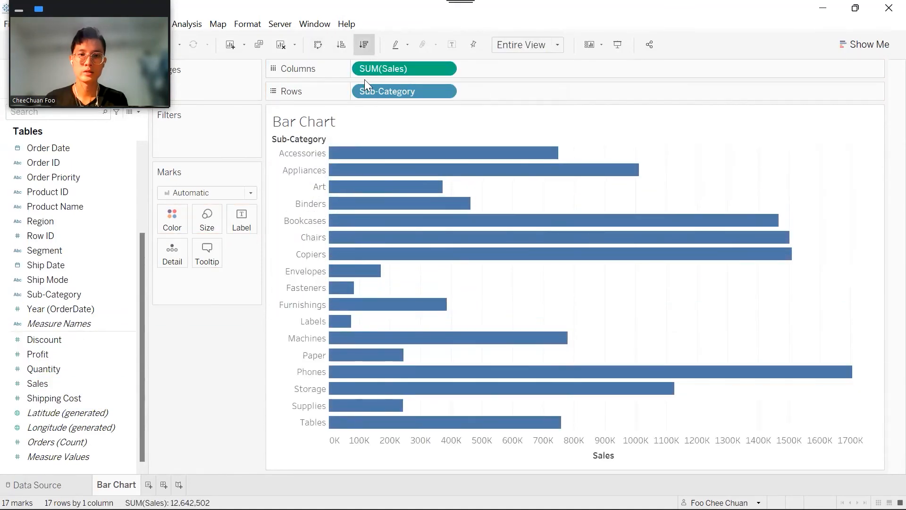
pyautogui.click(364, 44)
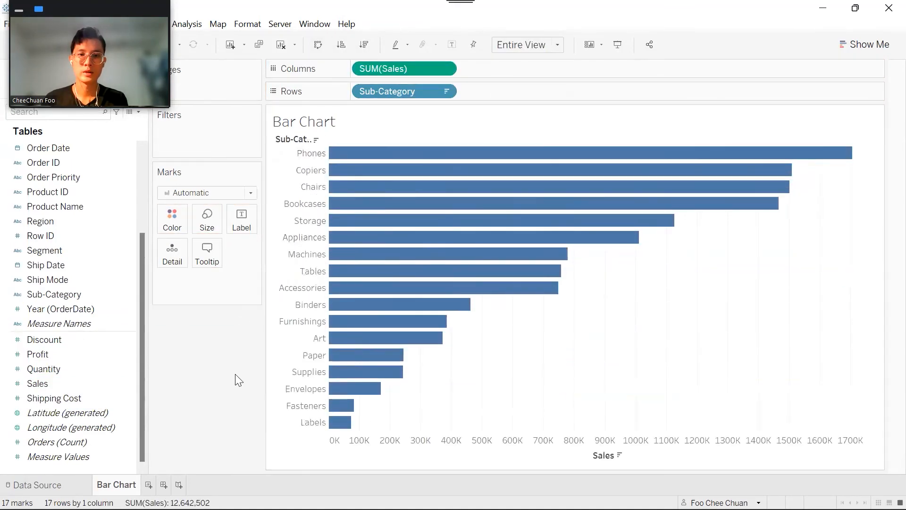
# - Add a new worksheet and name it Line Chart
pyautogui.click(152, 483)
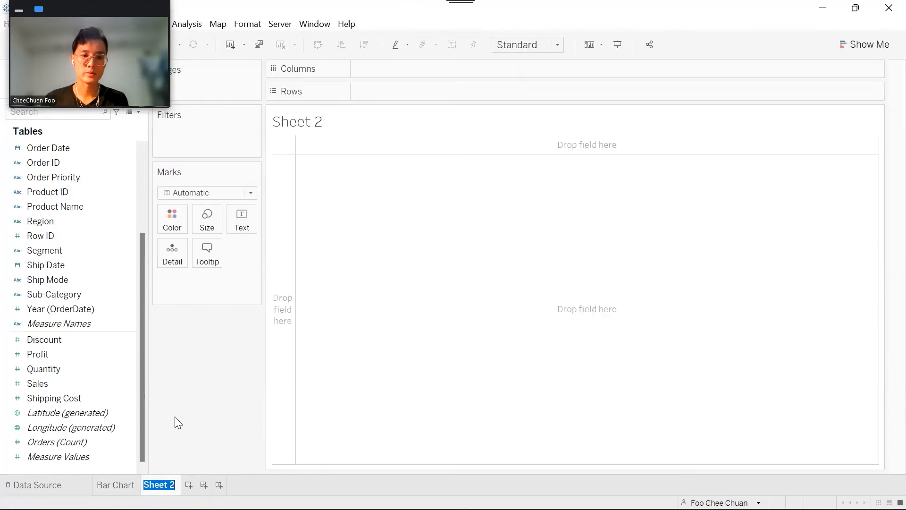
pyautogui.write('Line Chart')
pyautogui.press('Return')
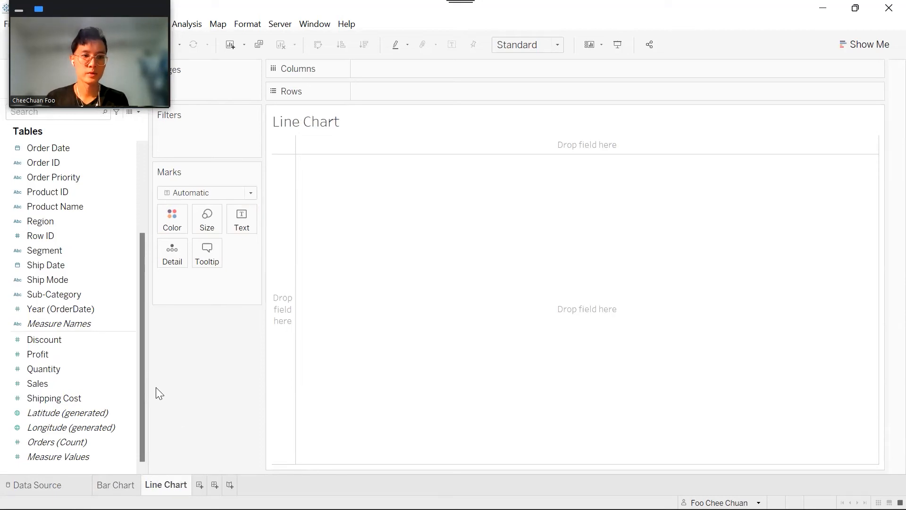
# - Plot Sales on rows against Order Date on columns, using the continuous month date level
pyautogui.click(91, 149)
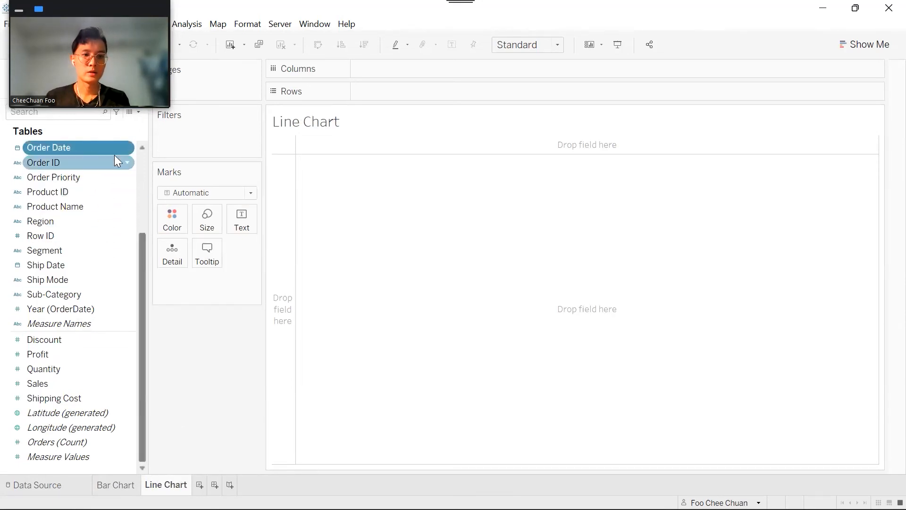
pyautogui.moveTo(95, 148); pyautogui.dragTo(470, 69)
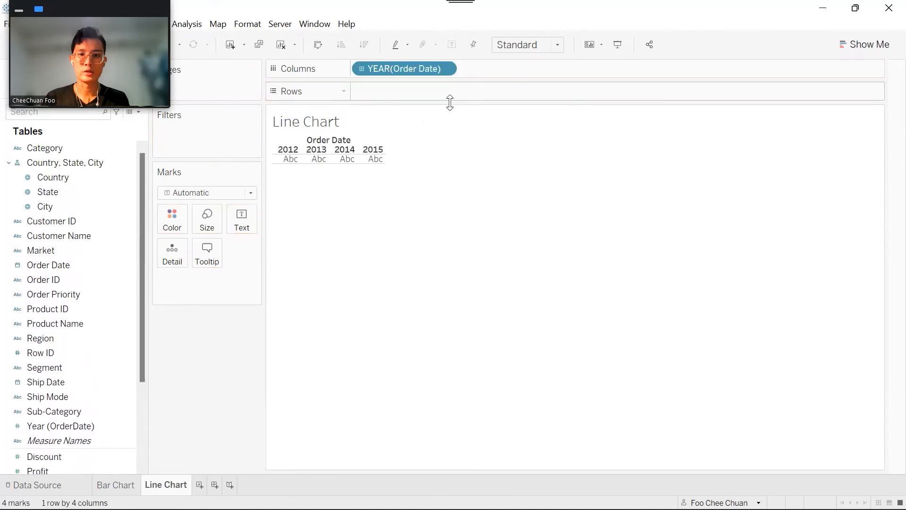
pyautogui.rightClick(422, 68)
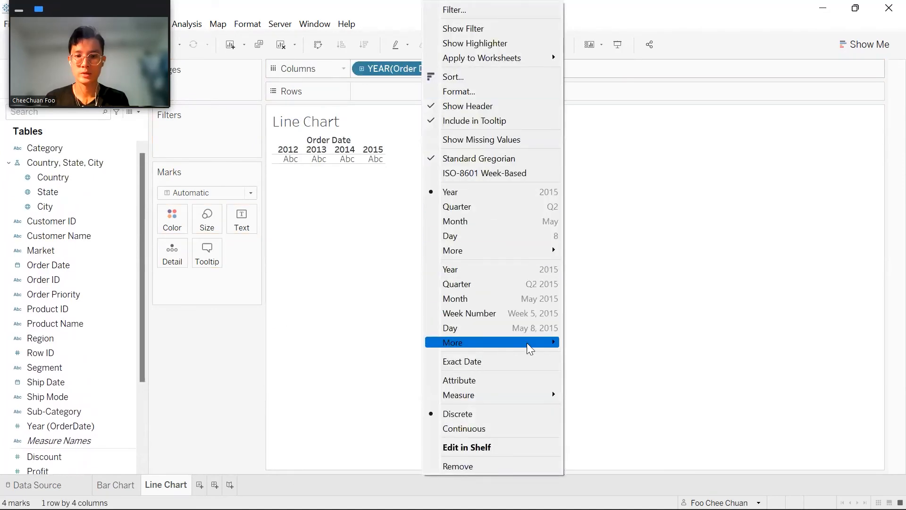
pyautogui.click(503, 302)
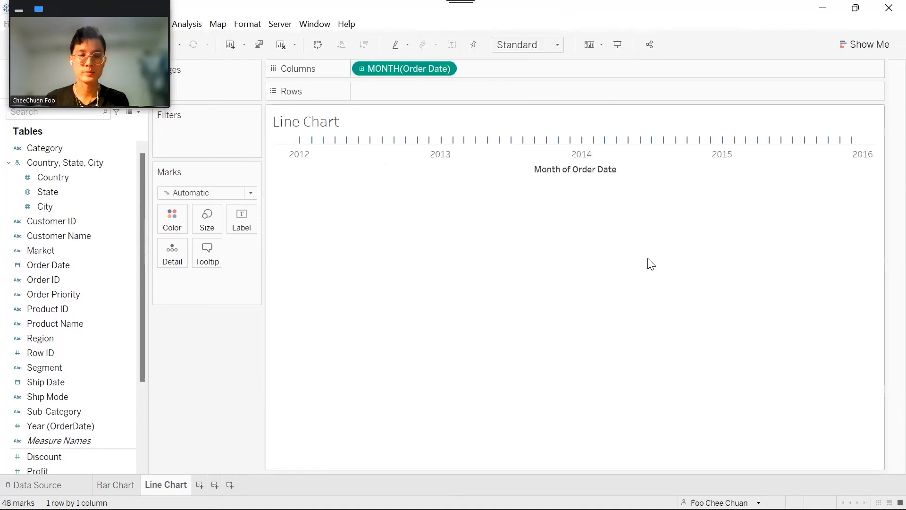
pyautogui.scroll(-1, 72, 365)
pyautogui.moveTo(77, 454); pyautogui.dragTo(404, 87)
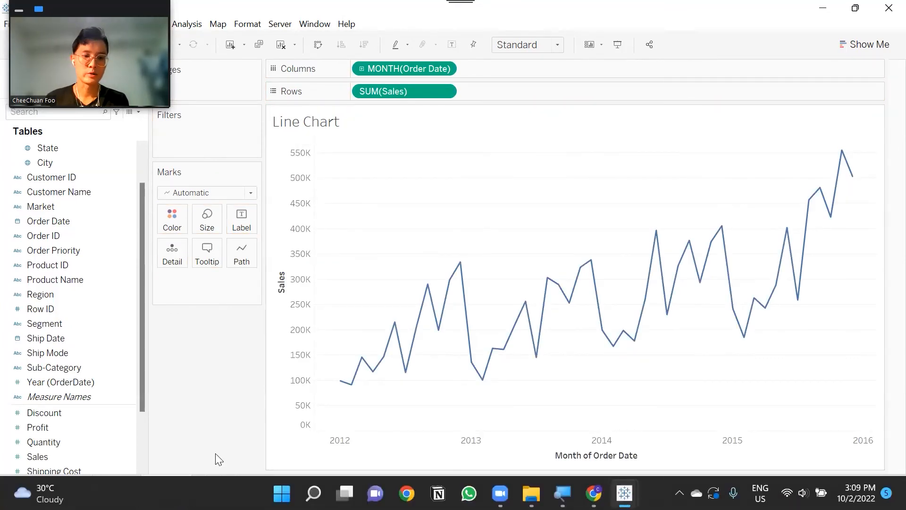
# - Add another worksheet and color its marks by Category
pyautogui.click(199, 485)
pyautogui.scroll(-1, 33, 286)
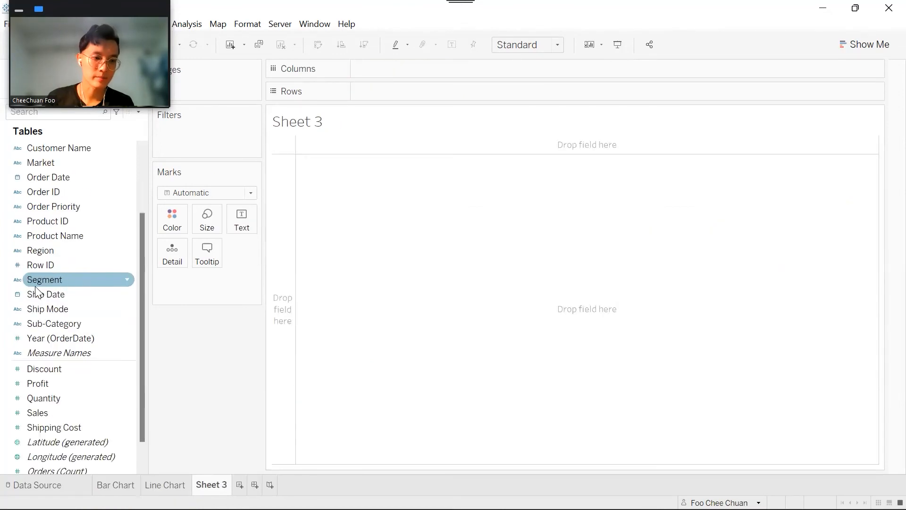
pyautogui.scroll(2, 42, 313)
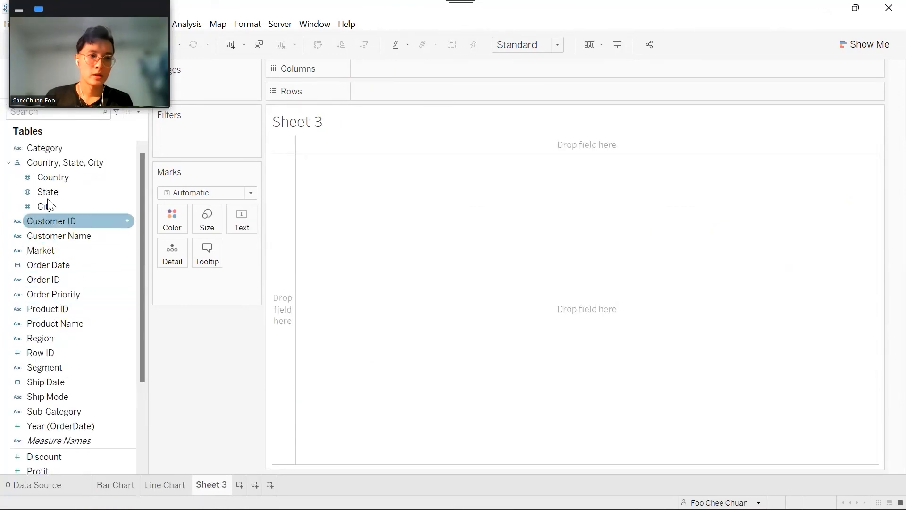
pyautogui.moveTo(59, 147); pyautogui.dragTo(183, 220)
# - Turn the Category marks into a pie chart sized by Sales, using the Show Me chart suggestions
pyautogui.scroll(-3, 71, 278)
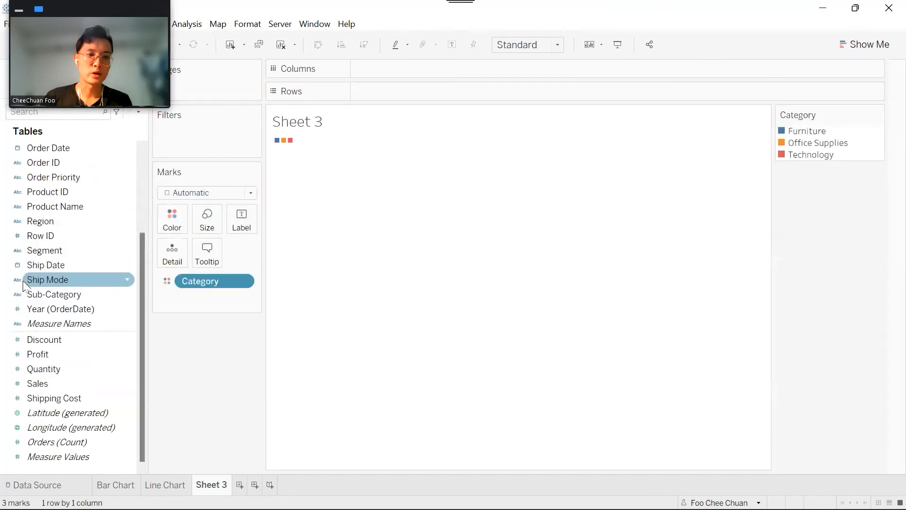
pyautogui.click(74, 387)
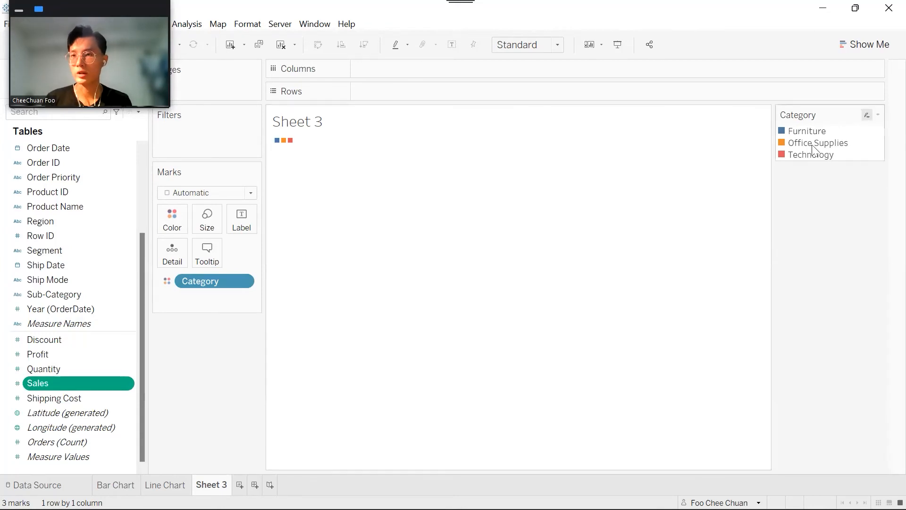
pyautogui.click(870, 44)
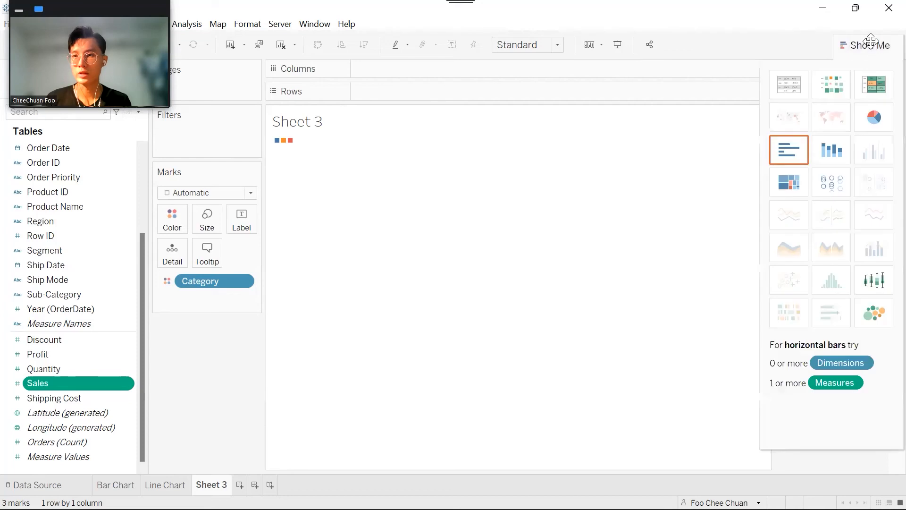
pyautogui.click(874, 118)
pyautogui.click(876, 44)
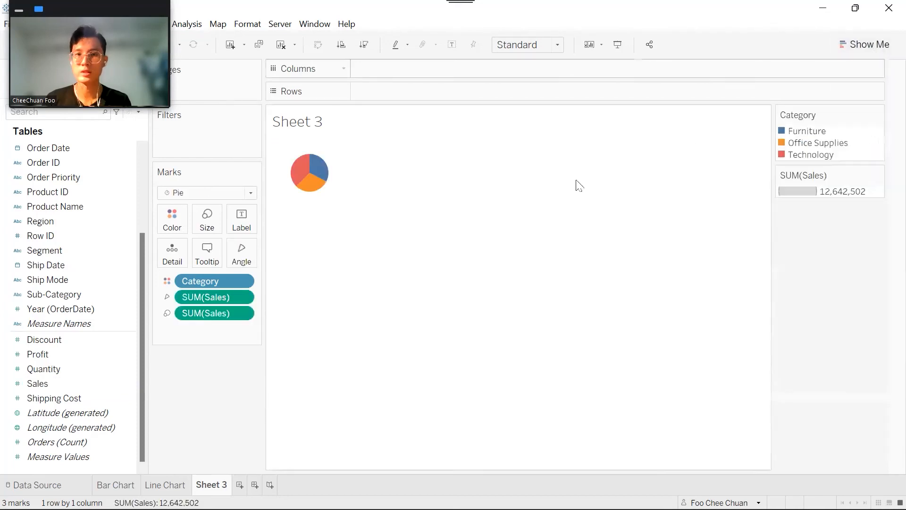
# - Fit the pie chart to Entire View and rename its worksheet as Pie Chart
pyautogui.click(530, 47)
pyautogui.click(525, 95)
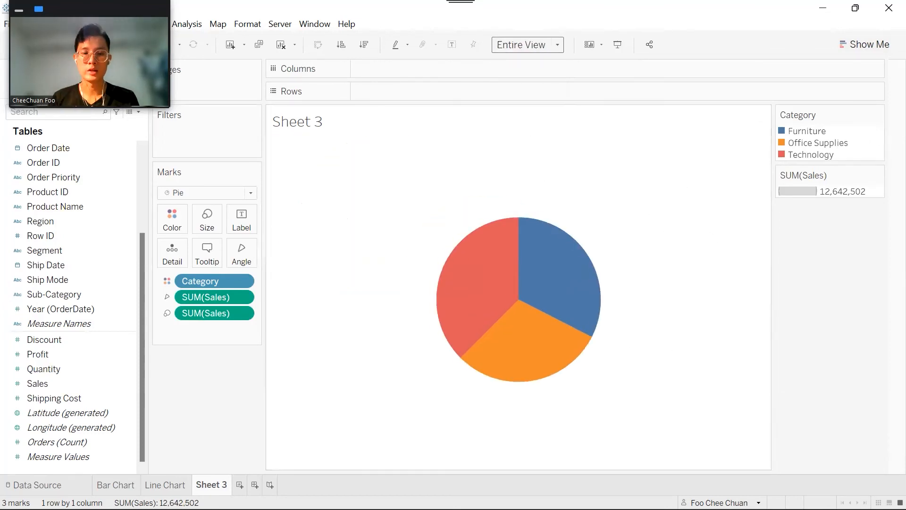
pyautogui.doubleClick(211, 485)
pyautogui.write('Pie Chart')
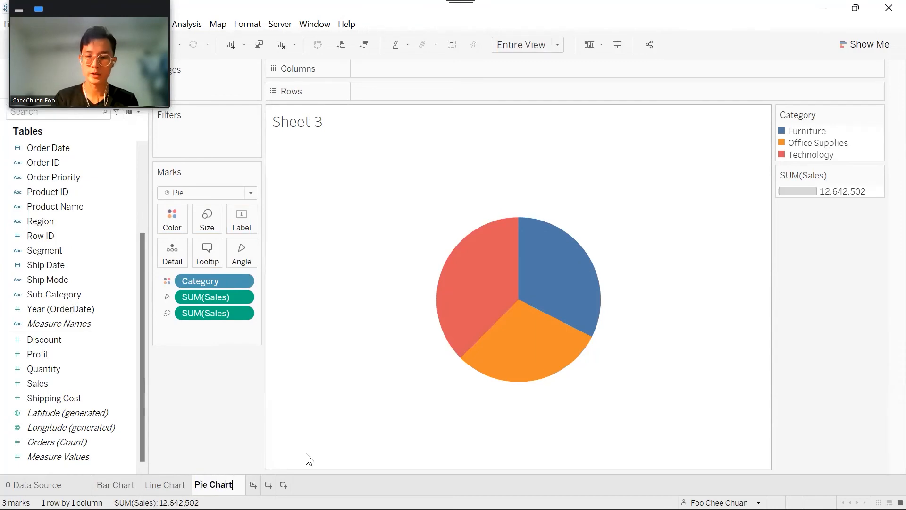
pyautogui.click(116, 485)
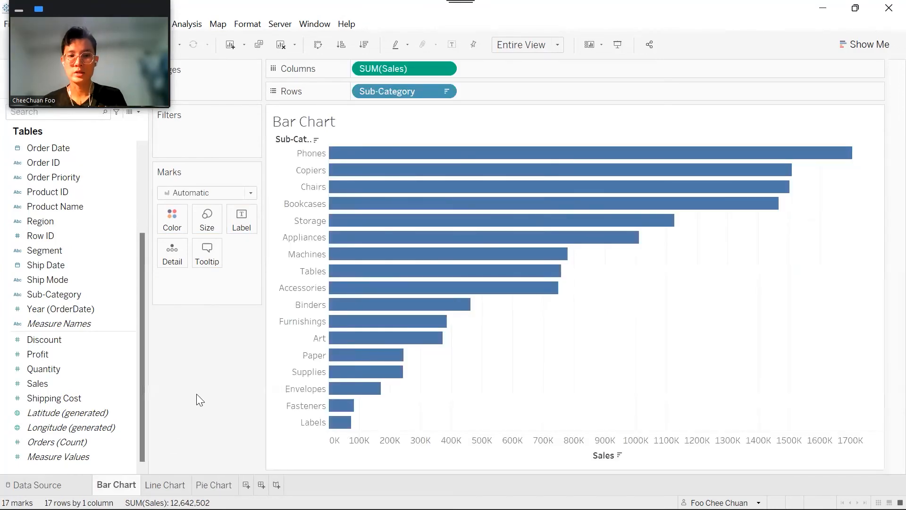
pyautogui.click(188, 485)
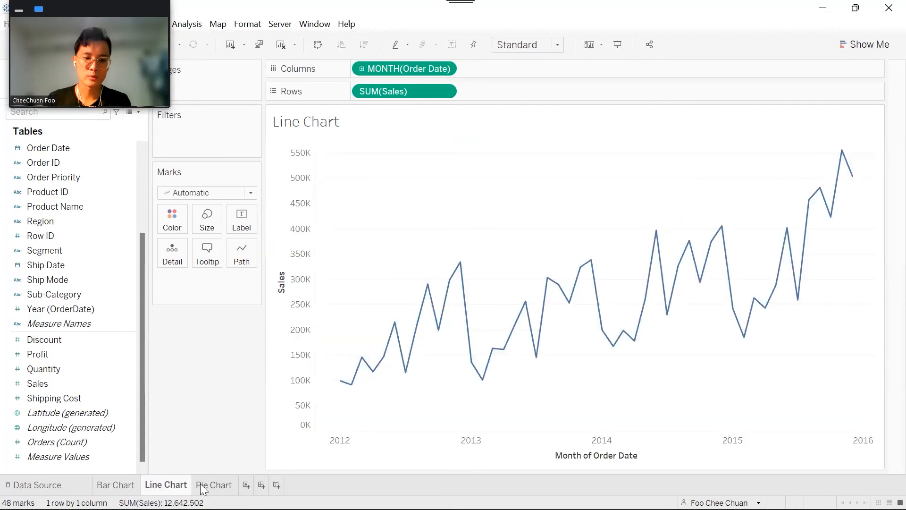
pyautogui.click(200, 484)
pyautogui.click(123, 485)
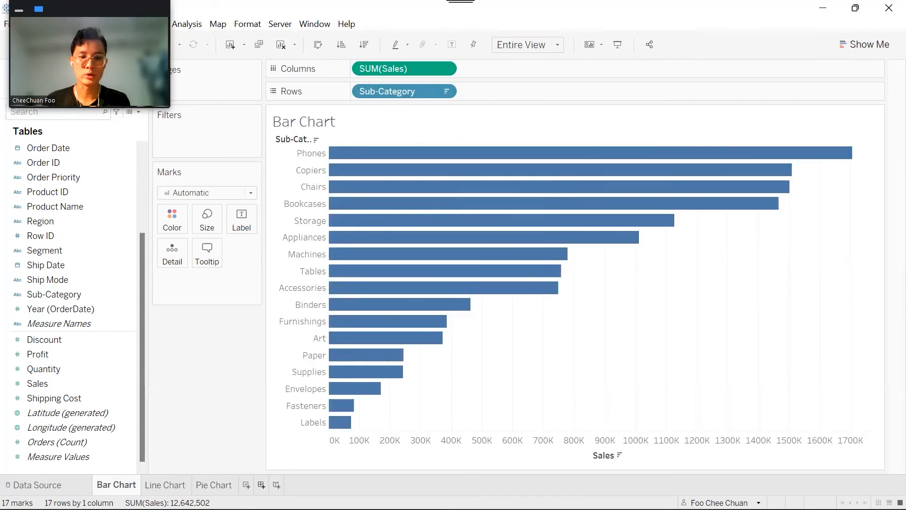
# - Create a new dashboard and set its fixed width to 1500 px
pyautogui.click(261, 485)
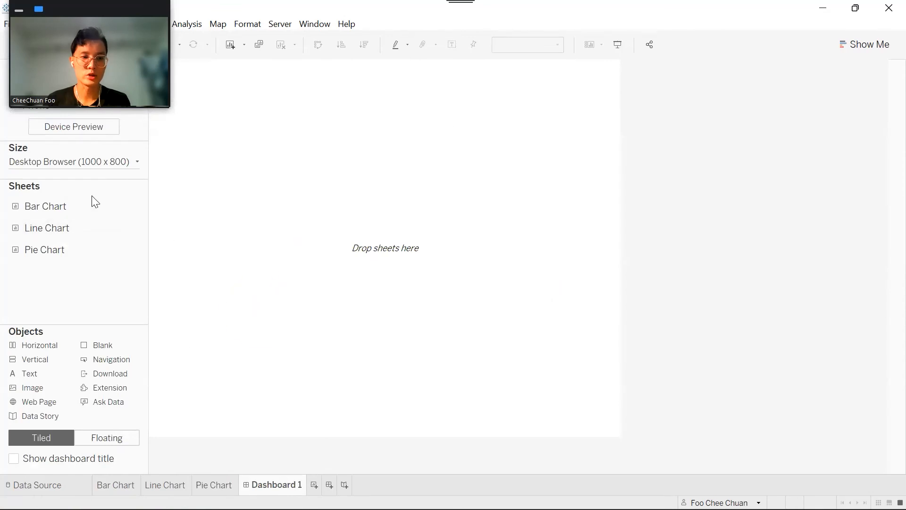
pyautogui.click(113, 161)
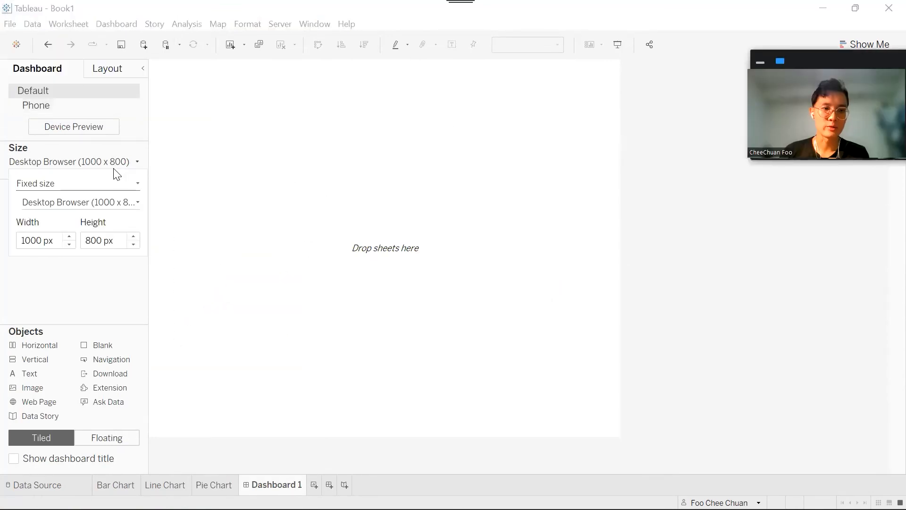
pyautogui.click(70, 238)
pyautogui.click(70, 238)
pyautogui.click(70, 237)
pyautogui.click(70, 237)
pyautogui.click(70, 237)
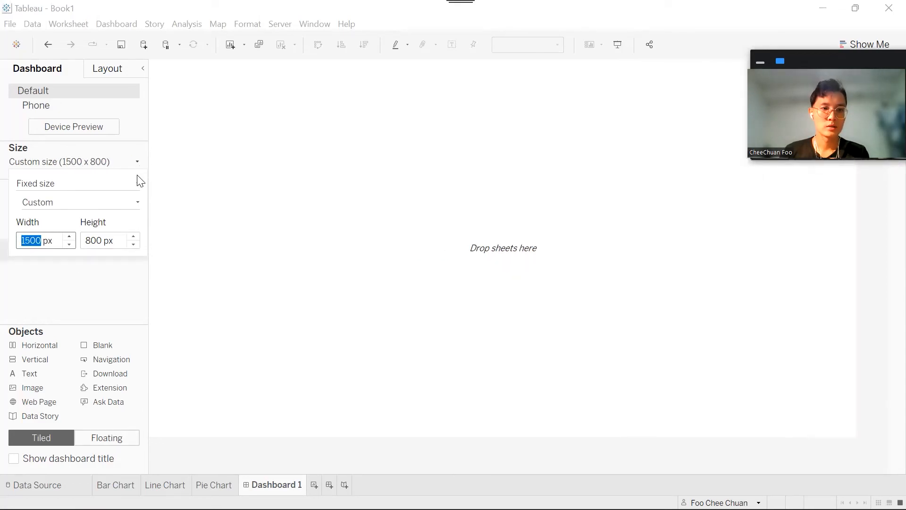
pyautogui.click(137, 162)
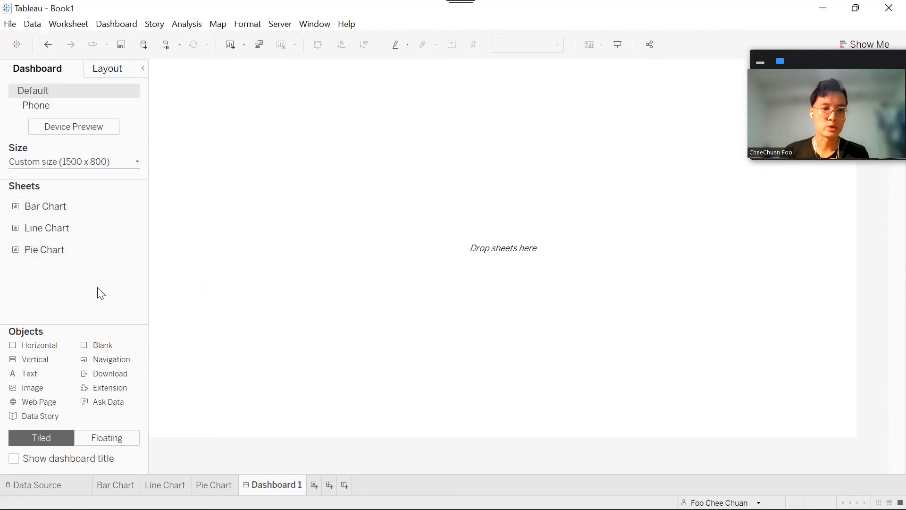
# - Add a text object to the dashboard canvas reading "Swap Chart Tutorial"
pyautogui.moveTo(29, 376); pyautogui.dragTo(384, 155)
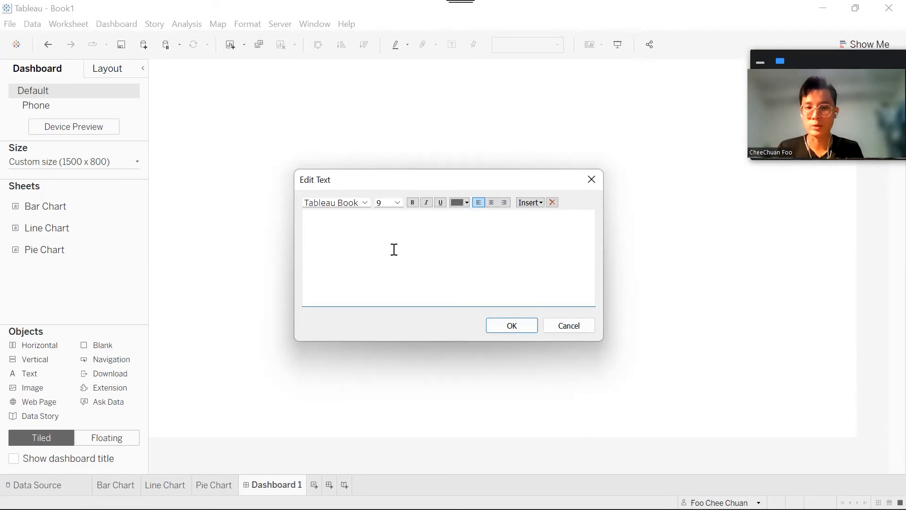
pyautogui.write('Swap')
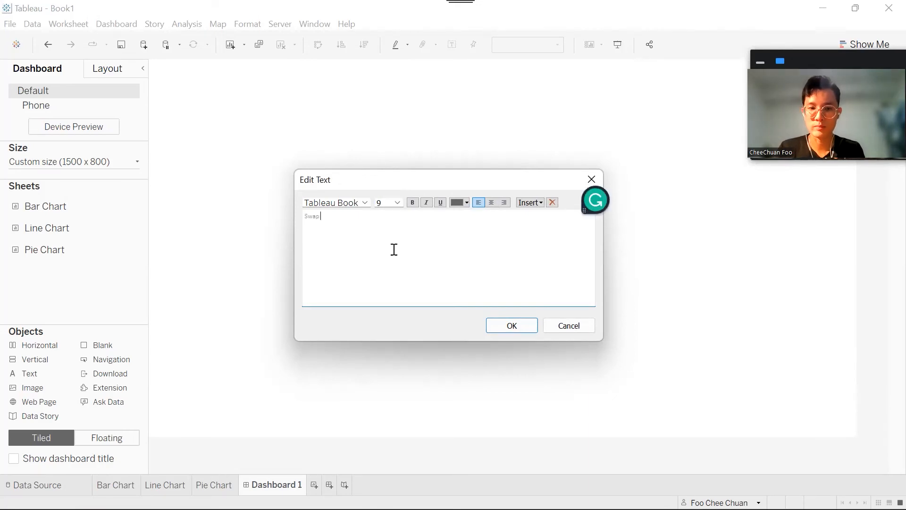
pyautogui.write(' Chart Tu')
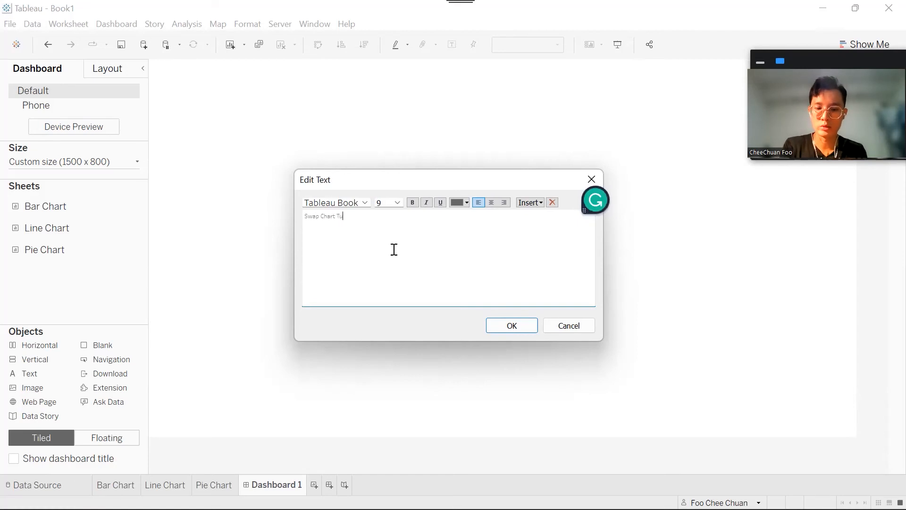
pyautogui.write('torial')
# - Set the whole "Swap Chart Tutorial" text to font size 24 and center it
pyautogui.hotkey('ctrl', 'a')
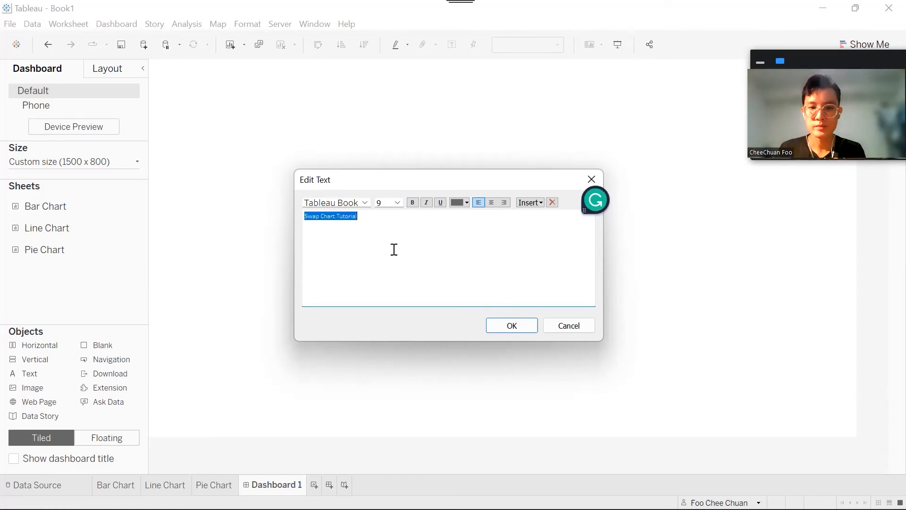
pyautogui.click(398, 203)
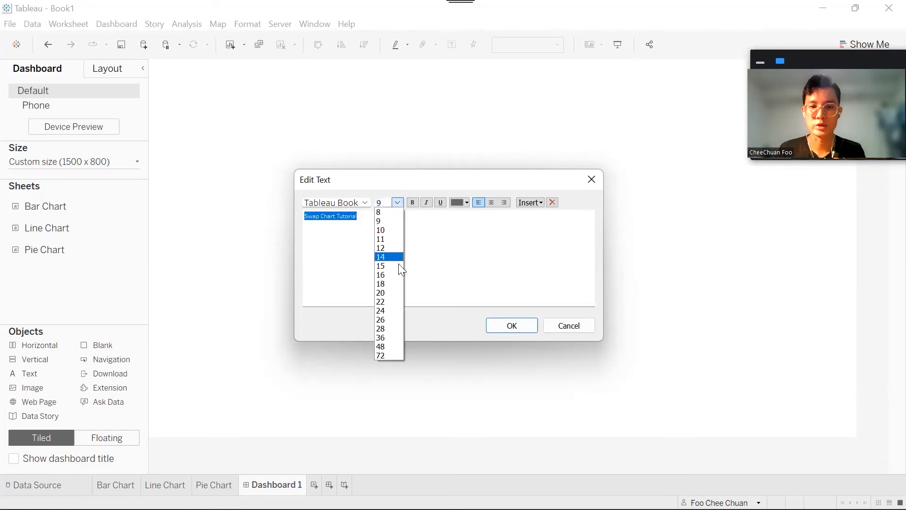
pyautogui.click(397, 310)
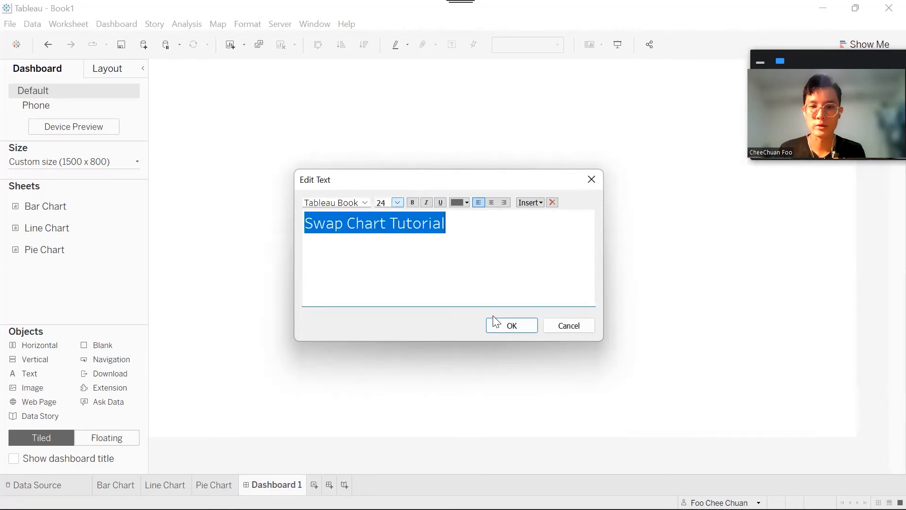
pyautogui.click(488, 203)
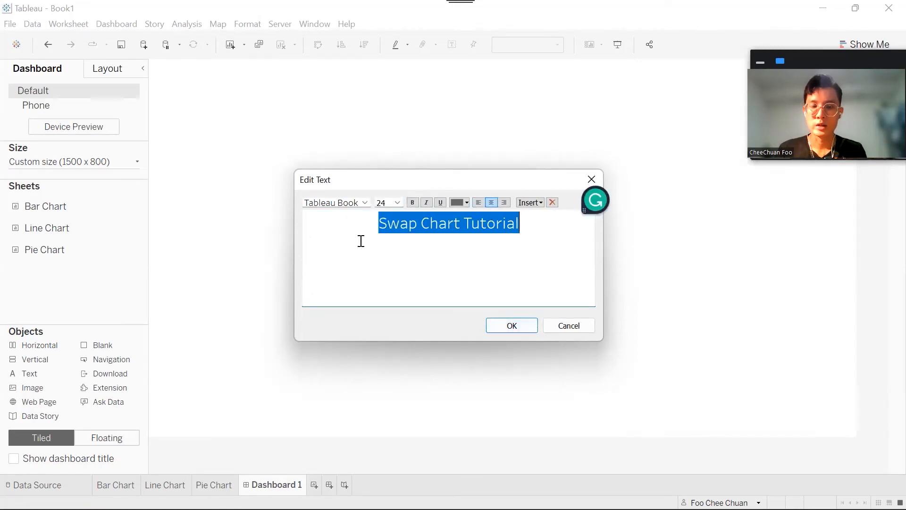
pyautogui.click(514, 330)
pyautogui.click(165, 485)
pyautogui.click(135, 485)
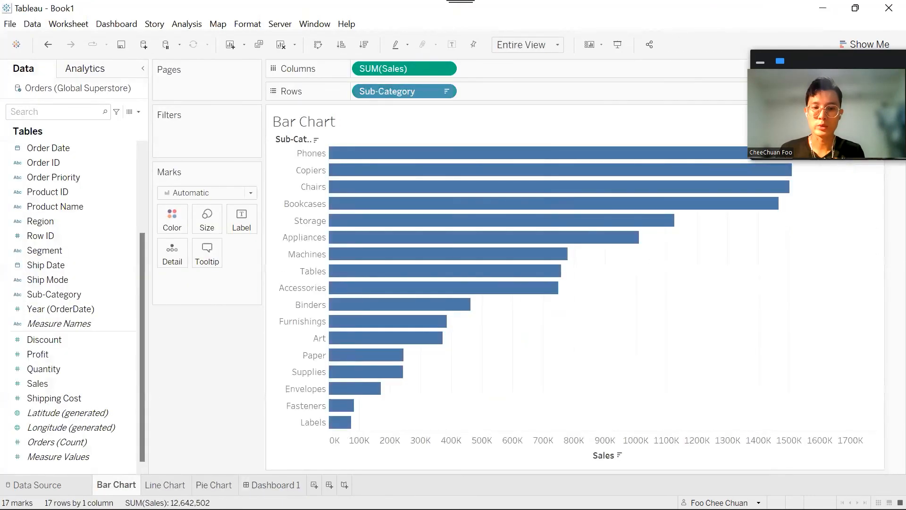
pyautogui.click(211, 486)
pyautogui.click(174, 487)
pyautogui.click(134, 487)
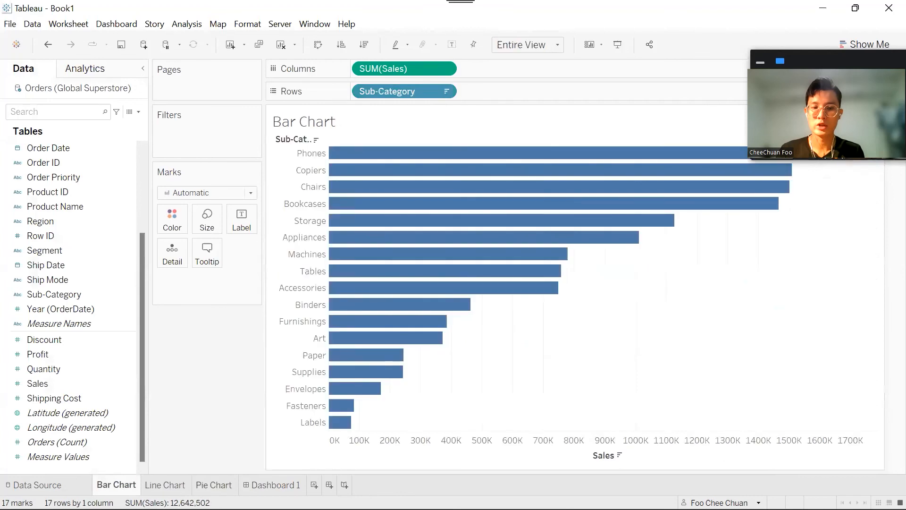
pyautogui.click(273, 485)
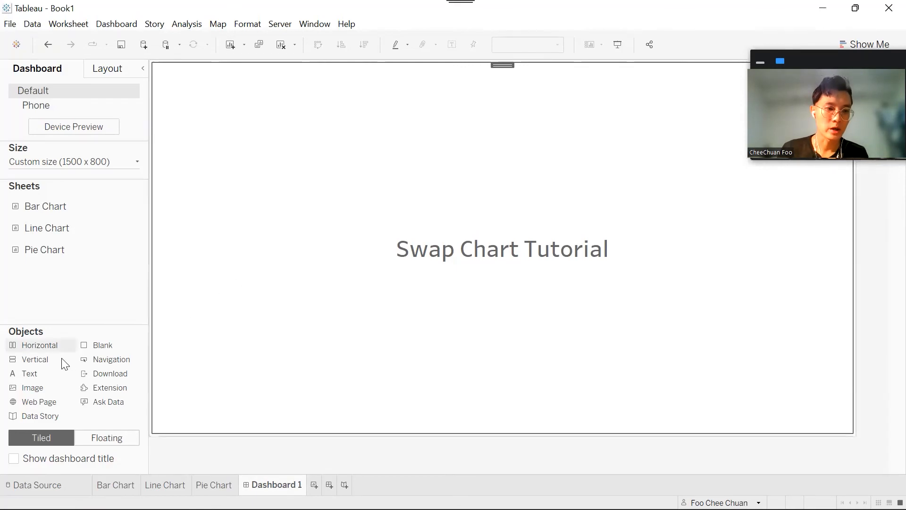
# - Add a vertical container below the "Swap Chart Tutorial" title and shrink the title area to make the container taller
pyautogui.moveTo(62, 360); pyautogui.dragTo(322, 361)
pyautogui.moveTo(532, 359); pyautogui.dragTo(532, 361)
pyautogui.moveTo(589, 247); pyautogui.dragTo(592, 154)
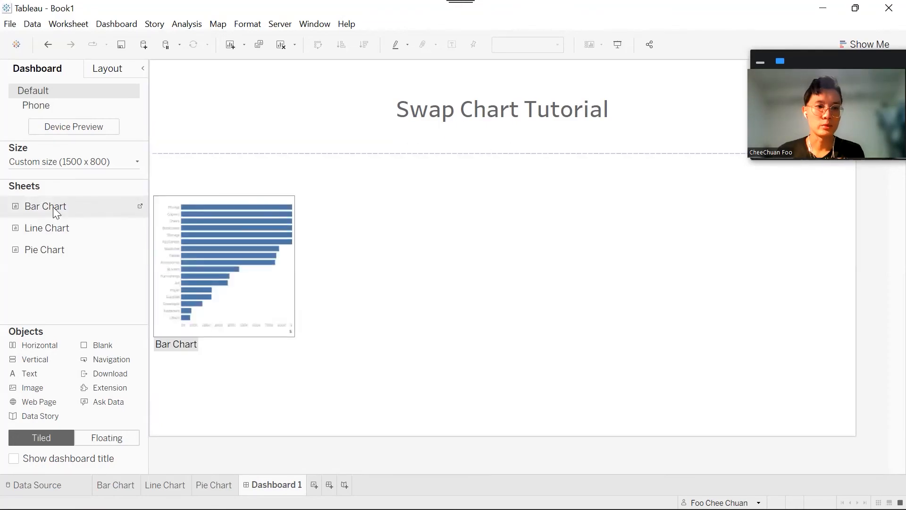
# - Stack the Bar Chart, Line Chart and Pie Chart sheets in the vertical container and even out their heights
pyautogui.moveTo(56, 213); pyautogui.dragTo(194, 223)
pyautogui.moveTo(293, 231); pyautogui.dragTo(293, 232)
pyautogui.moveTo(41, 230); pyautogui.dragTo(435, 404)
pyautogui.moveTo(47, 249); pyautogui.dragTo(458, 407)
pyautogui.moveTo(437, 293); pyautogui.dragTo(436, 254)
pyautogui.moveTo(416, 391); pyautogui.dragTo(421, 352)
pyautogui.click(444, 239)
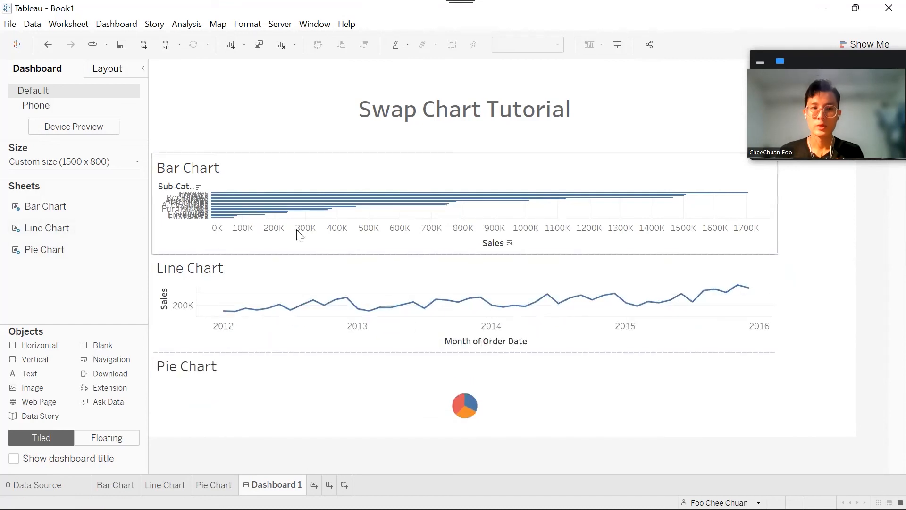
# - Hide the titles of the bar, line and pie charts on the dashboard
pyautogui.rightClick(206, 168)
pyautogui.click(225, 201)
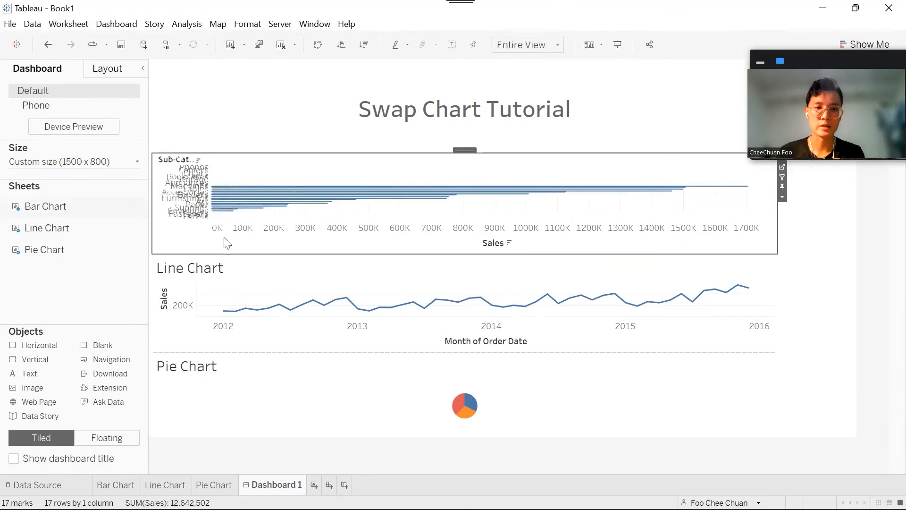
pyautogui.rightClick(220, 270)
pyautogui.click(253, 305)
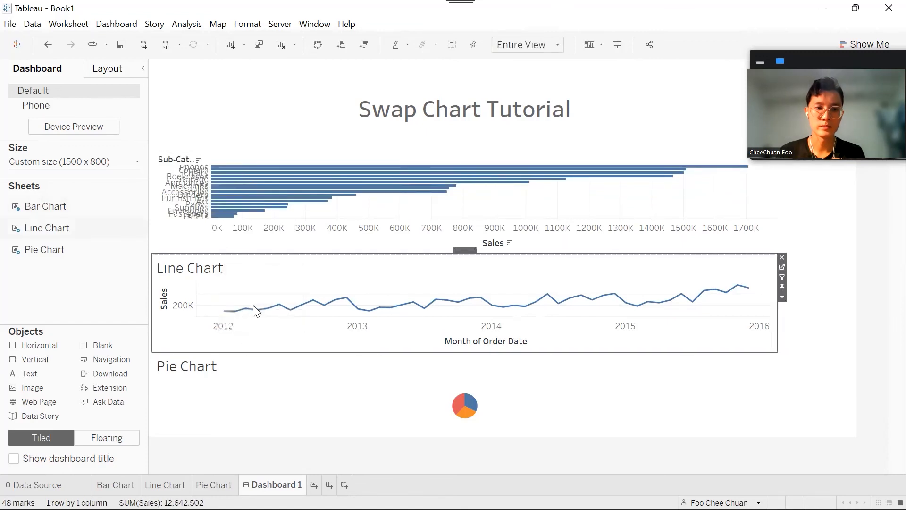
pyautogui.rightClick(213, 374)
pyautogui.click(244, 406)
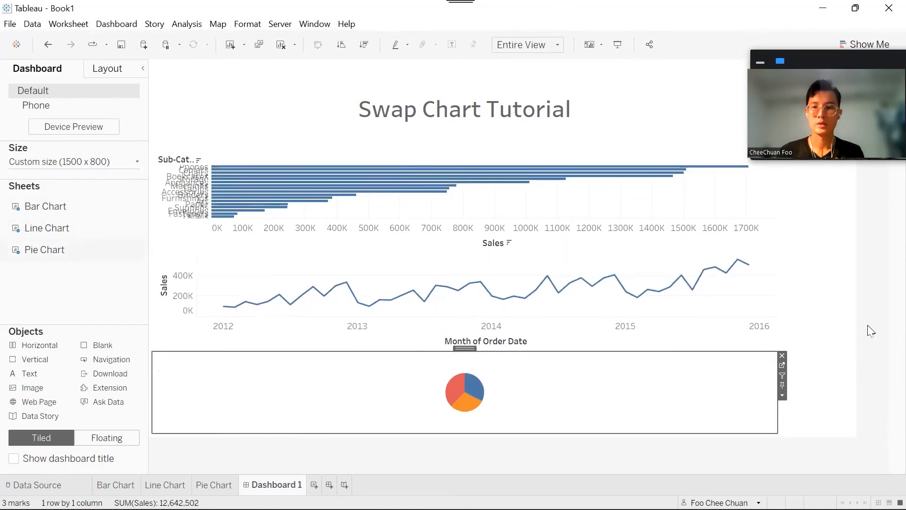
pyautogui.click(840, 165)
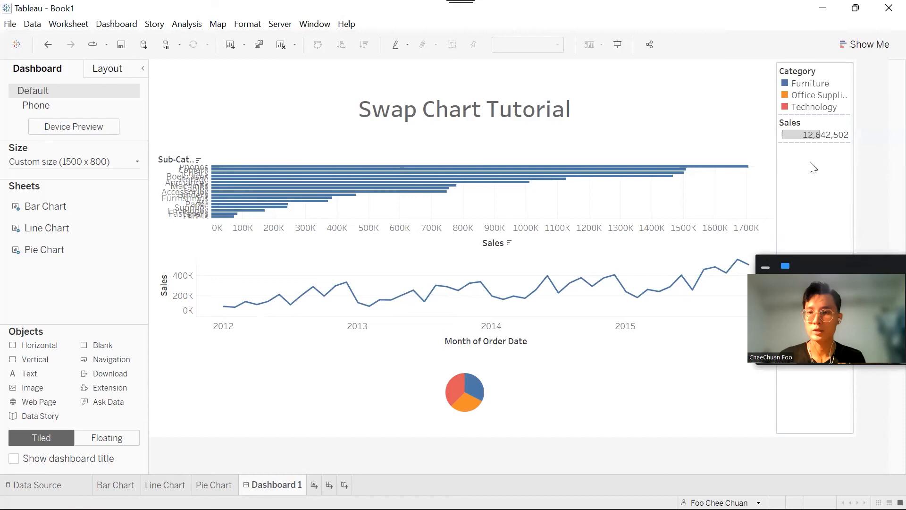
# - Start a new parameter from the Bar Chart worksheet, named Swap Chart, with data type String and a list of allowable values
pyautogui.click(621, 306)
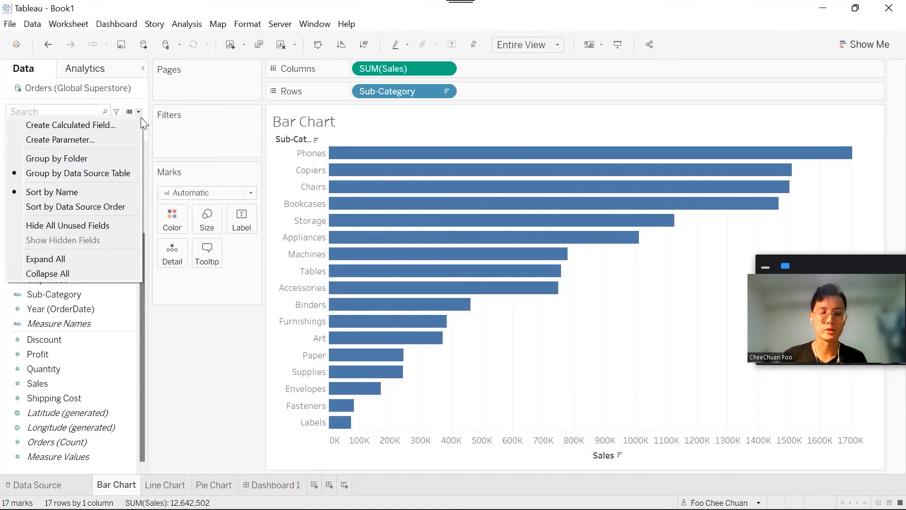
pyautogui.click(122, 139)
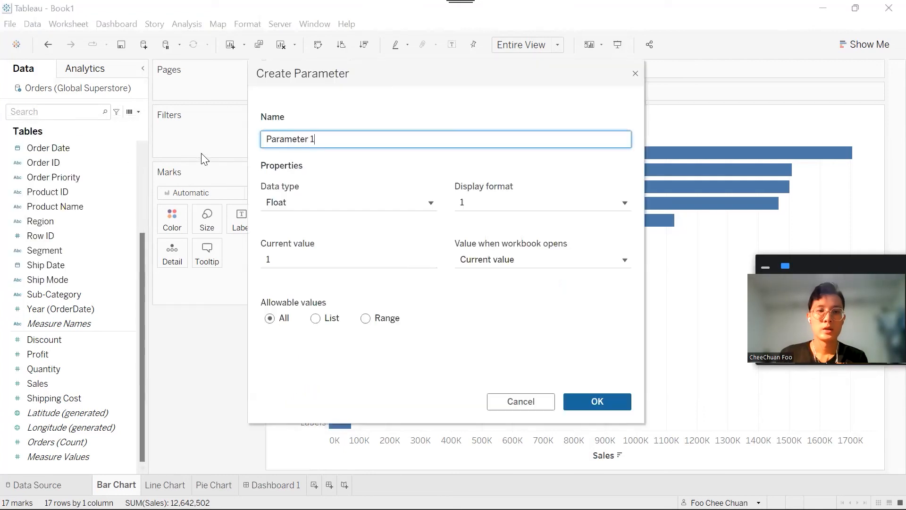
pyautogui.moveTo(290, 146); pyautogui.dragTo(245, 141)
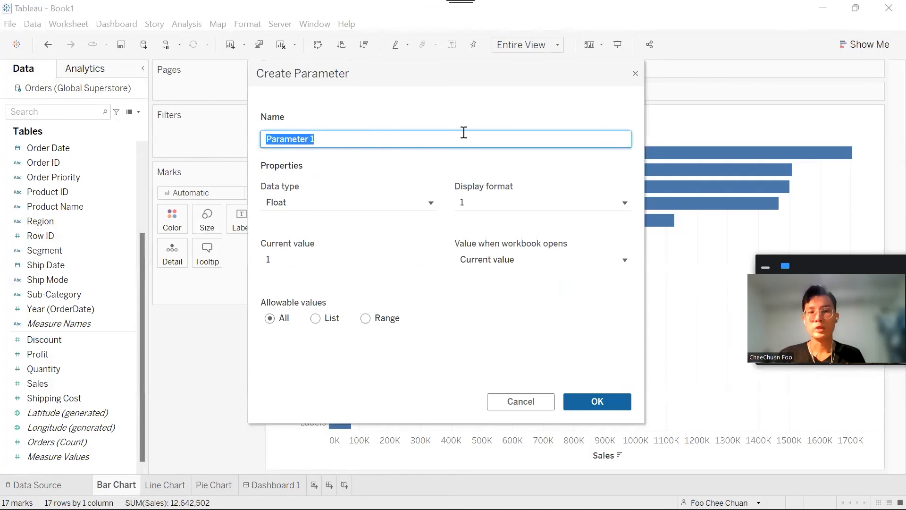
pyautogui.write('Swap Chart')
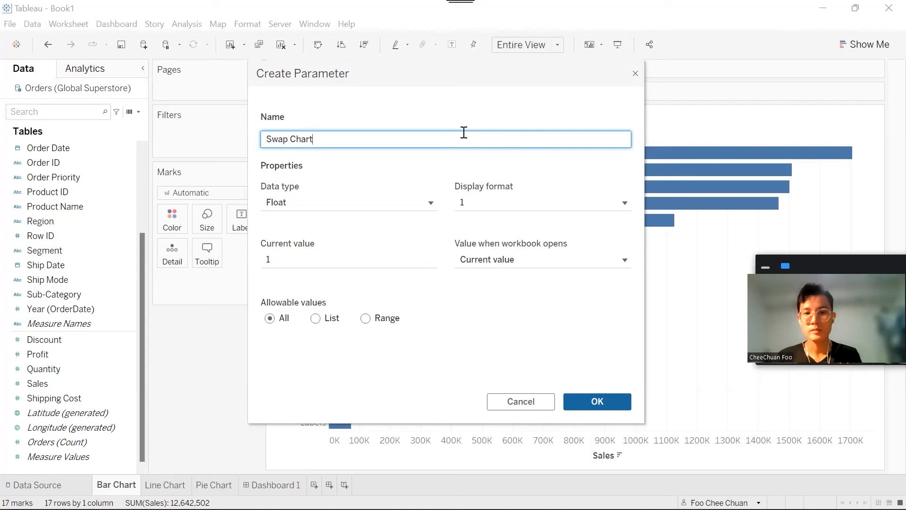
pyautogui.click(426, 203)
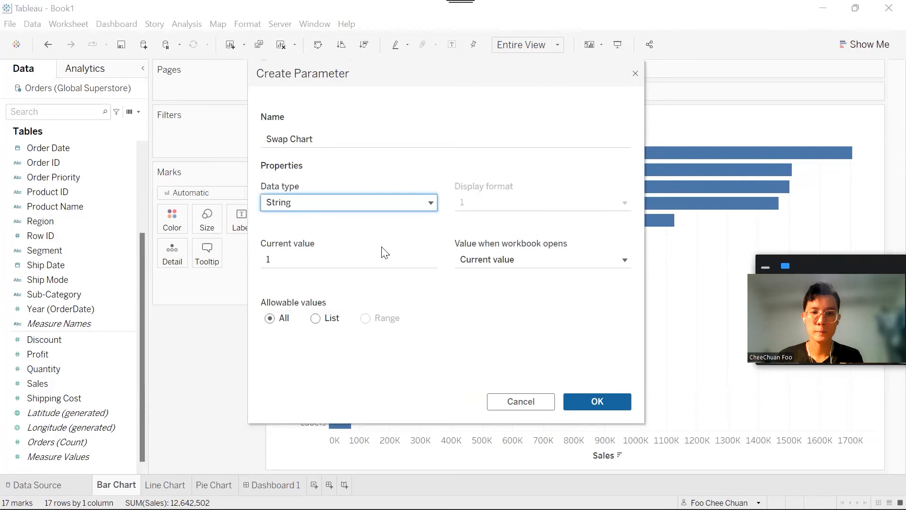
pyautogui.click(315, 319)
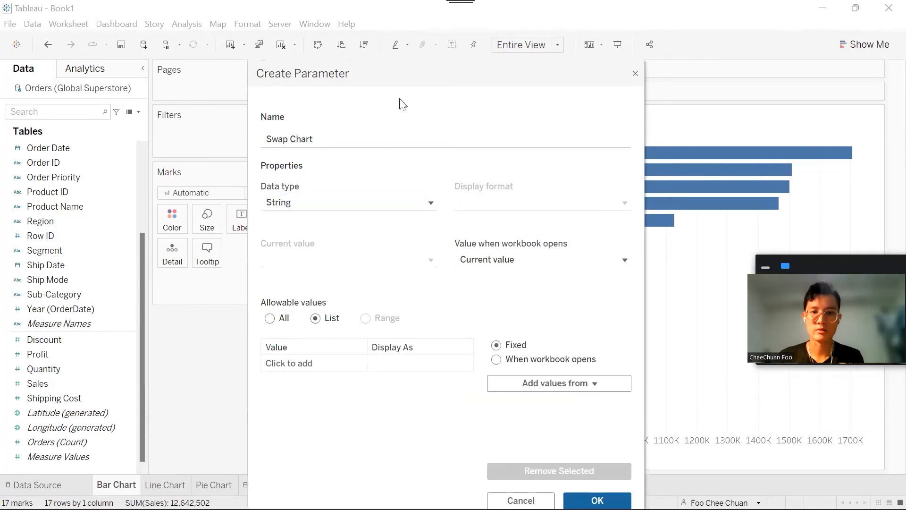
pyautogui.moveTo(399, 75); pyautogui.dragTo(385, 33)
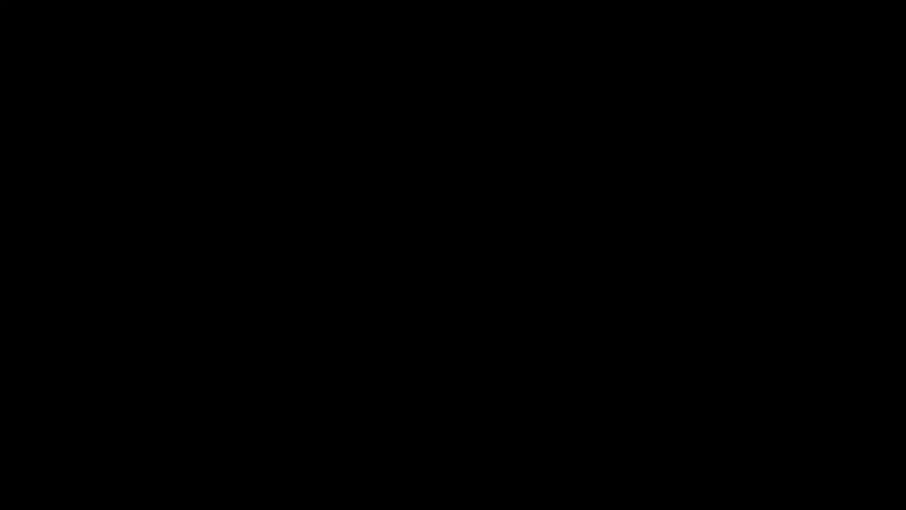
# - Switch to the finished example dashboard and view the choices of its Swap Chart parameter
pyautogui.click(298, 321)
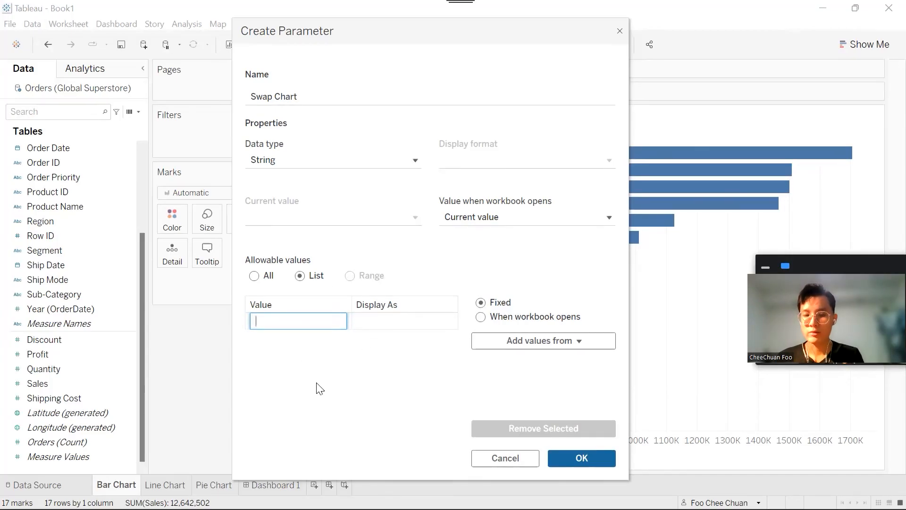
pyautogui.hotkey('alt', 'Tab')
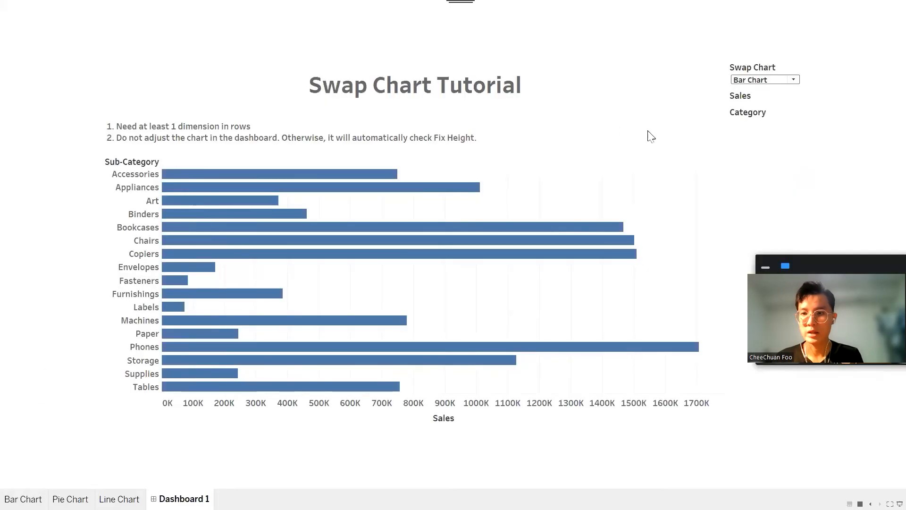
pyautogui.click(783, 81)
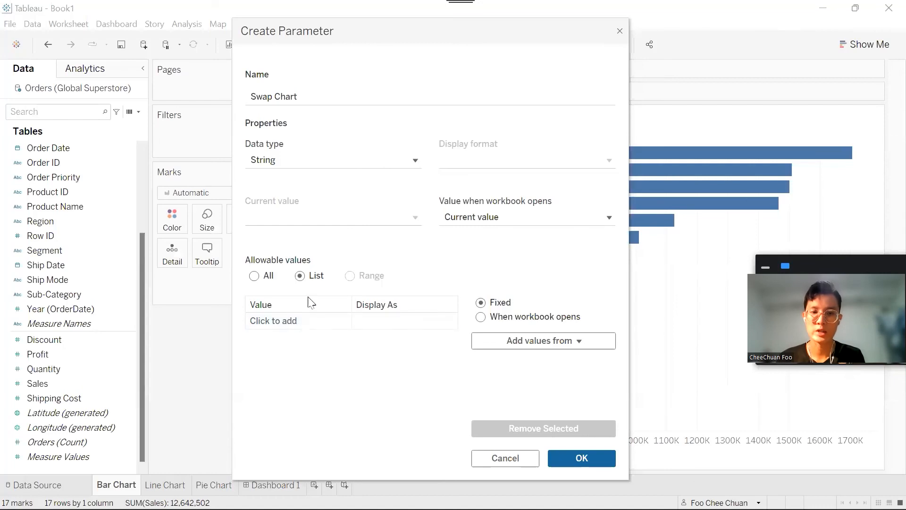
# - Enter All, Bar Chart, Line Chart and Pie Chart as the parameter's allowable values and create the parameter
pyautogui.click(306, 324)
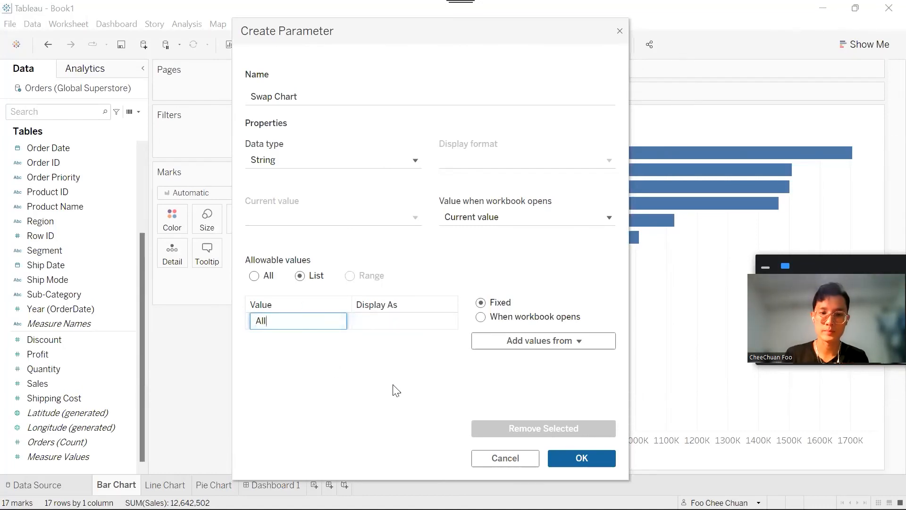
pyautogui.write('All')
pyautogui.press('Return')
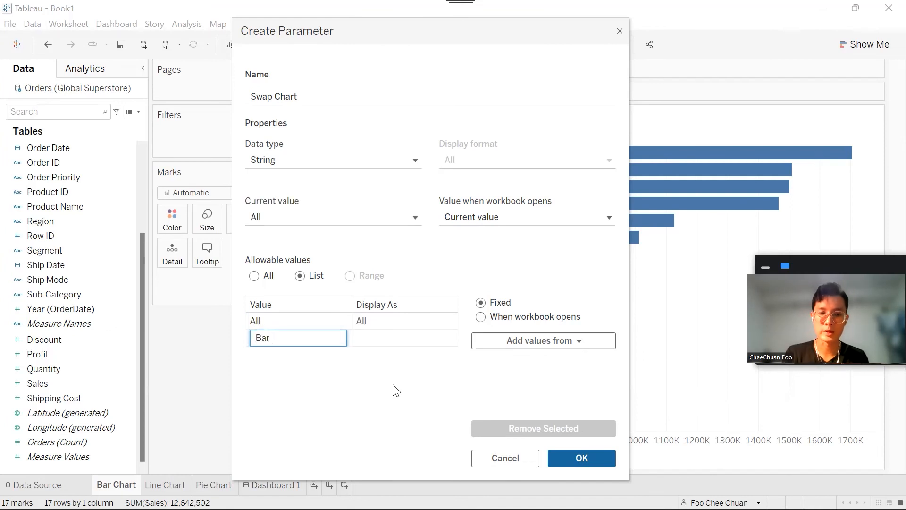
pyautogui.press('Return')
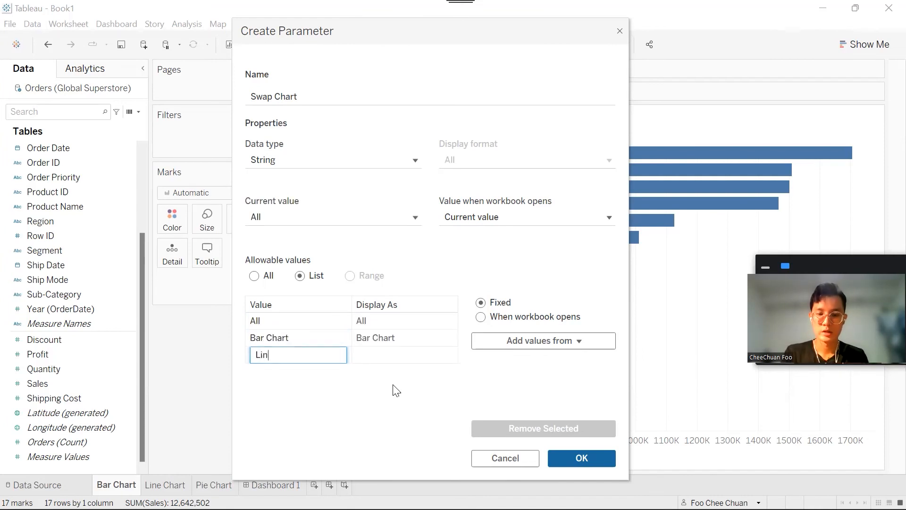
pyautogui.press('Return')
pyautogui.write('Pie Chart')
pyautogui.press('Return')
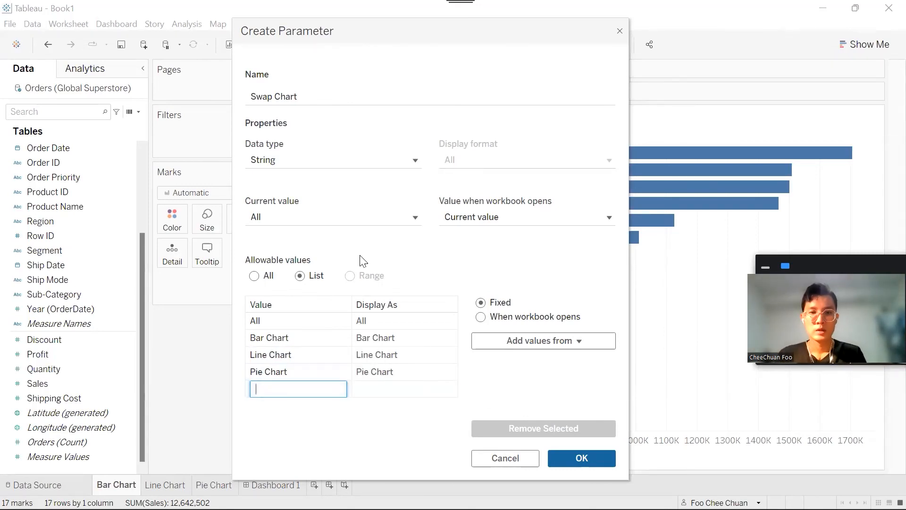
pyautogui.click(563, 462)
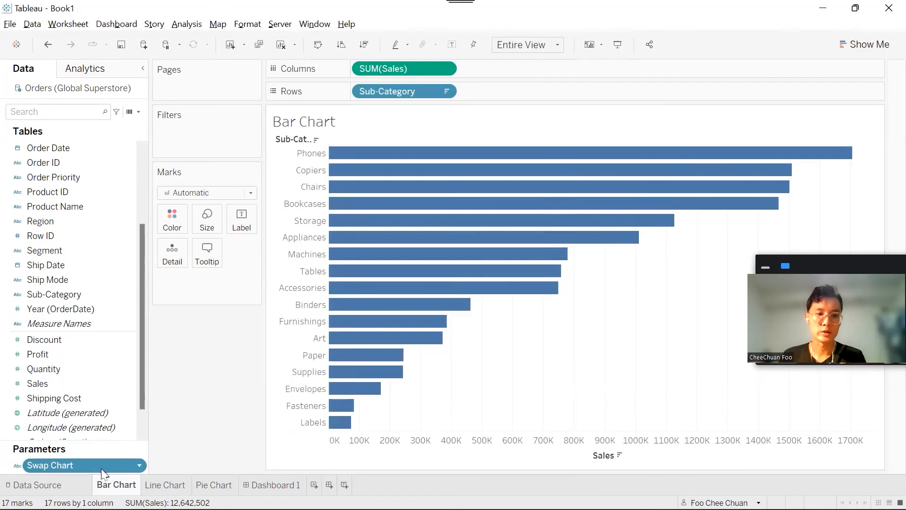
# - Show the Swap Chart parameter control on the Bar Chart worksheet
pyautogui.rightClick(102, 464)
pyautogui.click(162, 255)
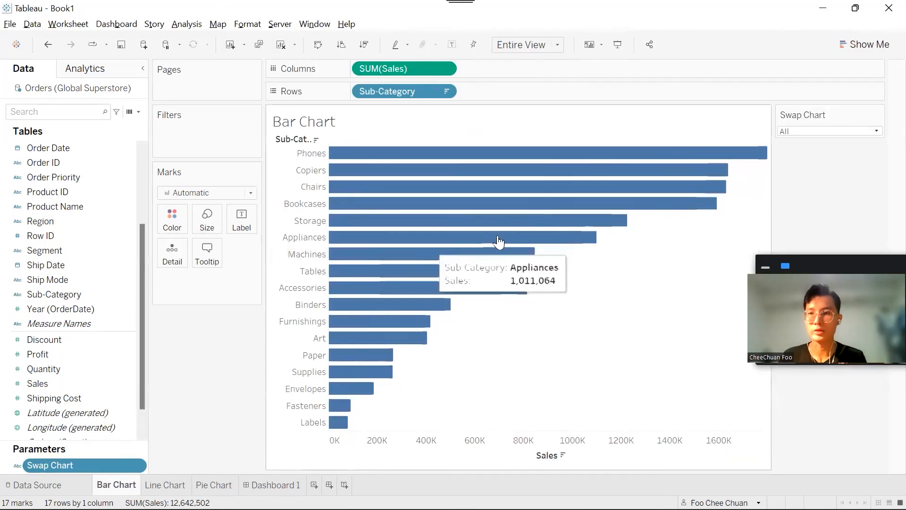
# - Test the Swap Chart control by cycling through Bar Chart, Line Chart and Pie Chart and returning to All
pyautogui.click(831, 131)
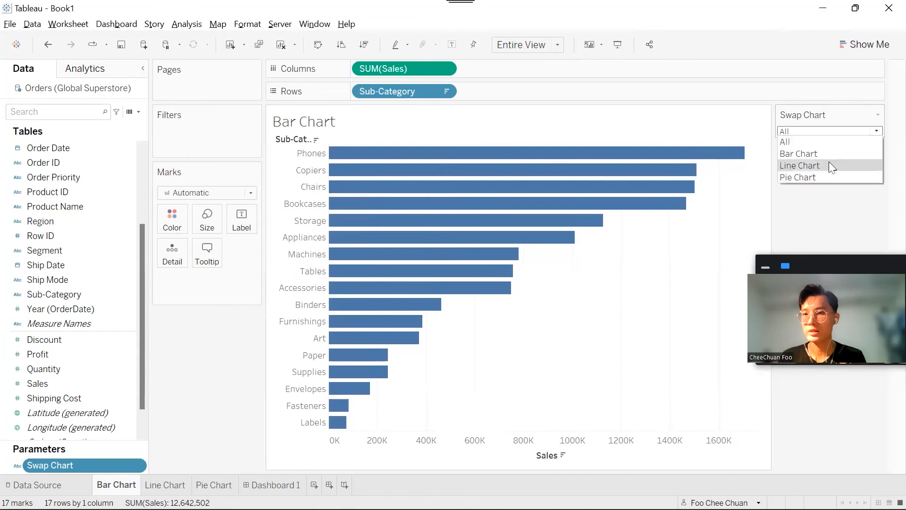
pyautogui.click(830, 157)
pyautogui.click(836, 131)
pyautogui.click(826, 163)
pyautogui.click(829, 134)
pyautogui.click(830, 176)
pyautogui.click(831, 134)
pyautogui.click(837, 140)
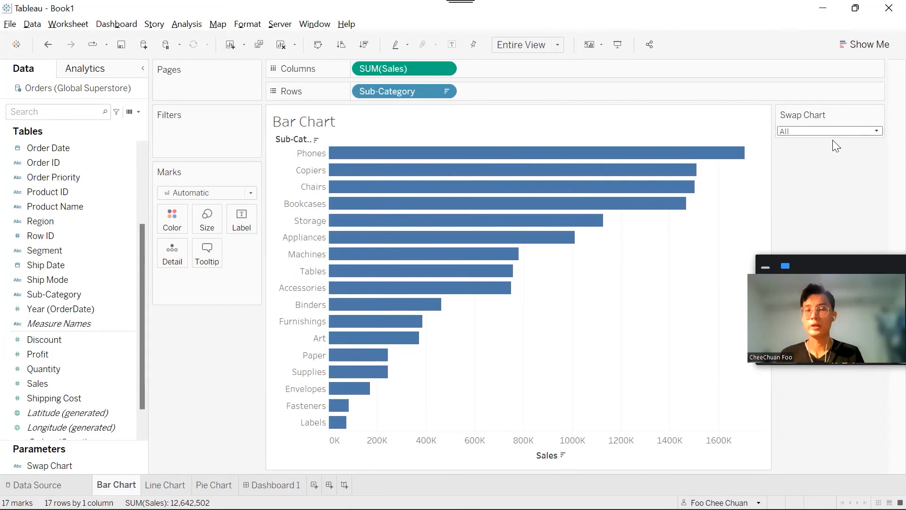
pyautogui.click(851, 131)
pyautogui.click(847, 155)
pyautogui.click(850, 131)
pyautogui.click(840, 165)
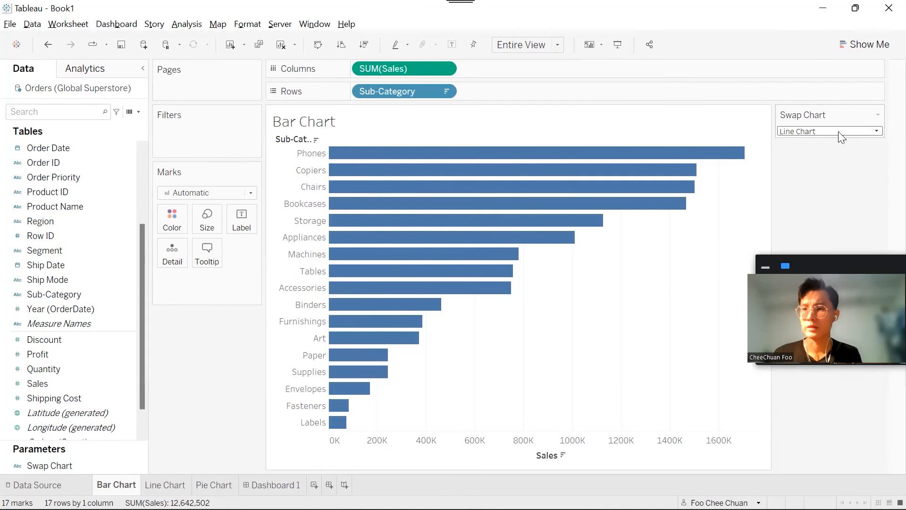
pyautogui.click(838, 132)
pyautogui.click(837, 176)
pyautogui.click(833, 132)
pyautogui.click(834, 142)
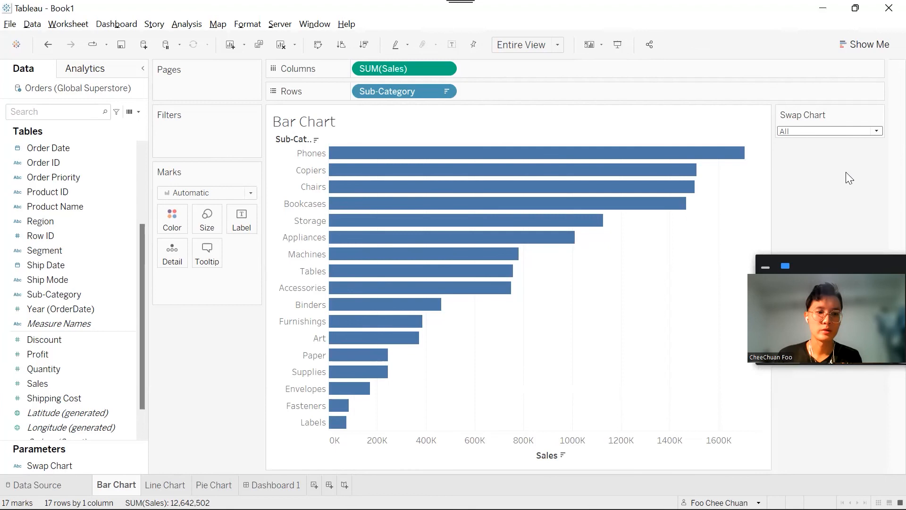
# - Try to place the Swap Chart parameter directly on the Bar Chart worksheet's marks
pyautogui.click(124, 467)
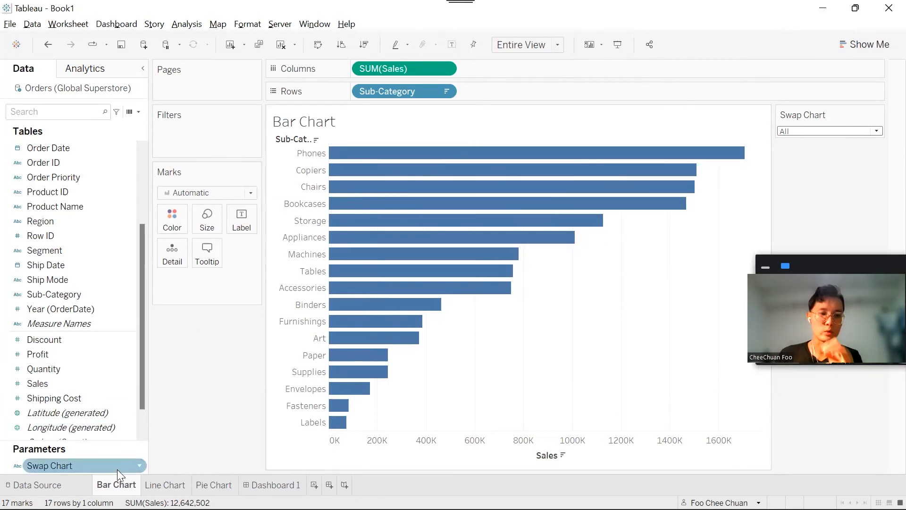
pyautogui.click(123, 399)
pyautogui.moveTo(110, 463); pyautogui.dragTo(170, 266)
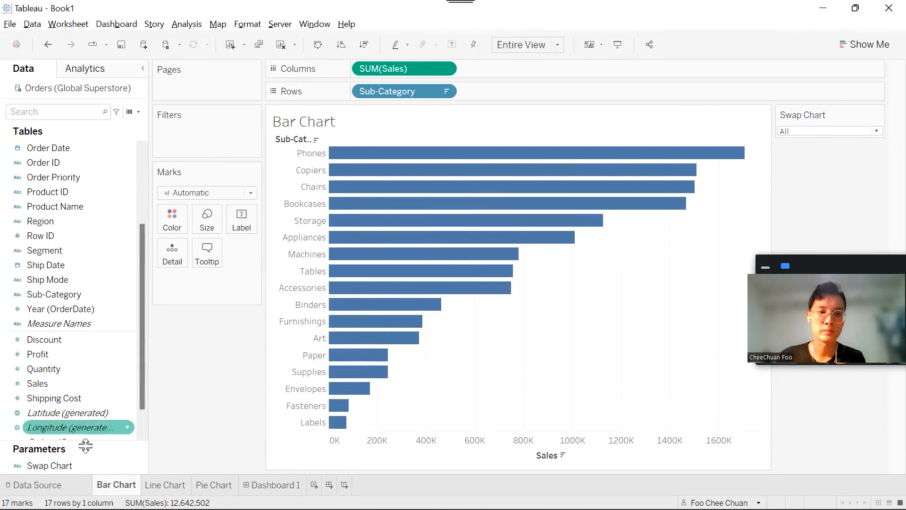
pyautogui.moveTo(81, 468); pyautogui.dragTo(163, 235)
pyautogui.moveTo(108, 470); pyautogui.dragTo(175, 211)
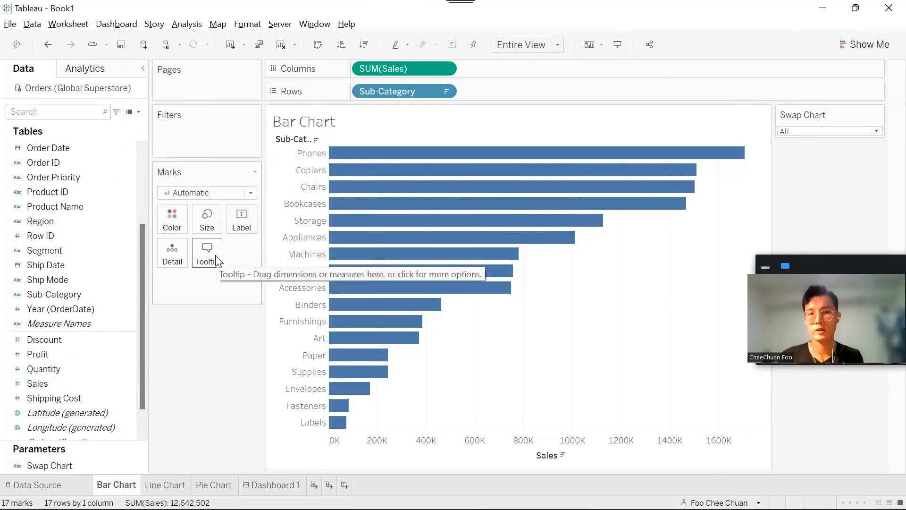
# - Create a calculated field named Swap Chart whose formula is the [Swap Chart] parameter
pyautogui.click(139, 111)
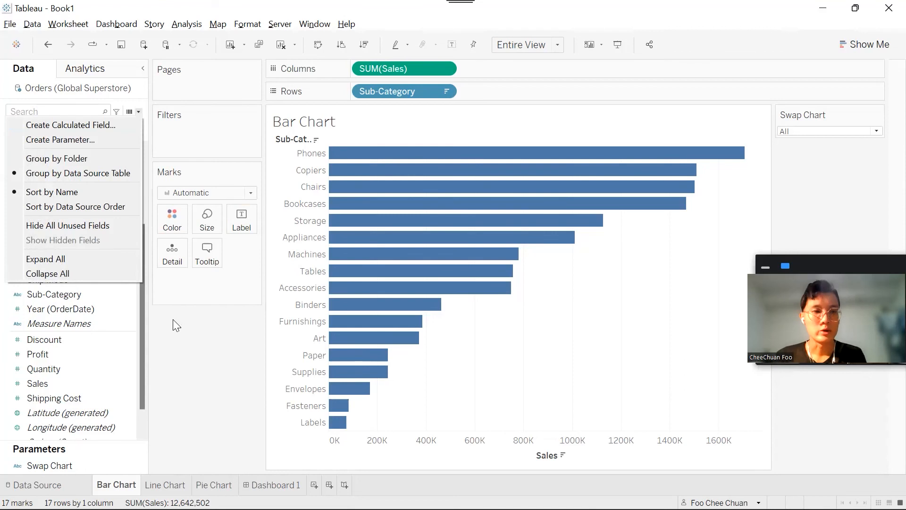
pyautogui.click(128, 125)
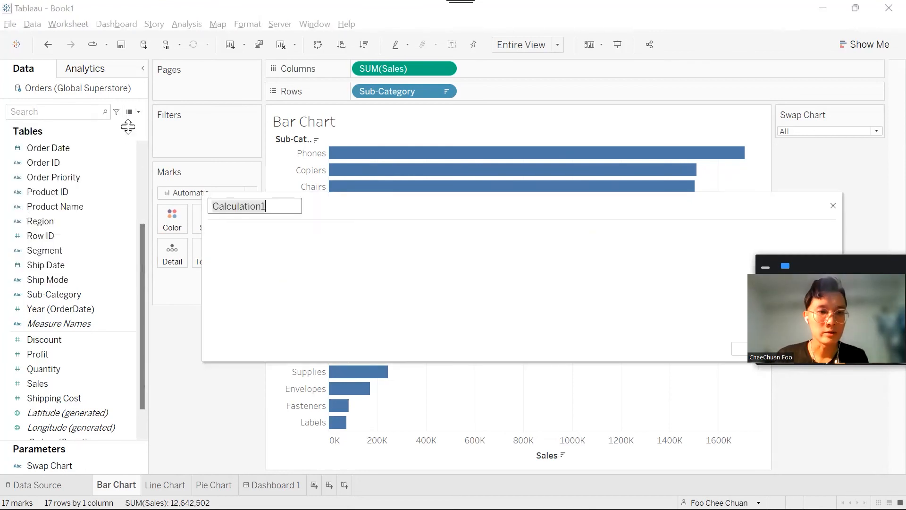
pyautogui.write('Swap')
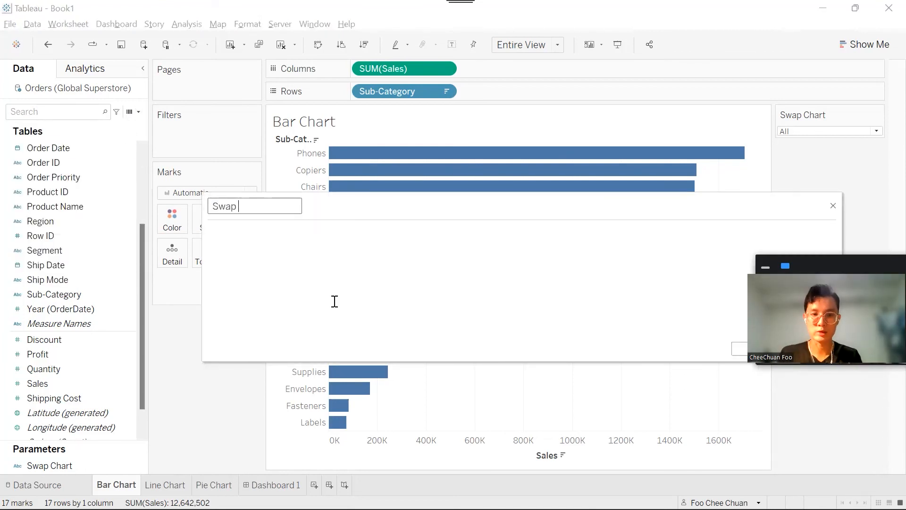
pyautogui.write(' Chart')
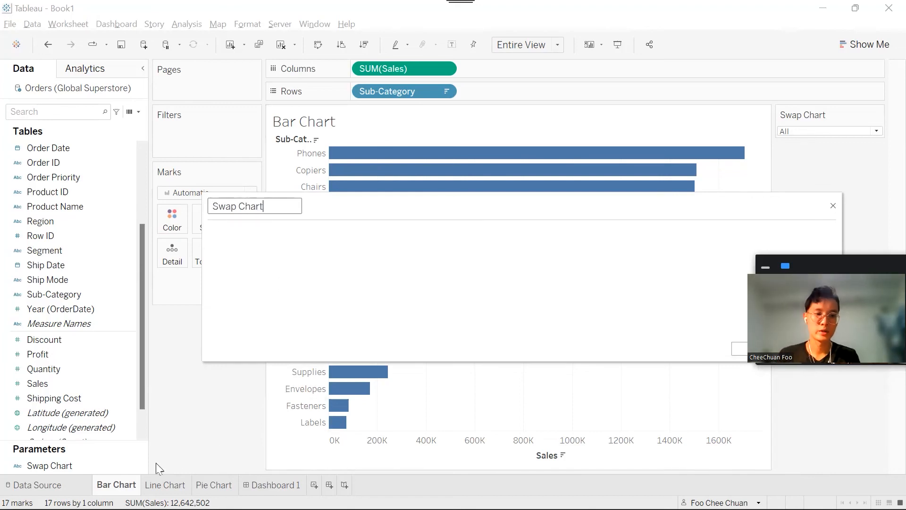
pyautogui.moveTo(102, 469); pyautogui.dragTo(216, 307)
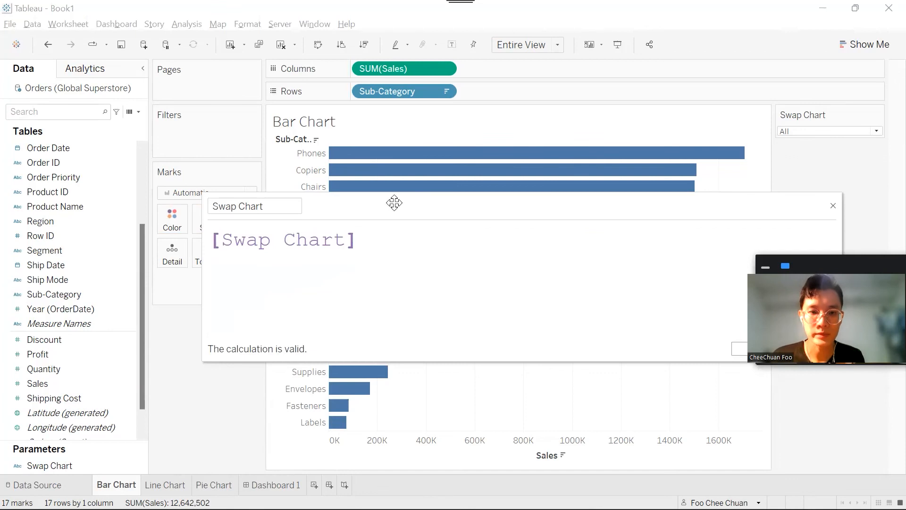
pyautogui.moveTo(394, 202); pyautogui.dragTo(264, 166)
pyautogui.click(683, 313)
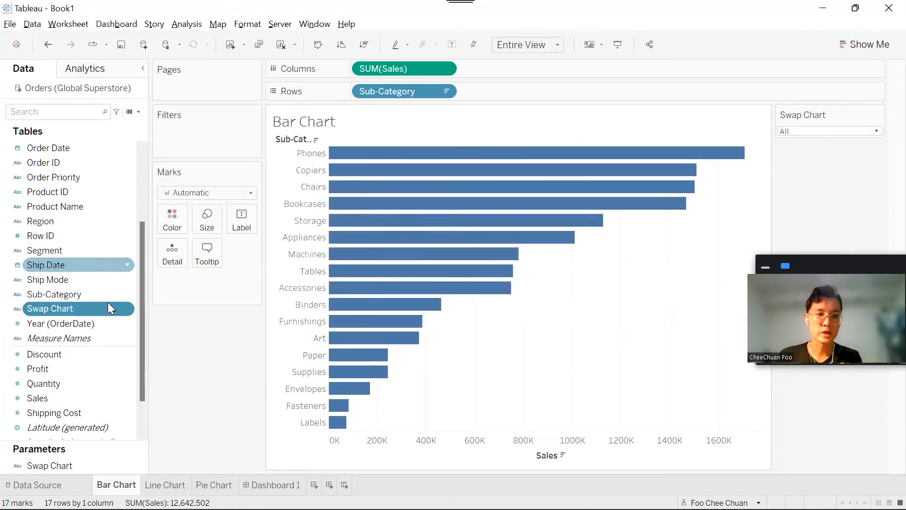
# - Filter the Bar Chart worksheet by the Swap Chart calculated field, using a custom value list of All and Bar Chart
pyautogui.moveTo(94, 308); pyautogui.dragTo(226, 135)
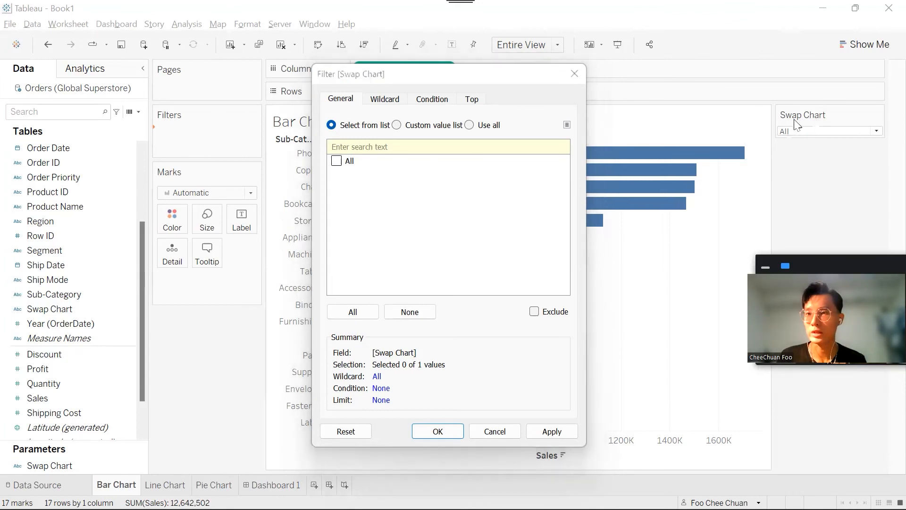
pyautogui.click(336, 161)
pyautogui.click(337, 161)
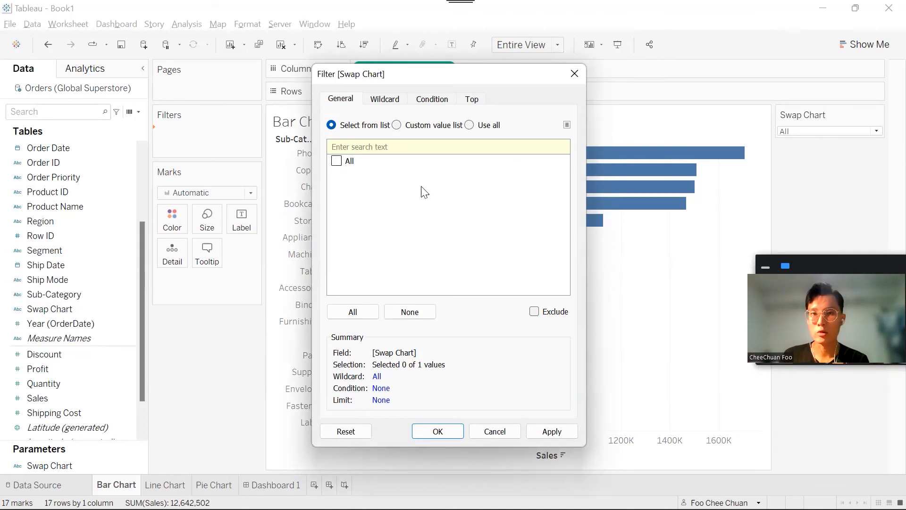
pyautogui.moveTo(559, 82); pyautogui.dragTo(269, 85)
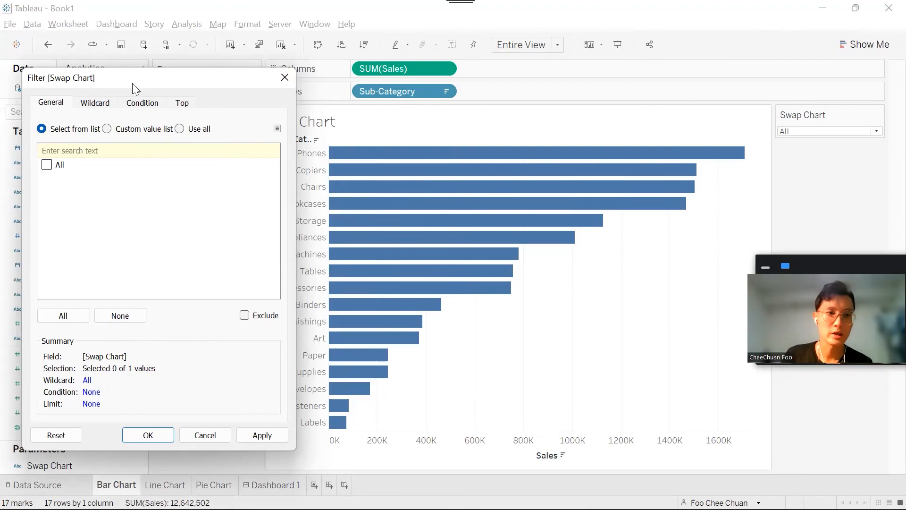
pyautogui.moveTo(105, 86); pyautogui.dragTo(271, 99)
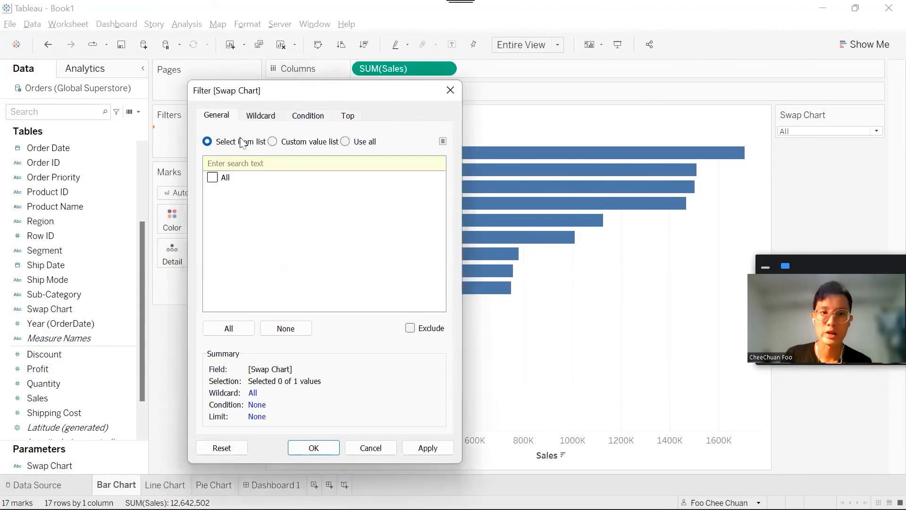
pyautogui.click(273, 141)
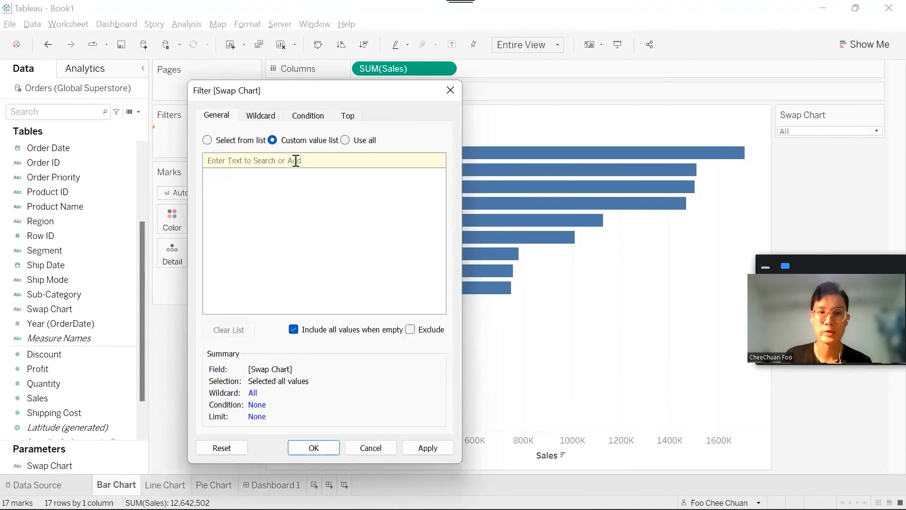
pyautogui.write('All')
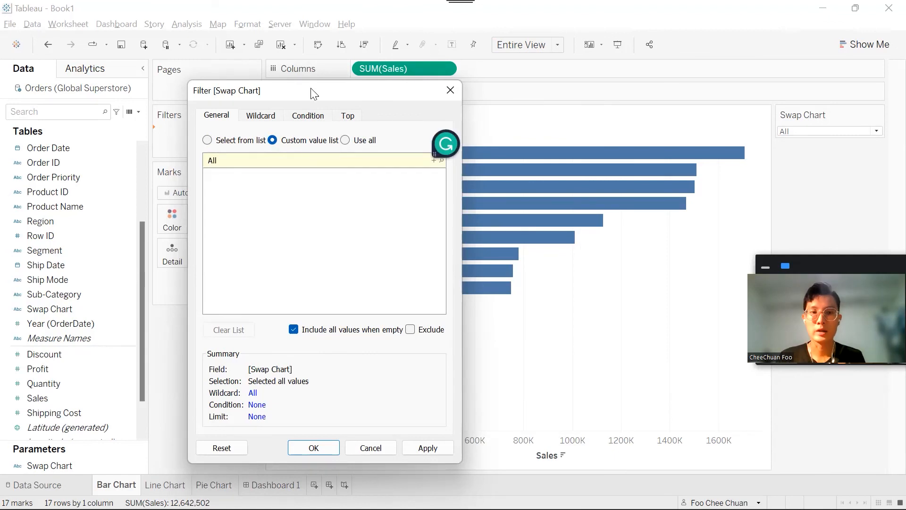
pyautogui.moveTo(311, 88); pyautogui.dragTo(256, 82)
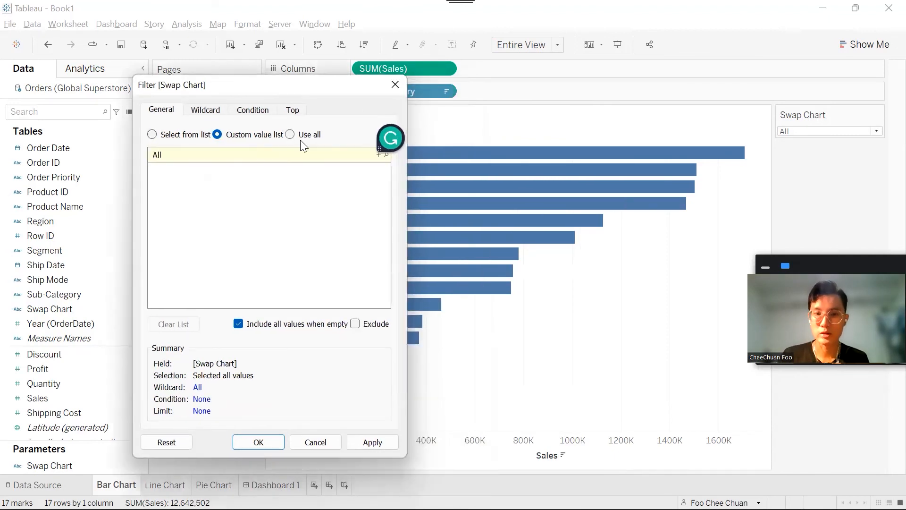
pyautogui.moveTo(390, 154); pyautogui.dragTo(857, 101)
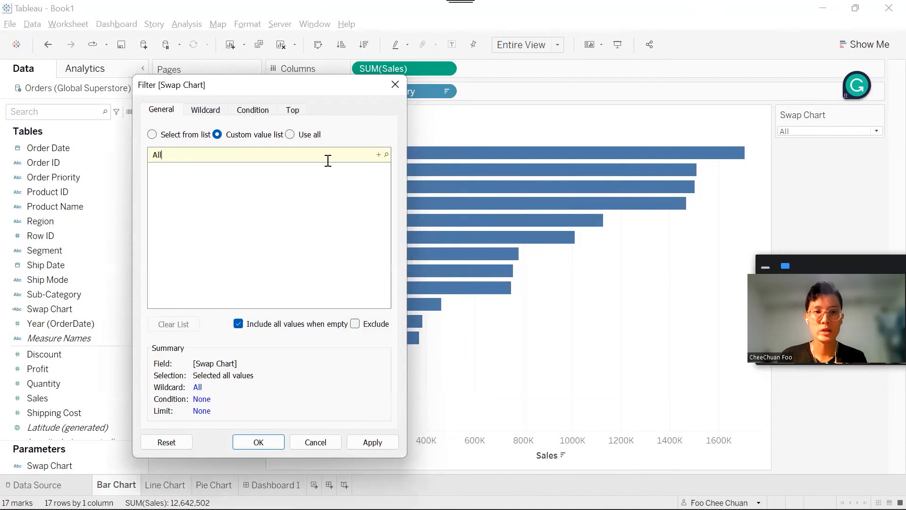
pyautogui.press('Return')
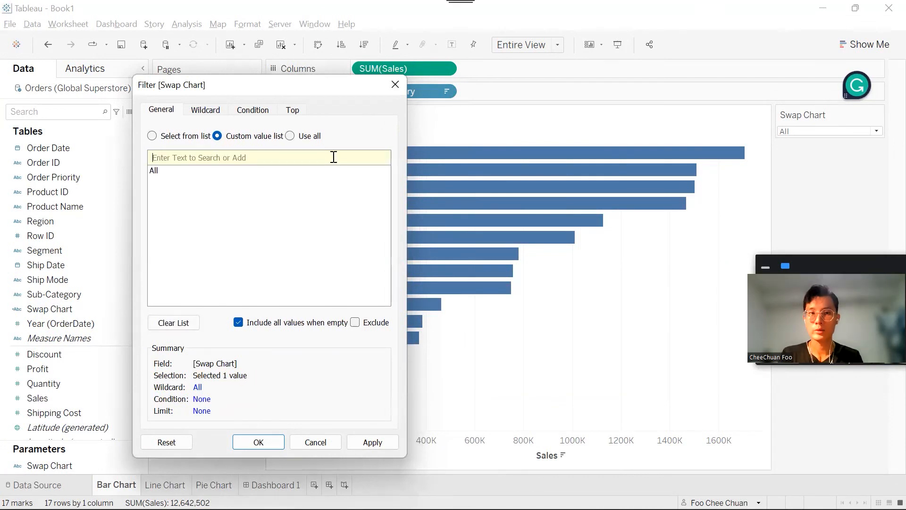
pyautogui.write('Bar Chart')
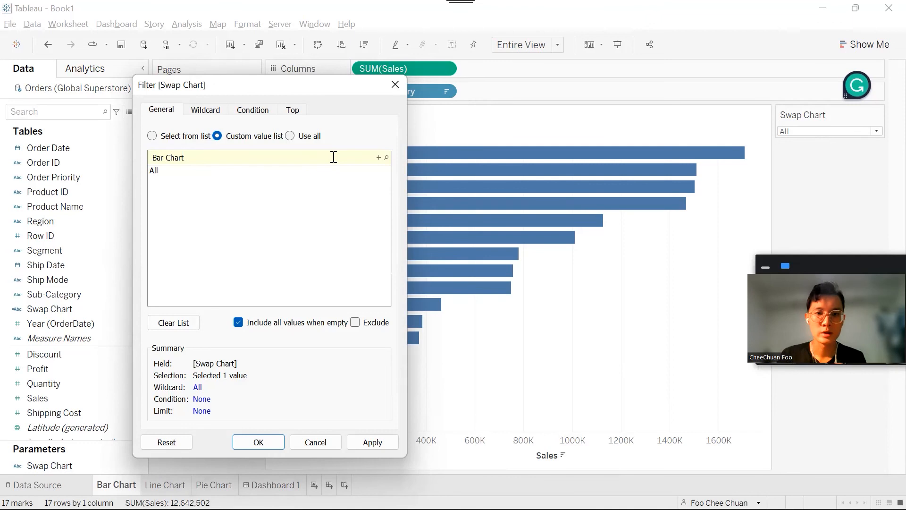
pyautogui.click(378, 158)
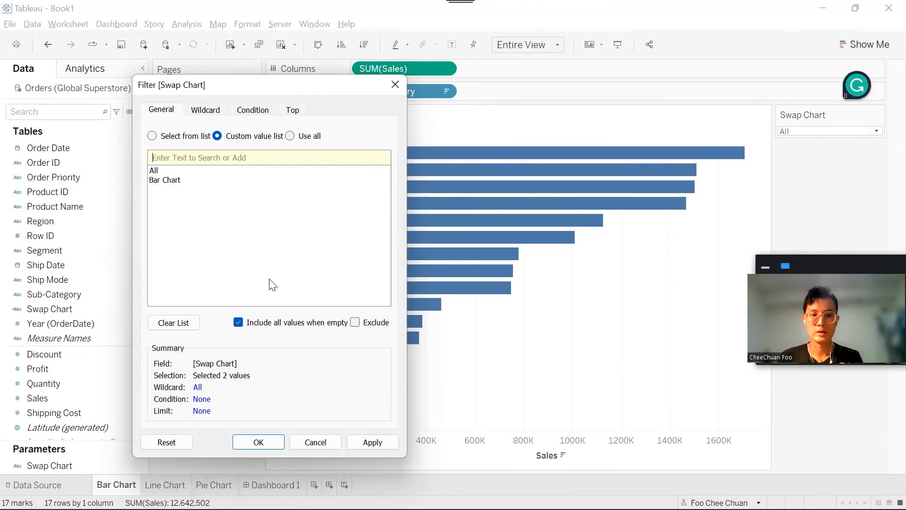
pyautogui.click(259, 442)
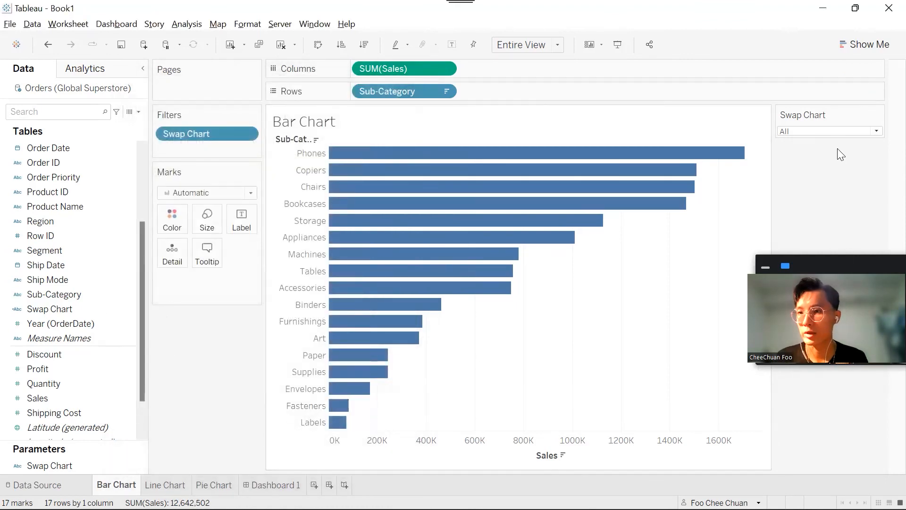
# - Test the Bar Chart worksheet's filter by switching the Swap Chart parameter through Bar Chart, Line Chart and Pie Chart, then back to All
pyautogui.click(855, 129)
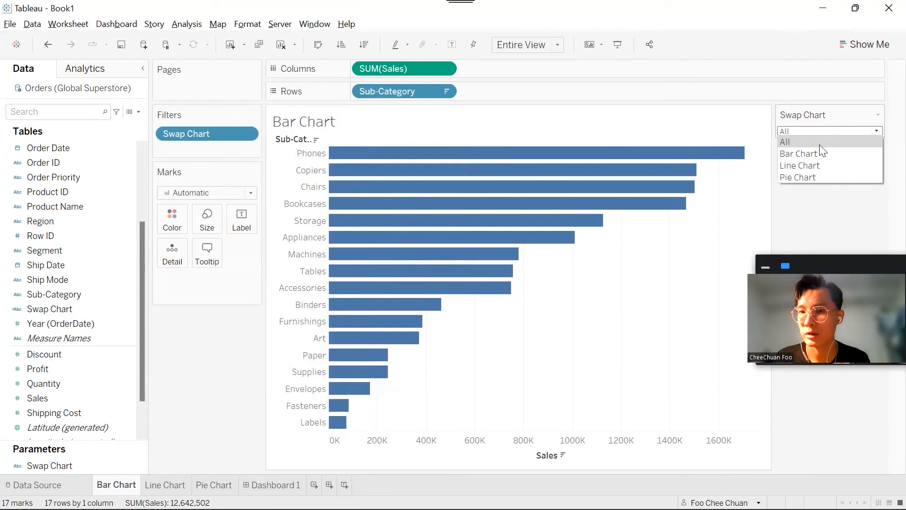
pyautogui.click(829, 157)
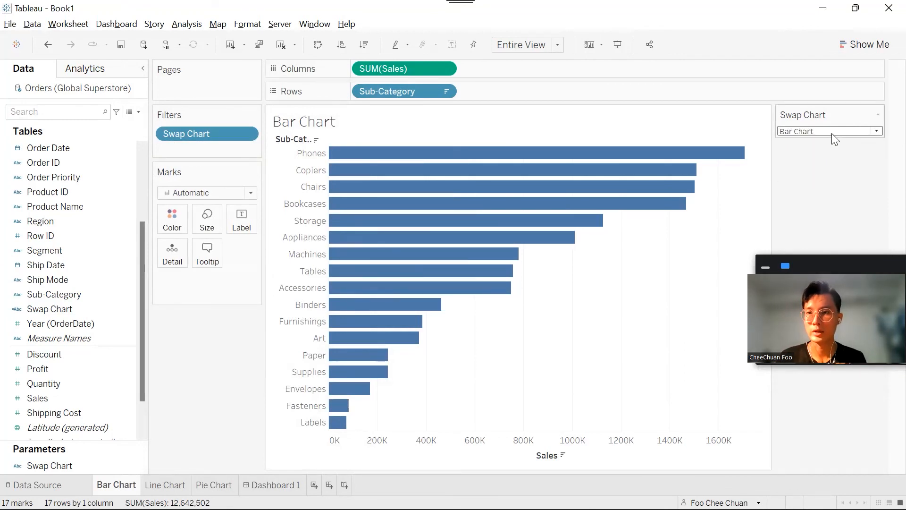
pyautogui.click(832, 132)
pyautogui.click(834, 168)
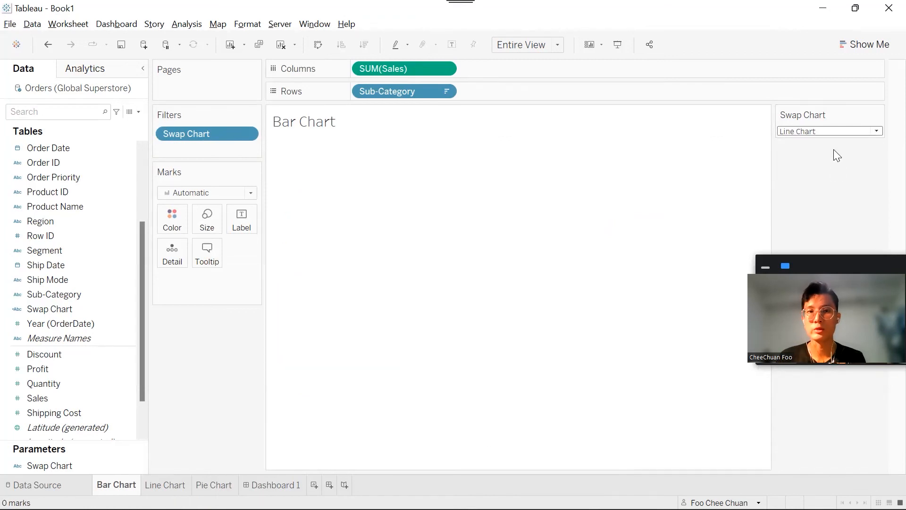
pyautogui.click(838, 132)
pyautogui.click(843, 178)
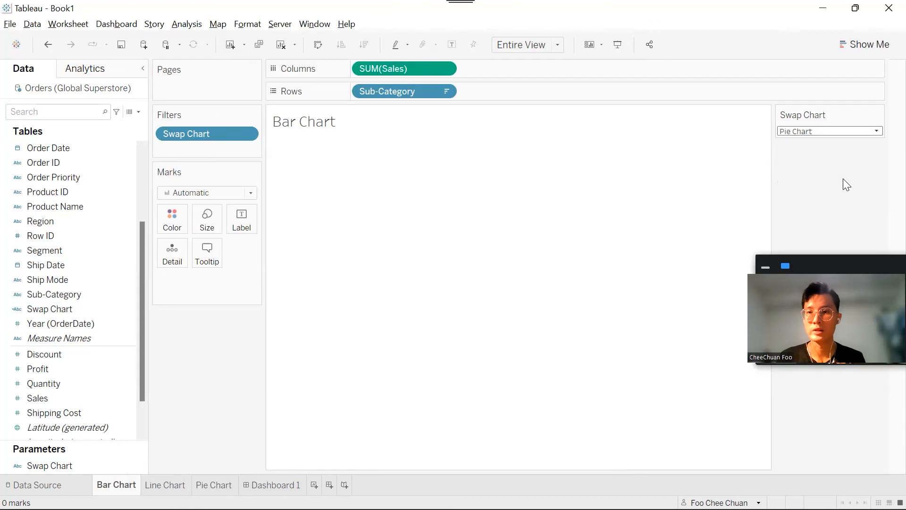
pyautogui.click(841, 132)
pyautogui.click(834, 141)
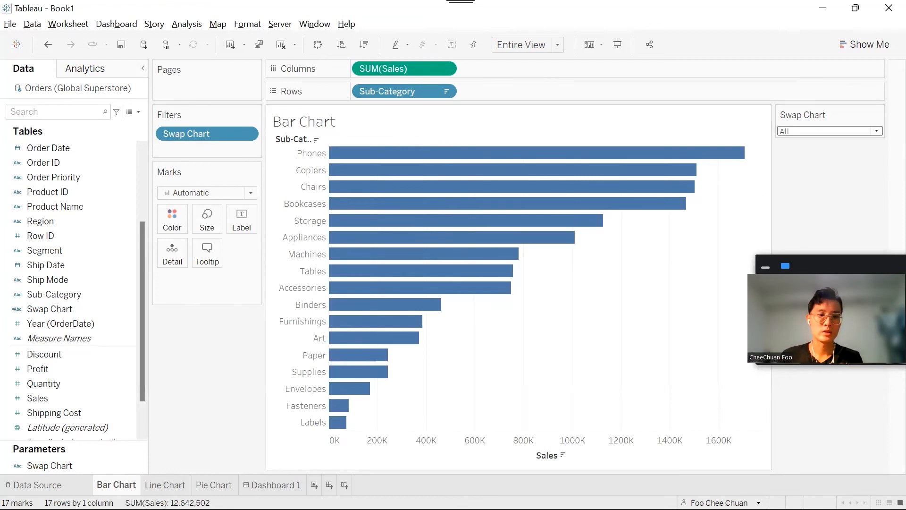
# - Filter the Line Chart worksheet by the Swap Chart calculated field, using a custom value list of All and Line Chart
pyautogui.click(166, 484)
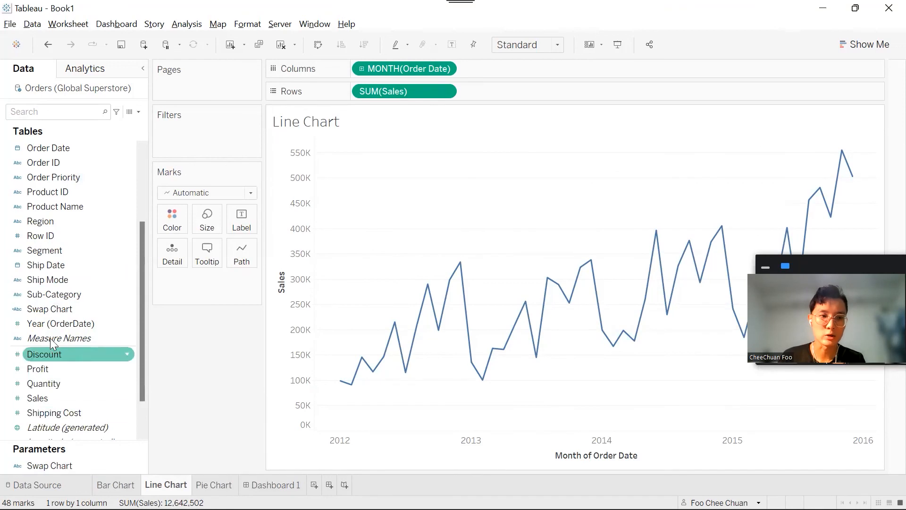
pyautogui.scroll(2, 78, 373)
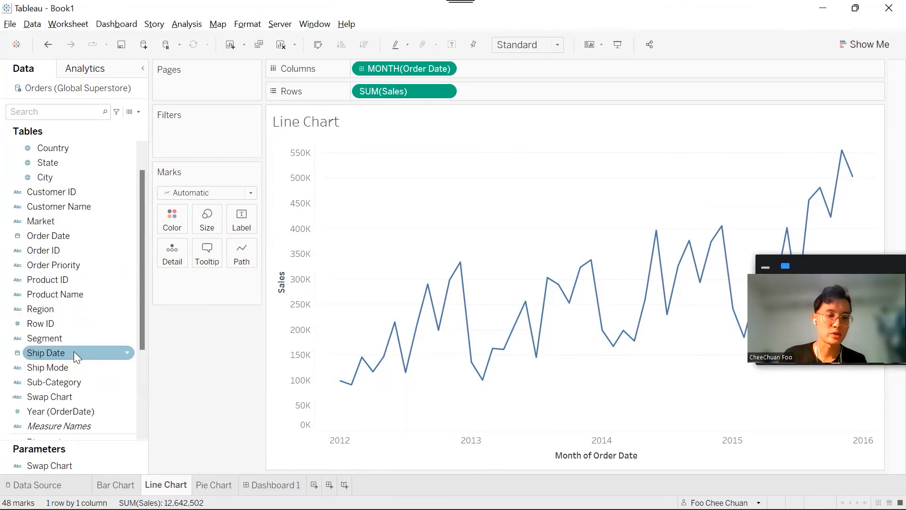
pyautogui.write('sw')
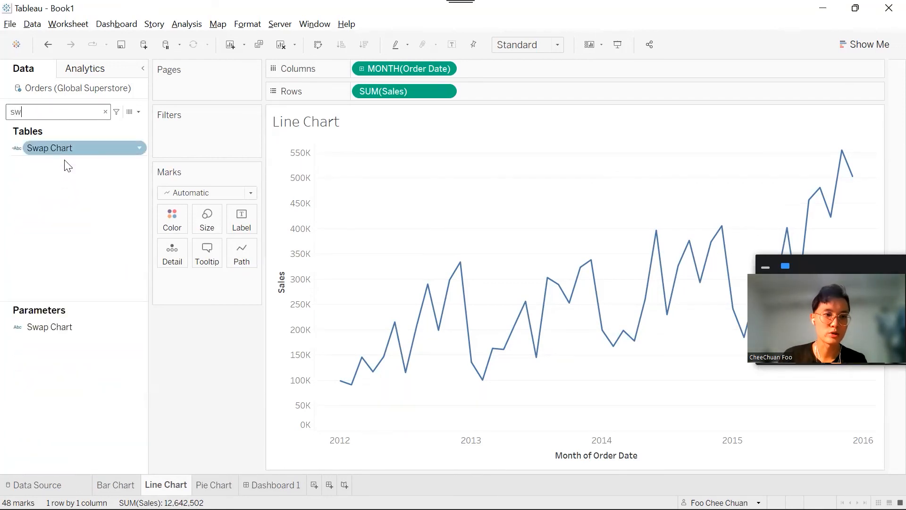
pyautogui.moveTo(81, 147); pyautogui.dragTo(212, 145)
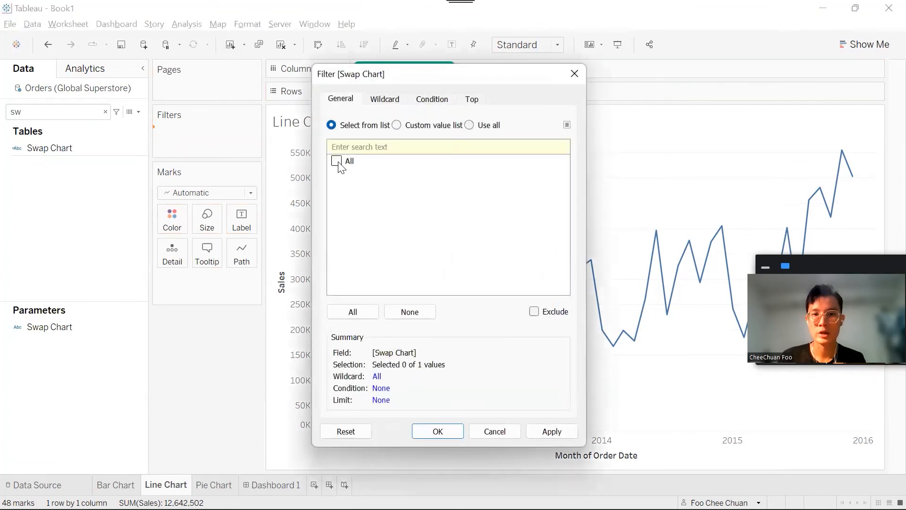
pyautogui.click(396, 124)
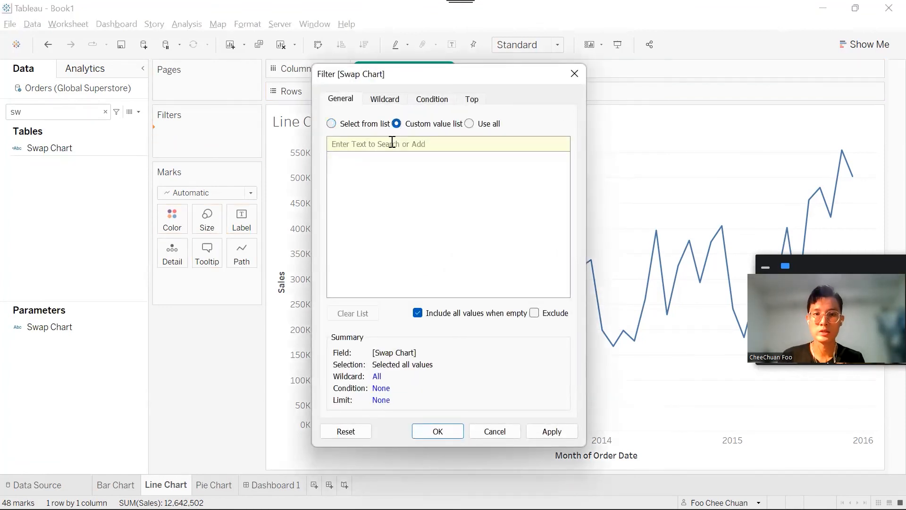
pyautogui.write('All')
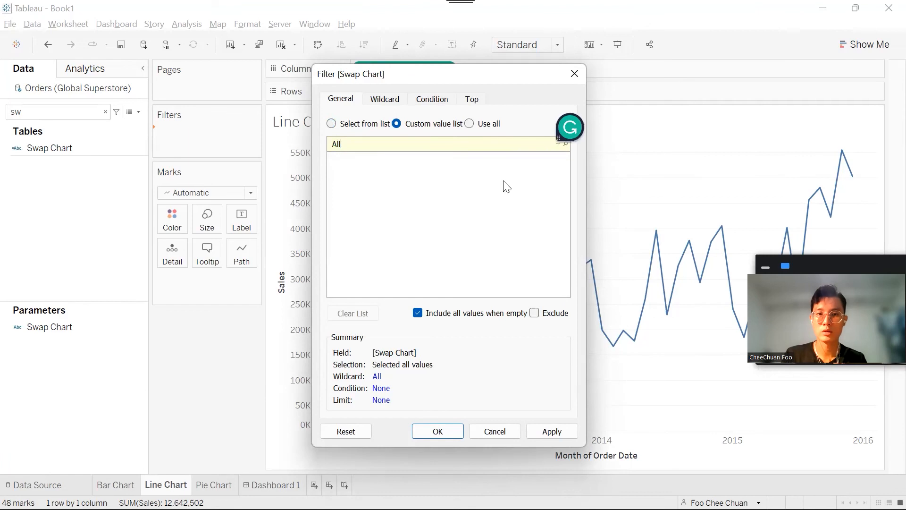
pyautogui.press('Return')
pyautogui.write('Line Chart')
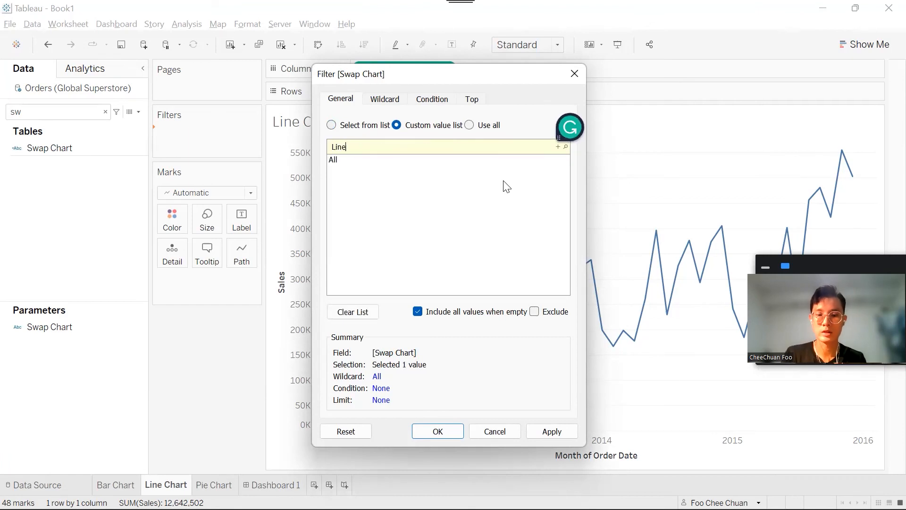
pyautogui.press('Return')
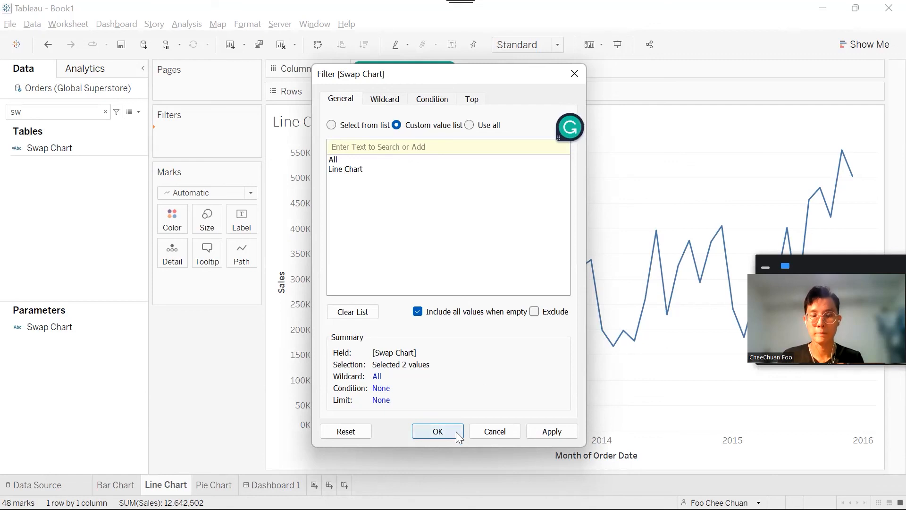
pyautogui.click(438, 432)
# - Show the Swap Chart parameter control on the Line Chart worksheet and test it with Bar Chart, Line Chart, Pie Chart and All
pyautogui.rightClick(97, 325)
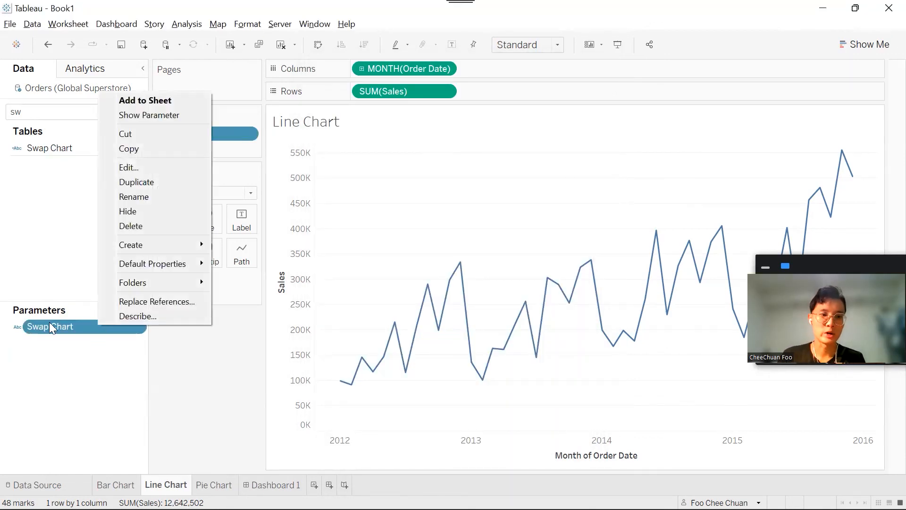
pyautogui.click(168, 115)
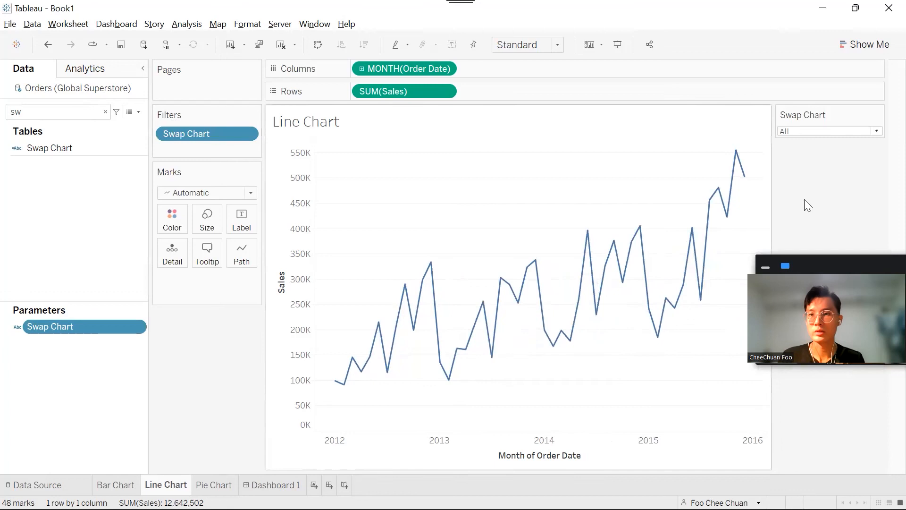
pyautogui.click(845, 131)
pyautogui.click(814, 154)
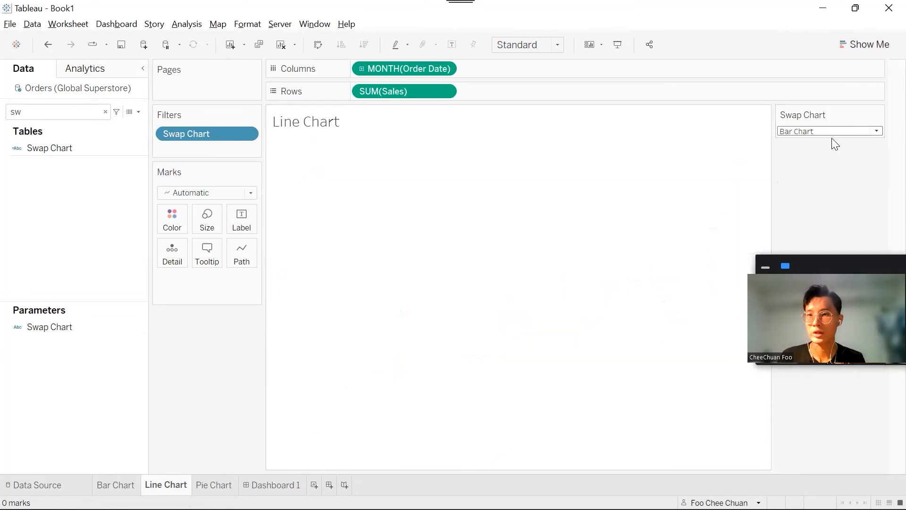
pyautogui.click(837, 137)
pyautogui.click(831, 163)
pyautogui.click(834, 132)
pyautogui.click(837, 177)
pyautogui.click(835, 132)
pyautogui.click(831, 142)
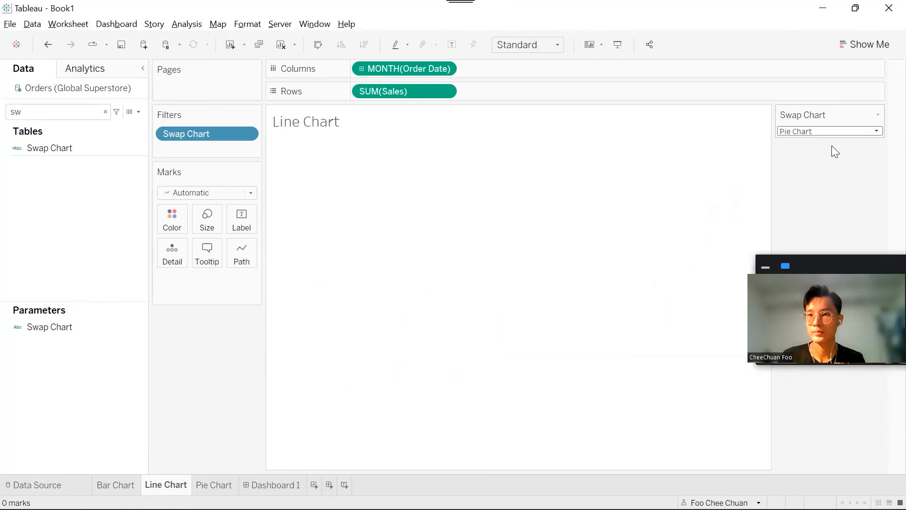
# - Filter the Pie Chart worksheet by the Swap Chart calculated field, using a custom value list of All and Pie Chart
pyautogui.click(216, 485)
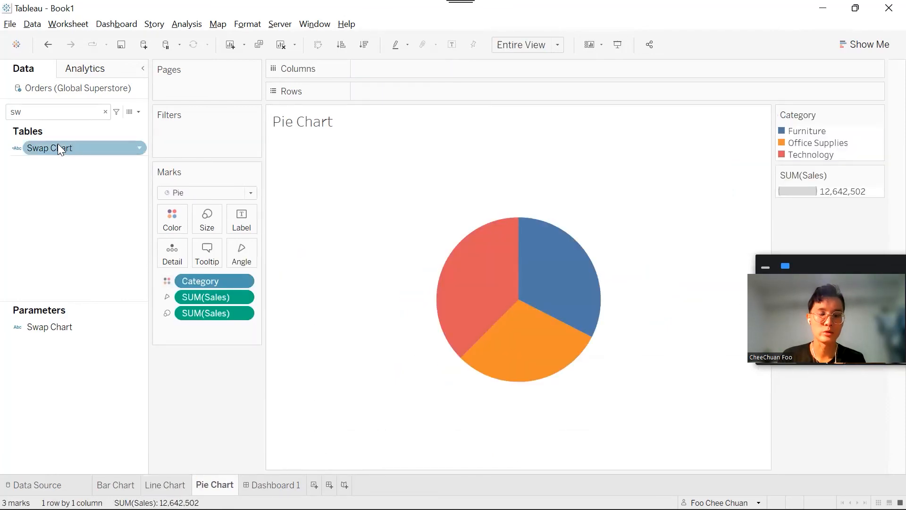
pyautogui.moveTo(52, 148); pyautogui.dragTo(162, 140)
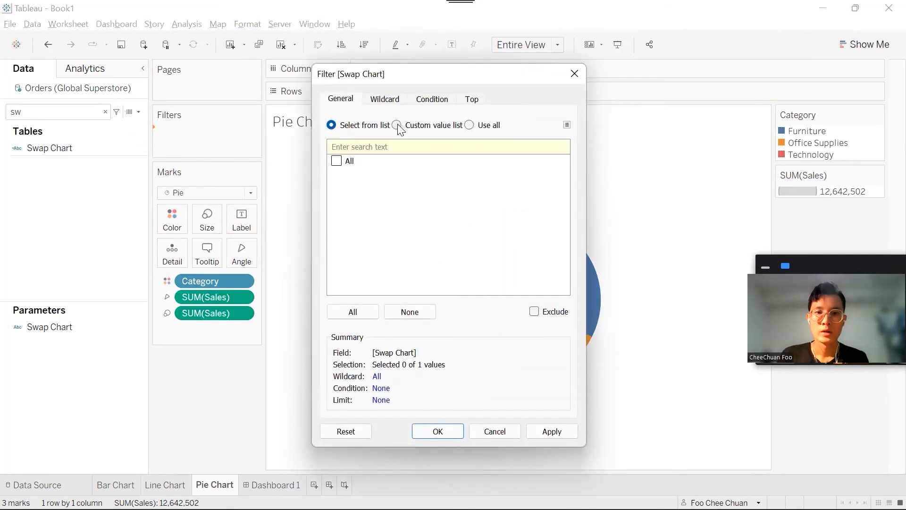
pyautogui.click(397, 125)
pyautogui.write('All')
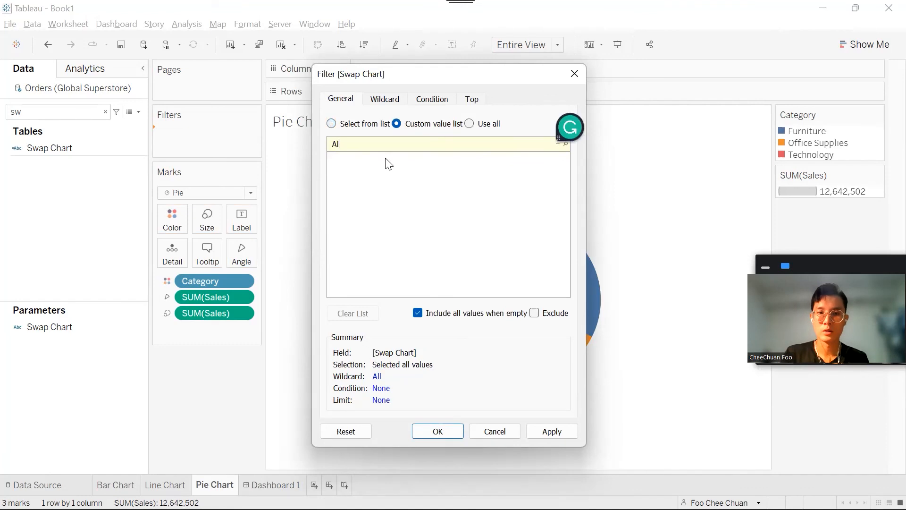
pyautogui.press('Return')
pyautogui.write('Pie Chart')
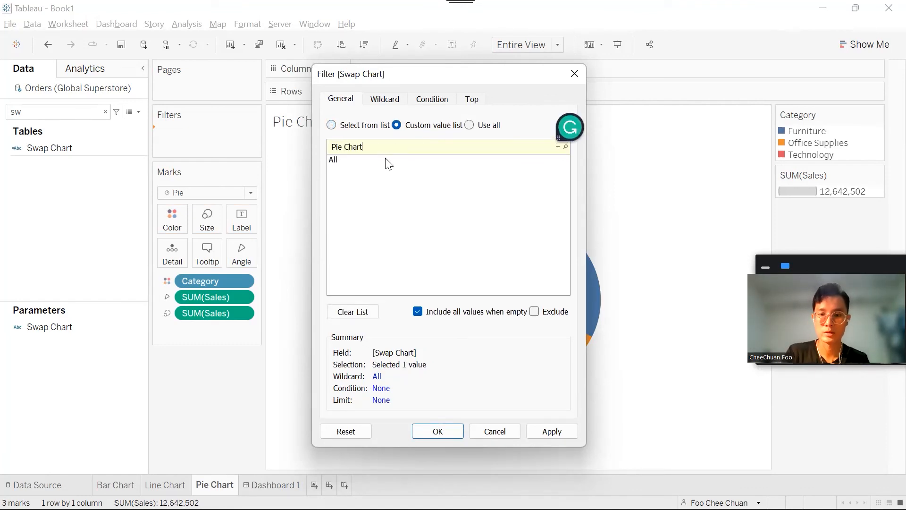
pyautogui.press('Return')
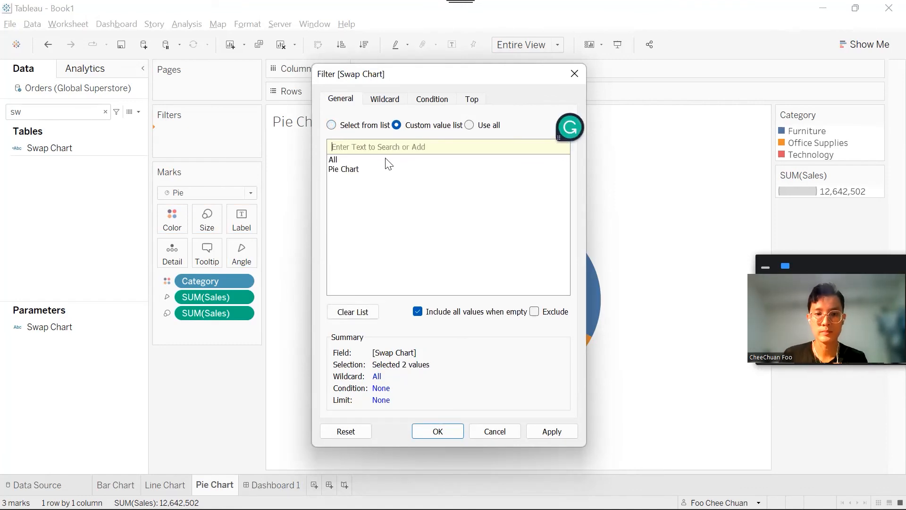
pyautogui.click(439, 432)
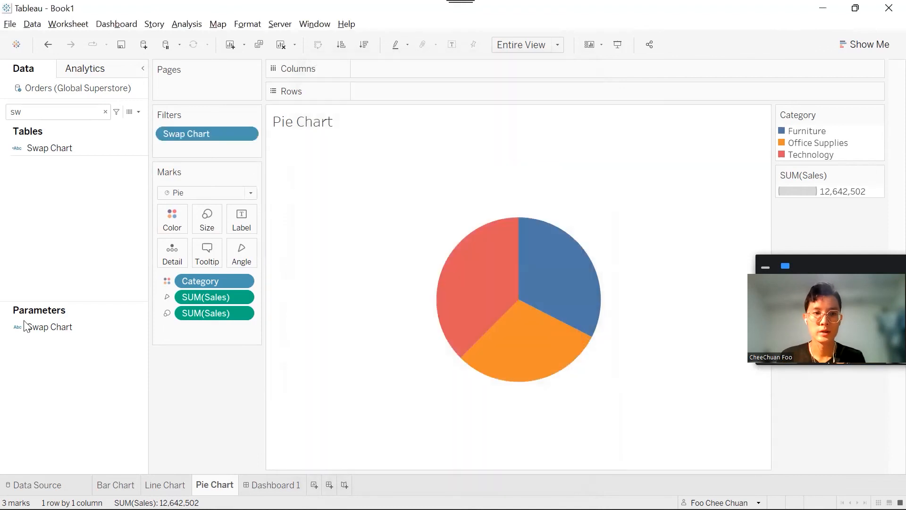
# - Show the Swap Chart parameter control on the Pie Chart worksheet and test it with Bar Chart, Line Chart and Pie Chart
pyautogui.click(70, 326)
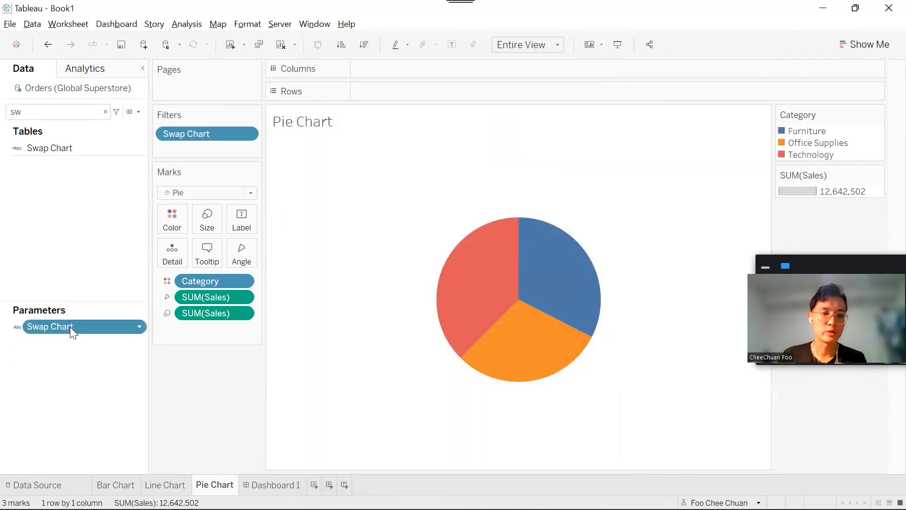
pyautogui.rightClick(70, 327)
pyautogui.click(134, 117)
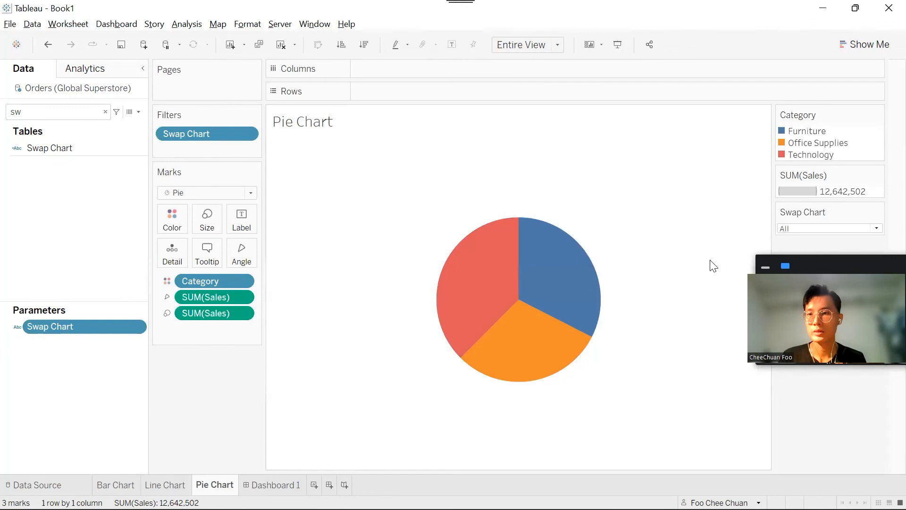
pyautogui.click(856, 228)
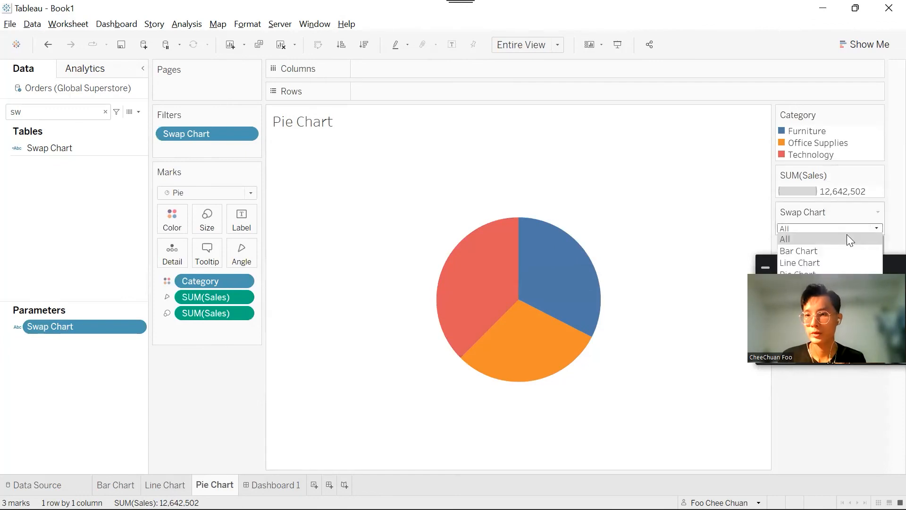
pyautogui.click(818, 250)
pyautogui.click(825, 202)
pyautogui.click(821, 233)
pyautogui.click(820, 200)
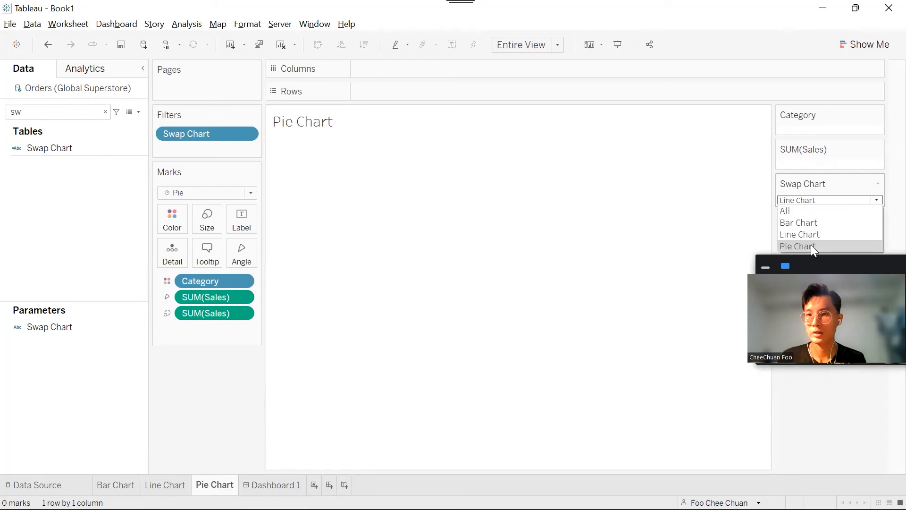
pyautogui.click(812, 248)
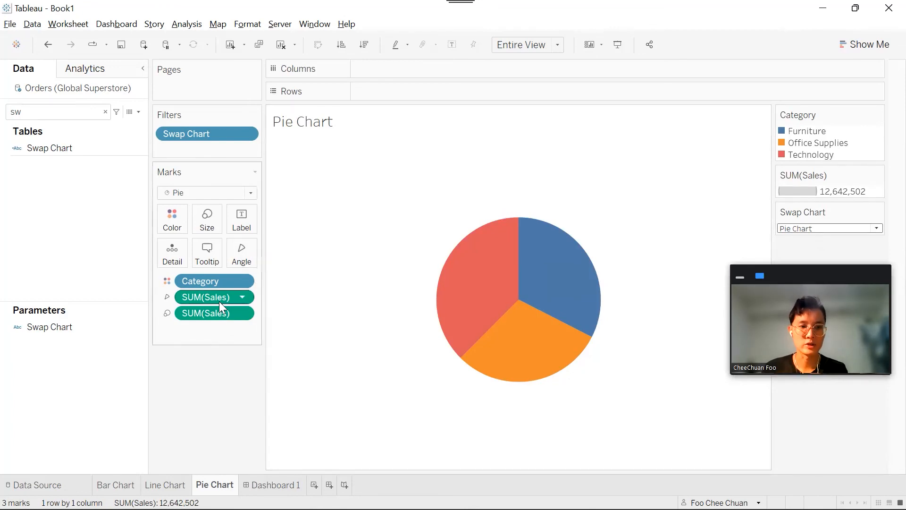
# - Compare Dashboard 1 with the finished example dashboard, switching the example's Swap Chart parameter to Pie Chart
pyautogui.click(268, 483)
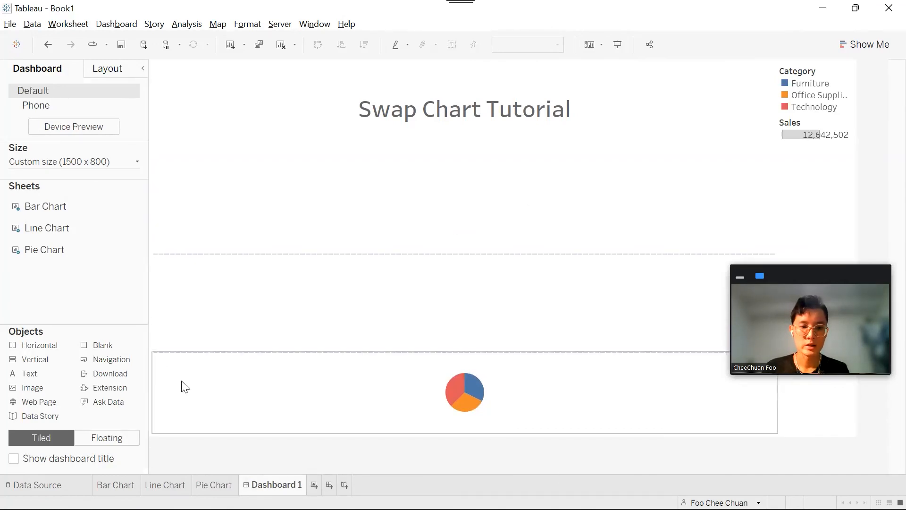
pyautogui.click(208, 484)
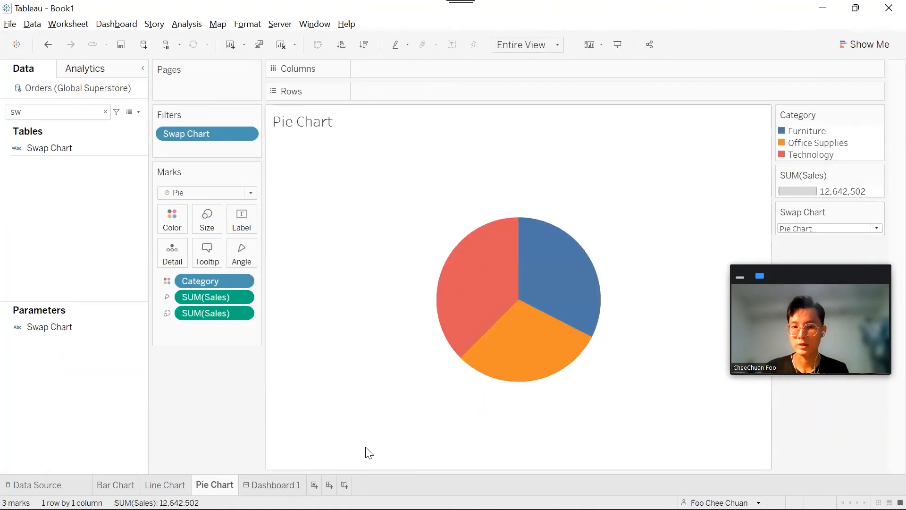
pyautogui.click(285, 485)
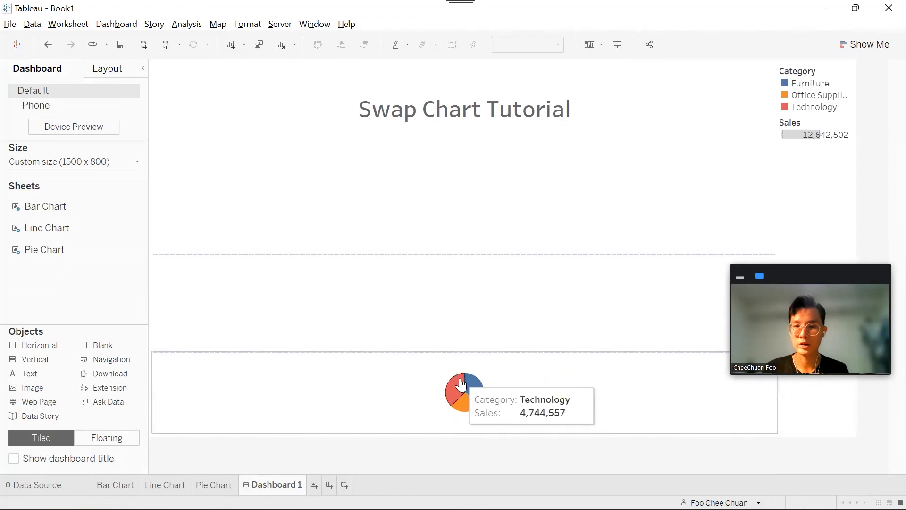
pyautogui.click(510, 346)
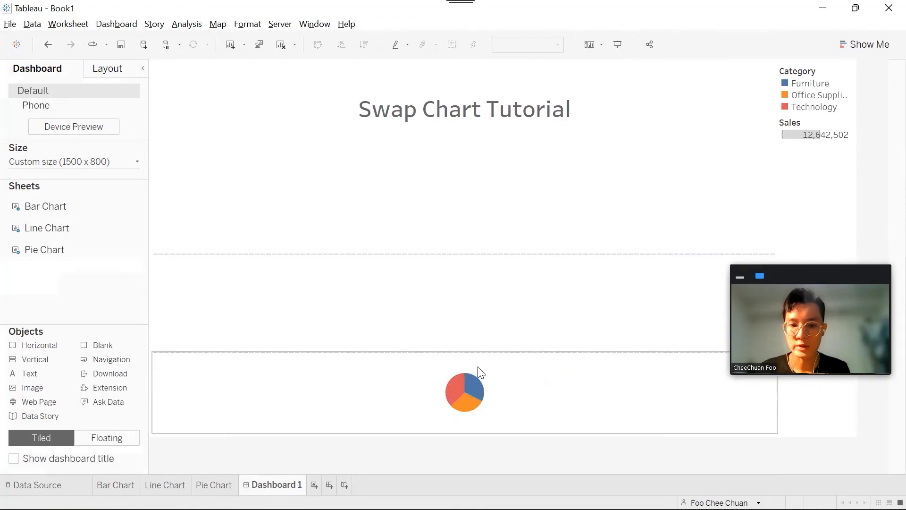
pyautogui.hotkey('alt', 'Tab')
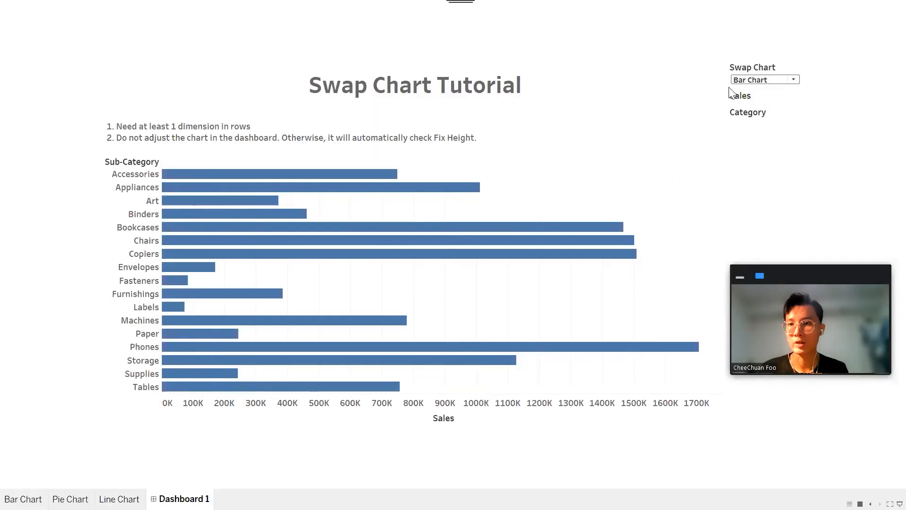
pyautogui.click(755, 80)
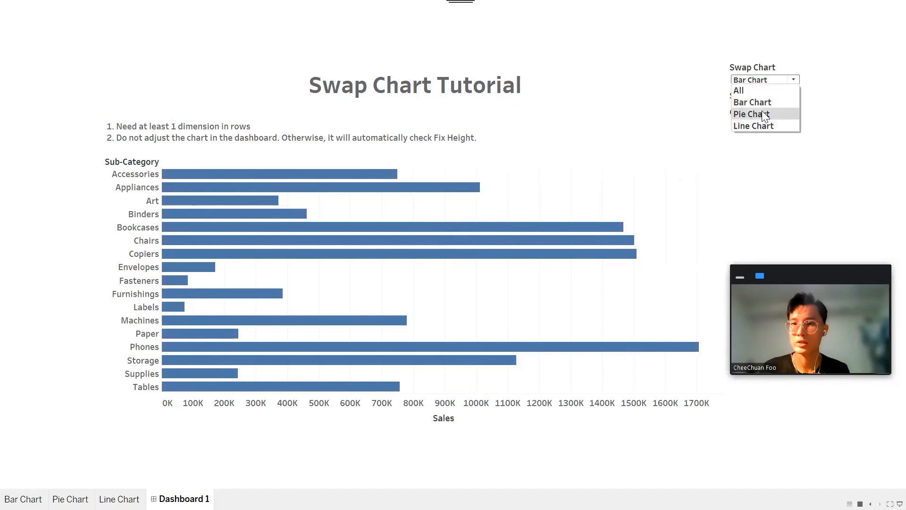
pyautogui.click(762, 111)
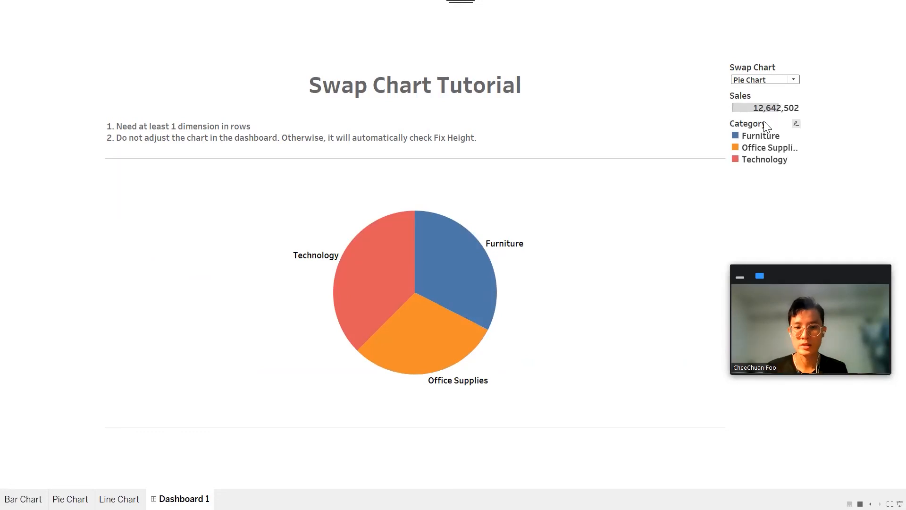
pyautogui.hotkey('alt', 'Tab')
# - Try adjusting the heights of the bar, line and pie chart areas on Dashboard 1 by moving the dividers between them
pyautogui.click(559, 409)
pyautogui.click(560, 319)
pyautogui.click(567, 227)
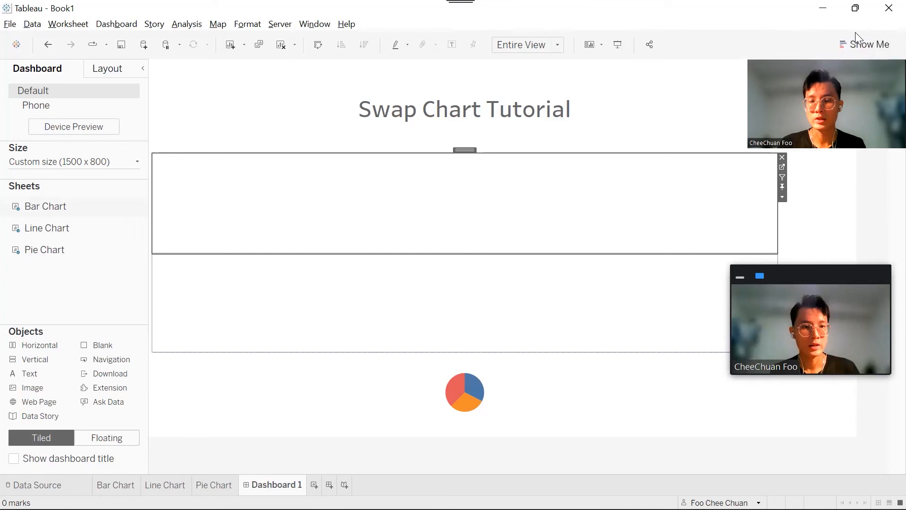
pyautogui.moveTo(36, 236)
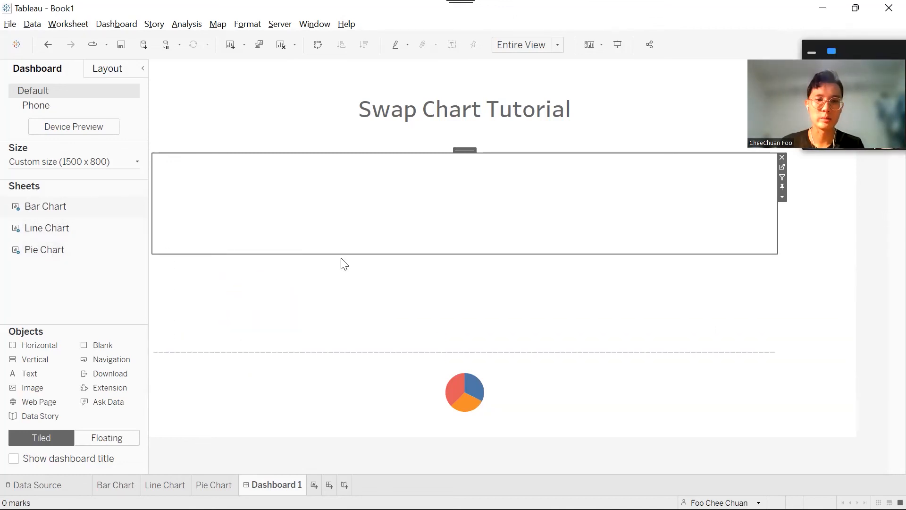
pyautogui.moveTo(569, 253); pyautogui.dragTo(569, 226)
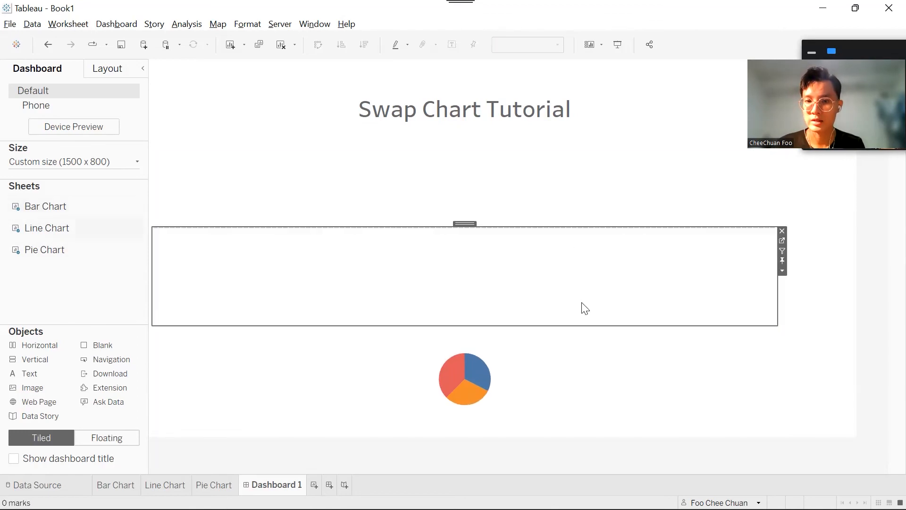
pyautogui.moveTo(598, 227); pyautogui.dragTo(599, 248)
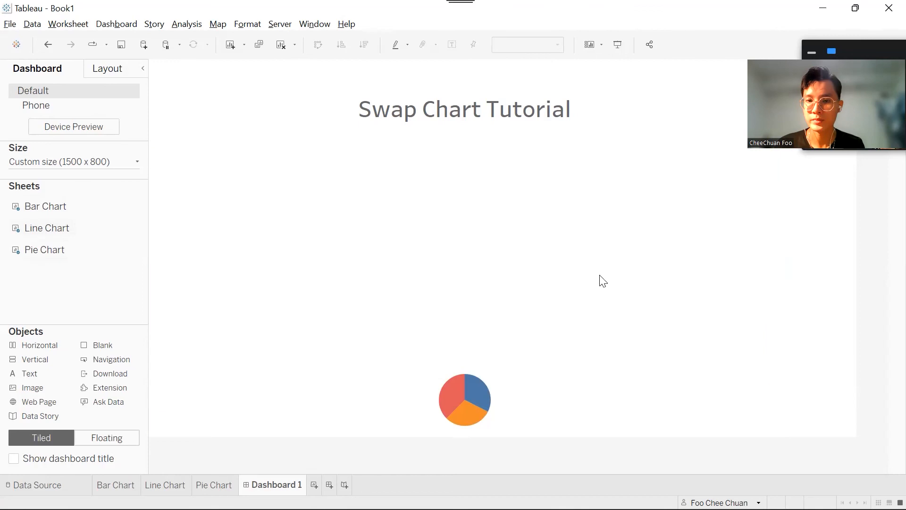
pyautogui.moveTo(590, 346); pyautogui.dragTo(590, 330)
pyautogui.moveTo(593, 247); pyautogui.dragTo(598, 239)
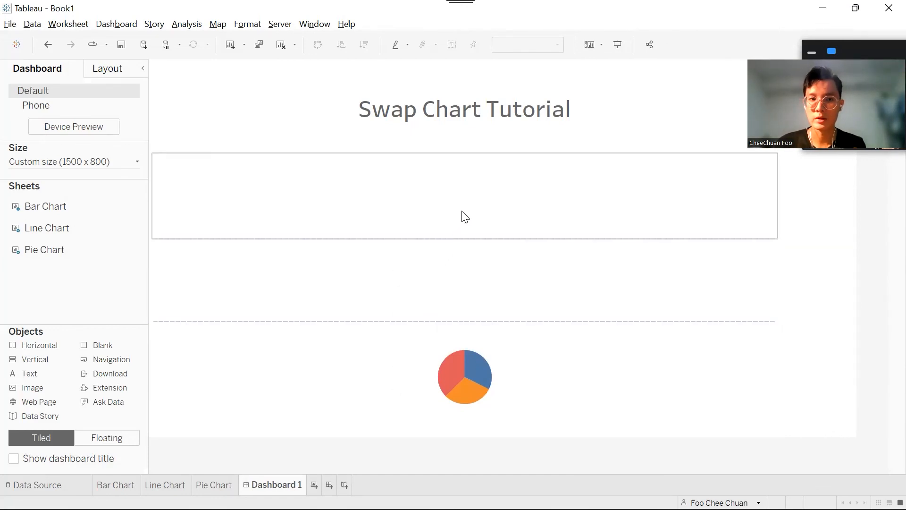
pyautogui.click(494, 206)
pyautogui.moveTo(536, 239); pyautogui.dragTo(597, 212)
# - Show the Swap Chart parameter control on Dashboard 1 and set it to All
pyautogui.click(780, 195)
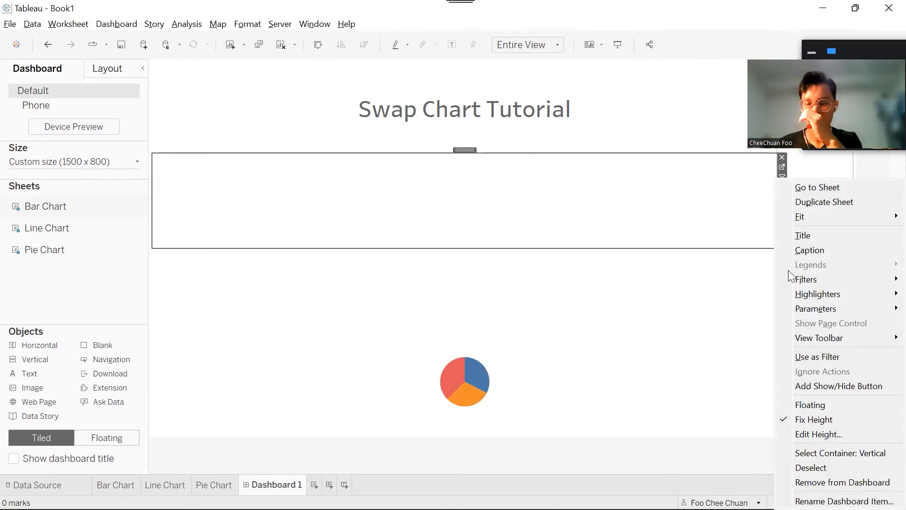
pyautogui.moveTo(803, 308)
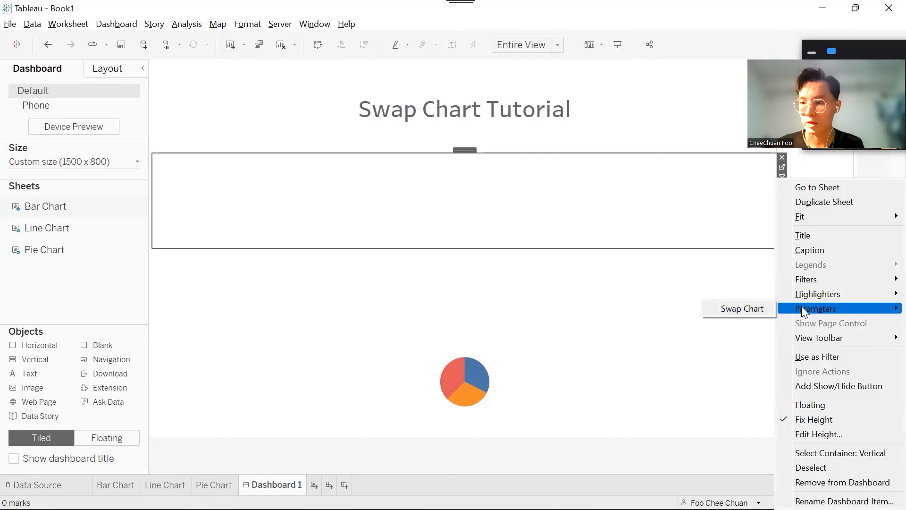
pyautogui.click(760, 309)
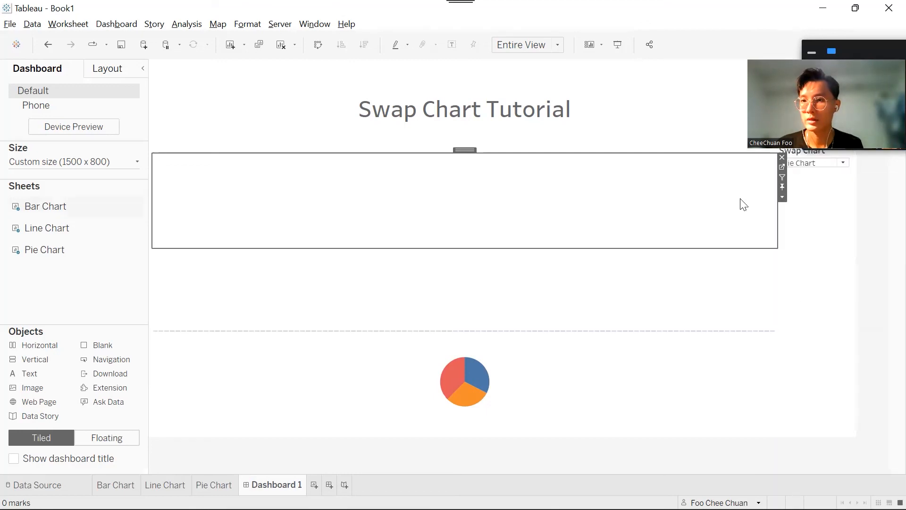
pyautogui.click(826, 162)
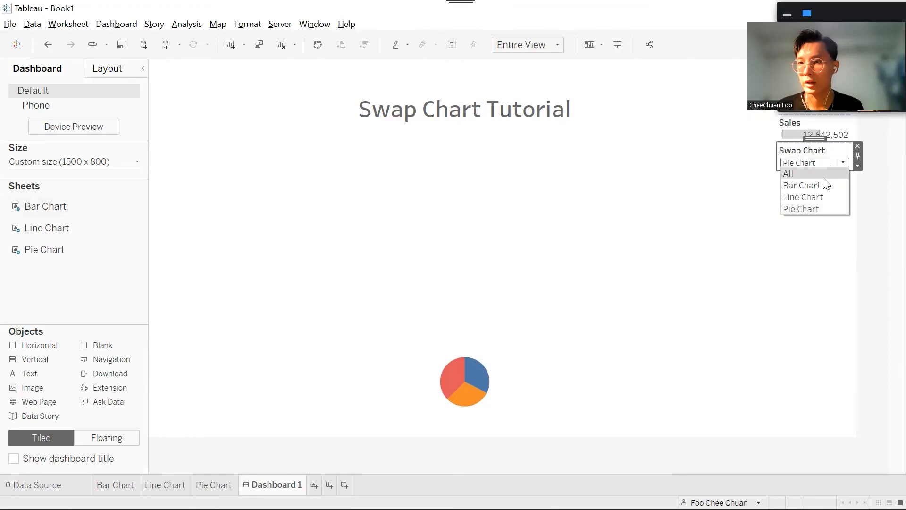
pyautogui.click(813, 172)
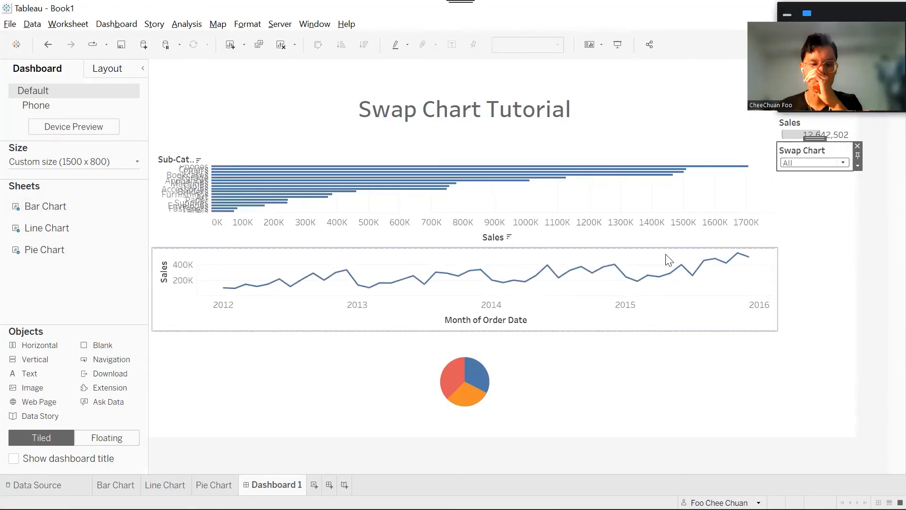
# - Delete the vertical layout container holding the bar, line and pie charts from Dashboard 1, including its contents
pyautogui.click(619, 205)
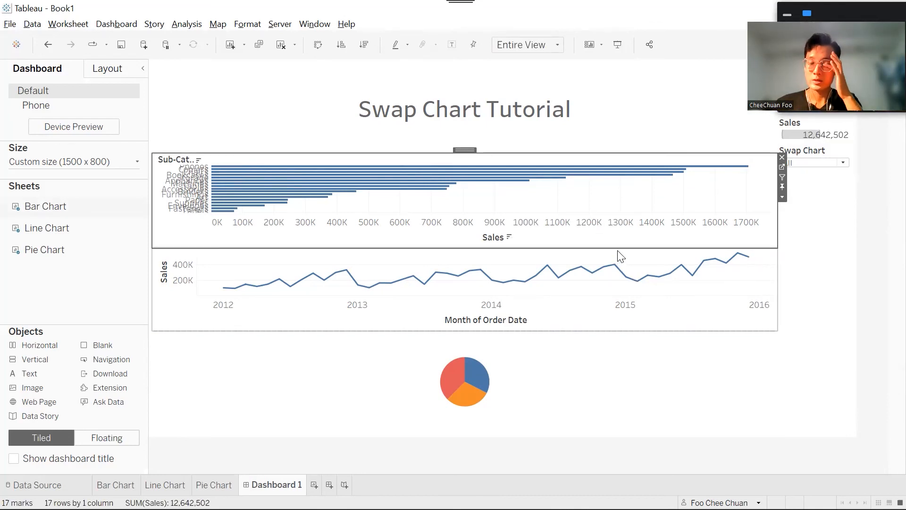
pyautogui.click(783, 197)
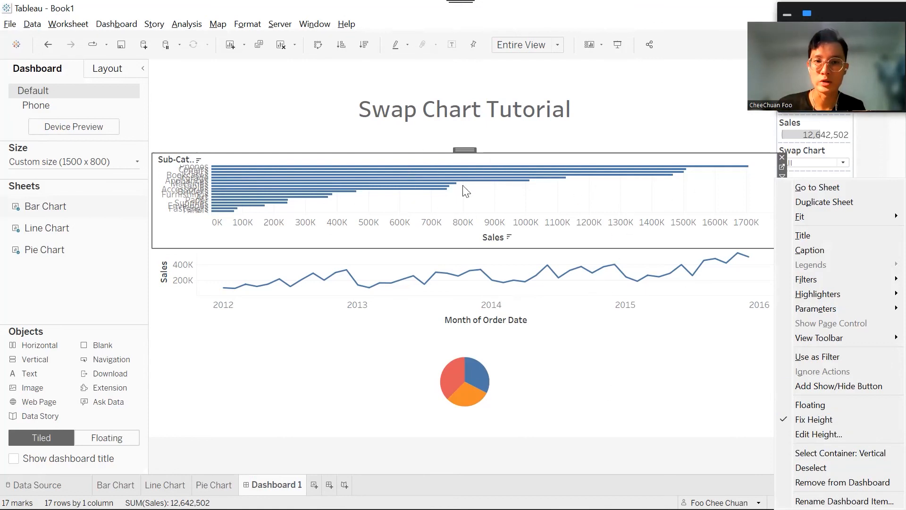
pyautogui.doubleClick(467, 150)
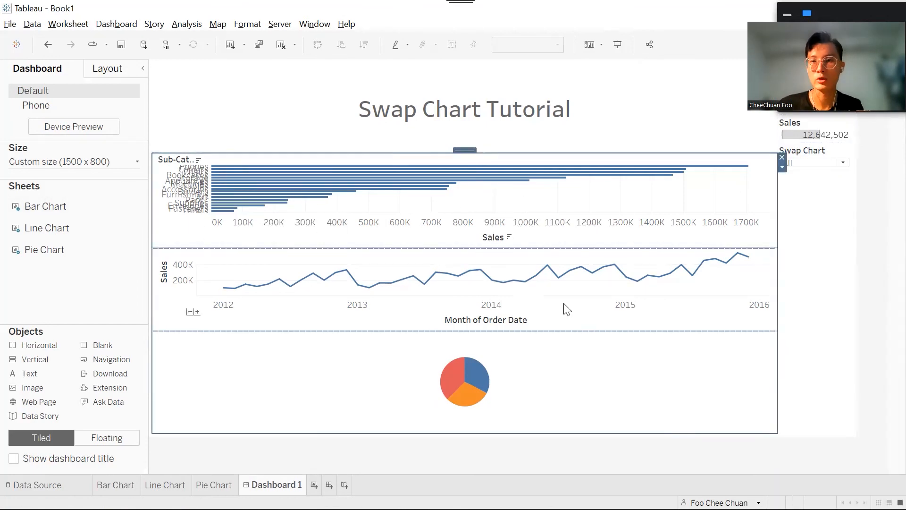
pyautogui.click(782, 157)
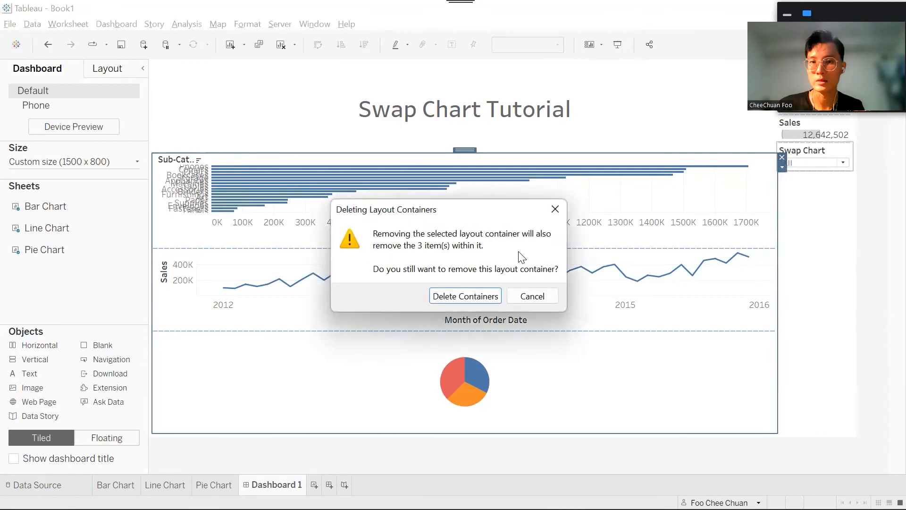
pyautogui.click(472, 295)
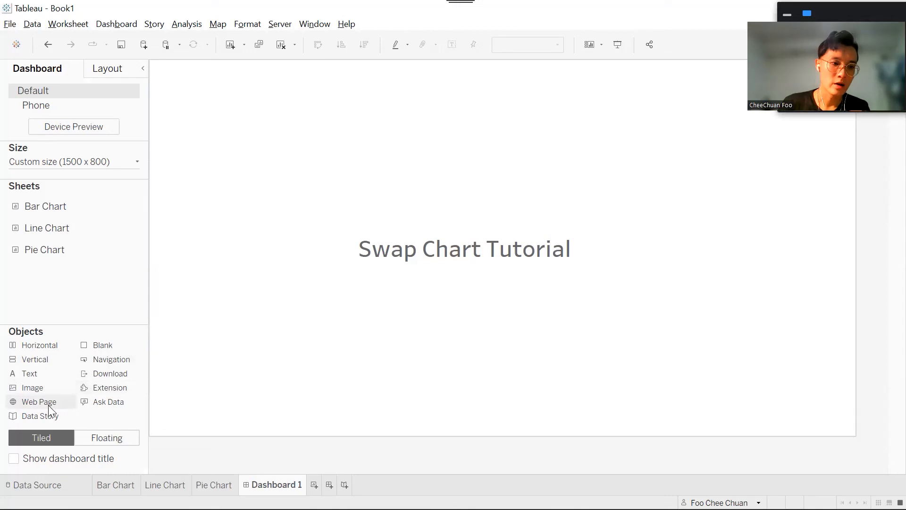
# - Rebuild the chart area with an enlarged vertical container below the title, stacking the Bar Chart, Line Chart and Pie Chart sheets in it
pyautogui.moveTo(41, 360); pyautogui.dragTo(425, 368)
pyautogui.moveTo(508, 249); pyautogui.dragTo(530, 142)
pyautogui.moveTo(46, 208)
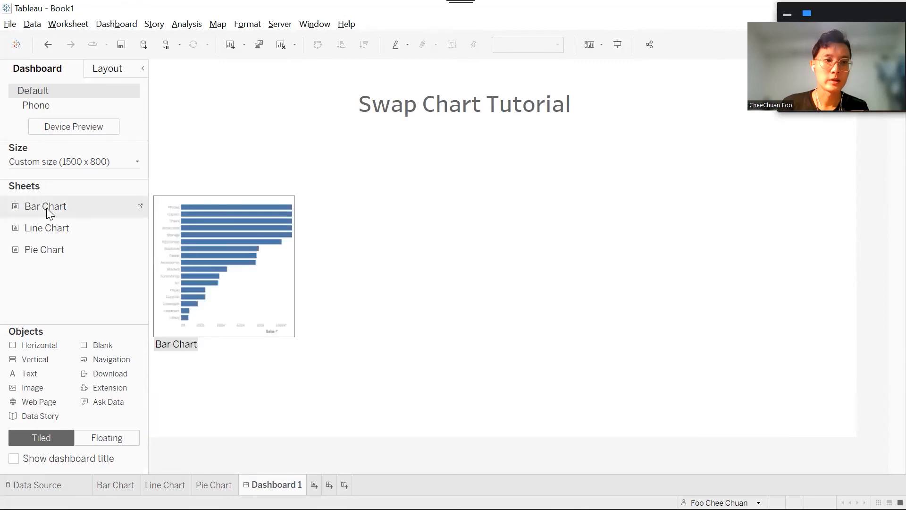
pyautogui.moveTo(47, 207); pyautogui.dragTo(302, 242)
pyautogui.moveTo(372, 246); pyautogui.dragTo(372, 246)
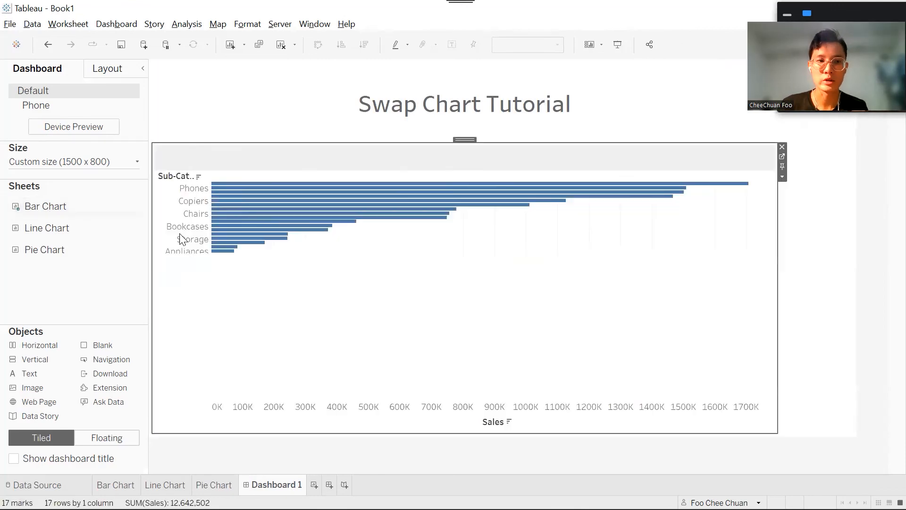
pyautogui.moveTo(70, 226); pyautogui.dragTo(427, 391)
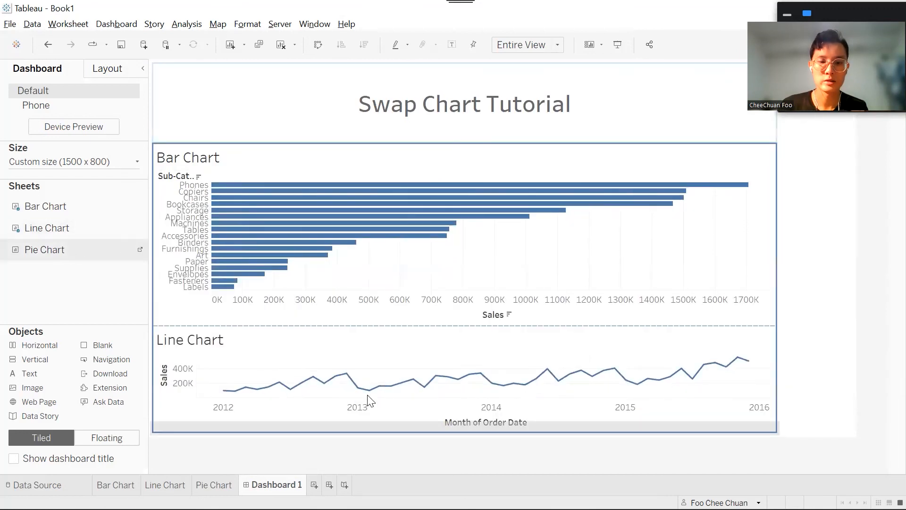
pyautogui.moveTo(369, 401); pyautogui.dragTo(368, 400)
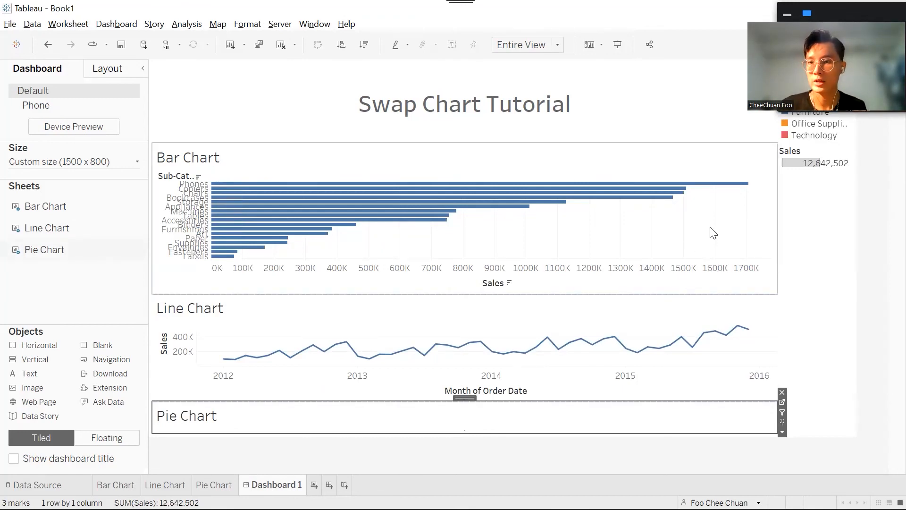
# - Check the Bar Chart's layout options on Dashboard 1 and hide its title
pyautogui.click(722, 220)
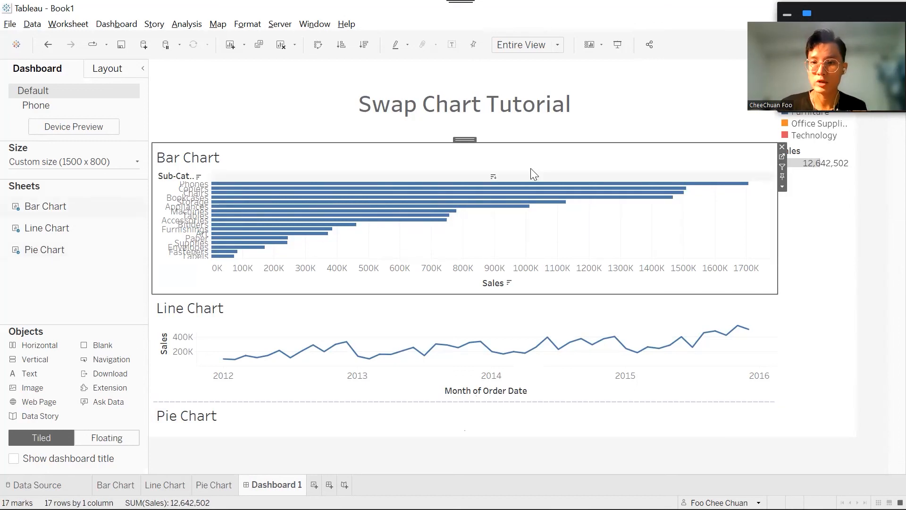
pyautogui.click(782, 187)
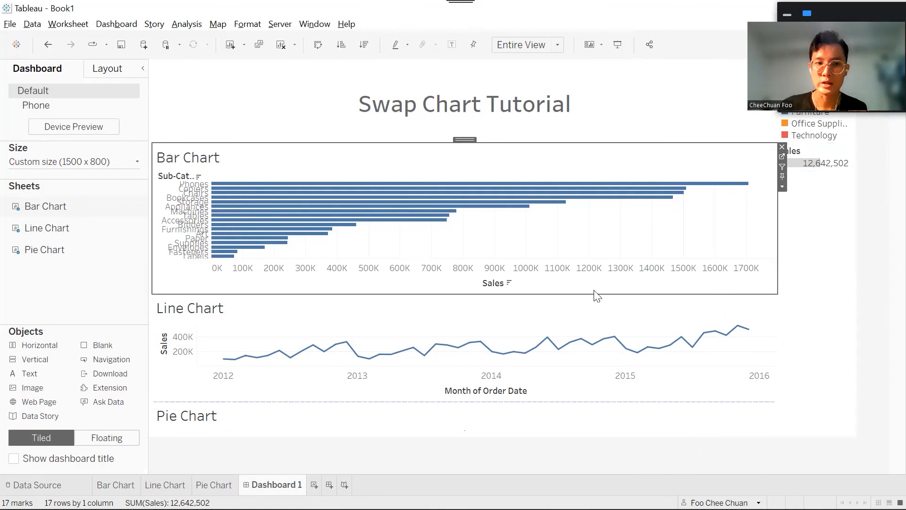
pyautogui.rightClick(201, 156)
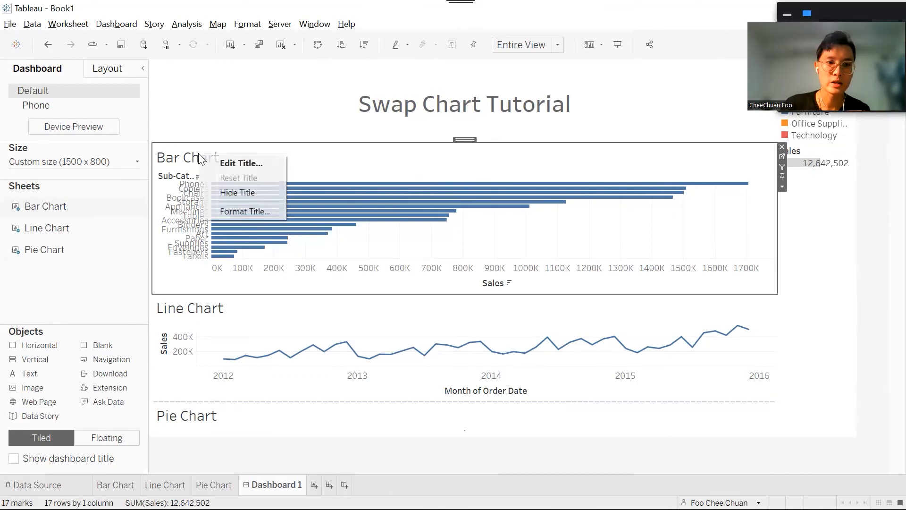
pyautogui.click(237, 194)
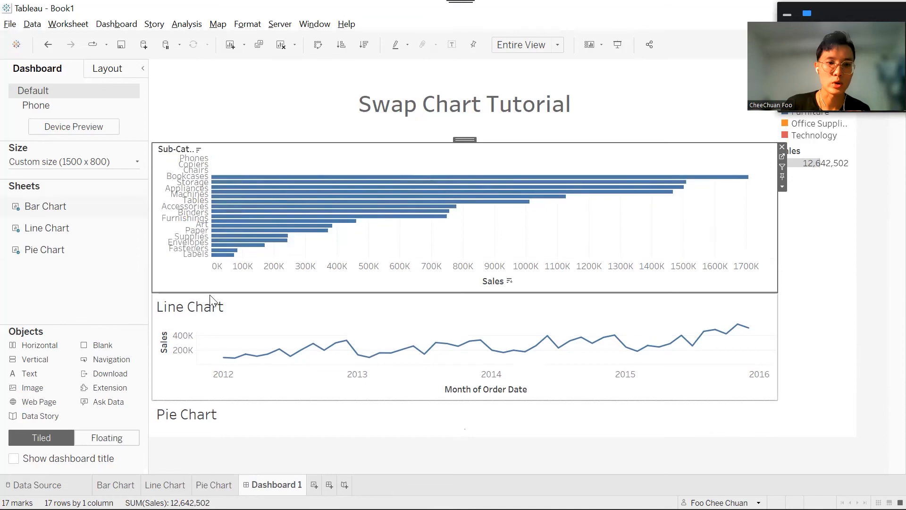
# - Hide the title of the Line Chart on Dashboard 1
pyautogui.rightClick(203, 309)
pyautogui.click(243, 344)
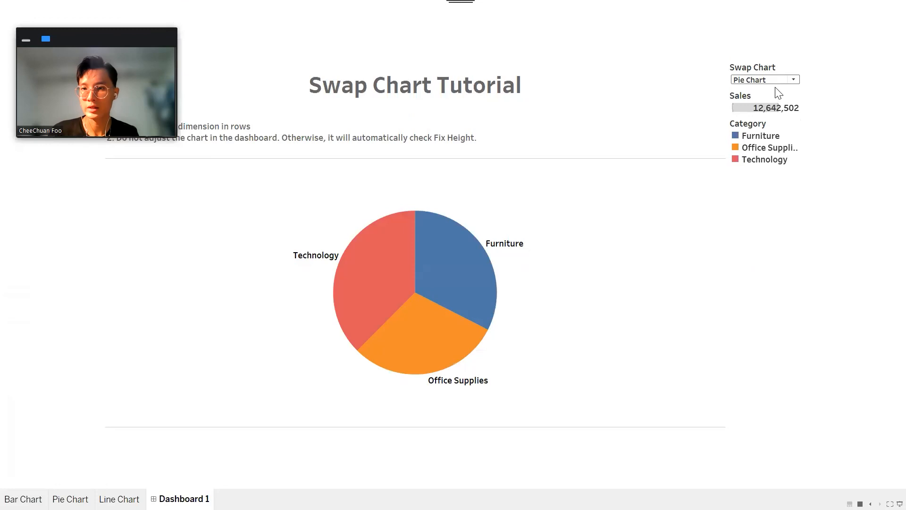
# - Test the finished example dashboard by switching its Swap Chart parameter through All, Bar Chart, Pie Chart and Line Chart
pyautogui.click(775, 80)
pyautogui.click(776, 90)
pyautogui.click(777, 81)
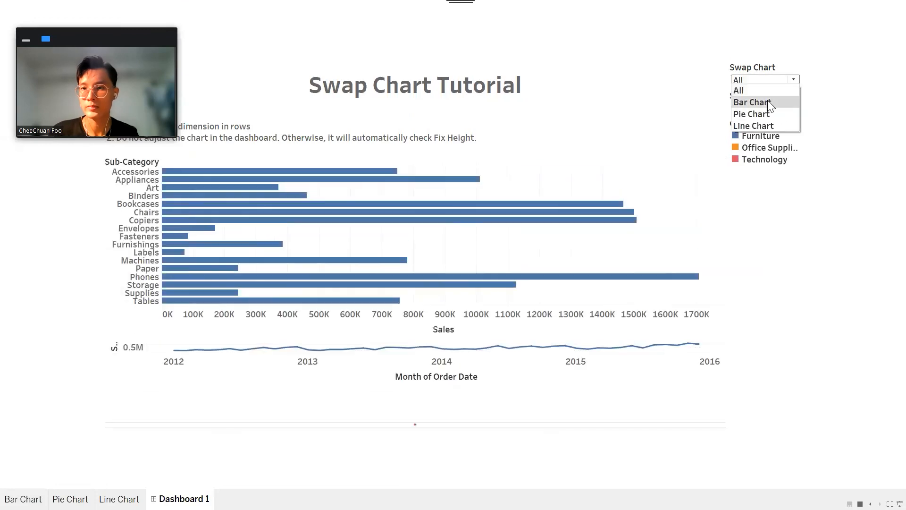
pyautogui.click(769, 102)
pyautogui.click(769, 81)
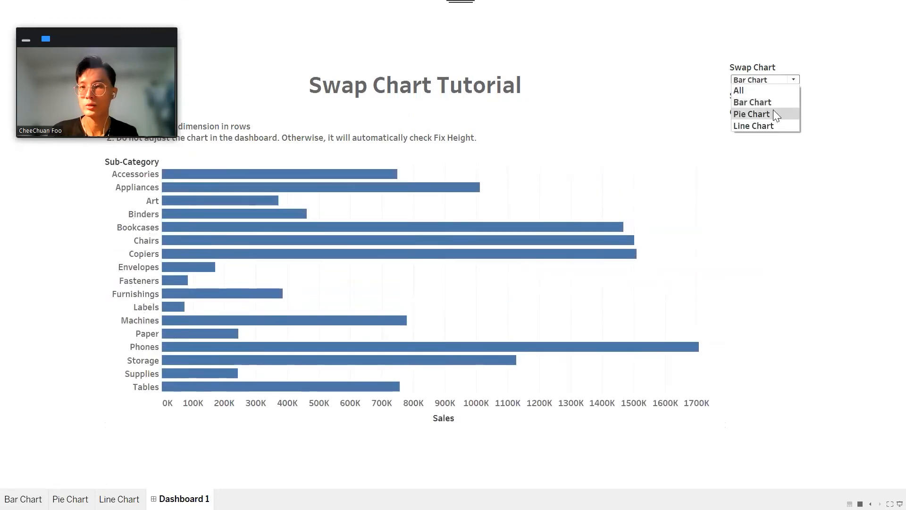
pyautogui.click(777, 115)
pyautogui.click(774, 81)
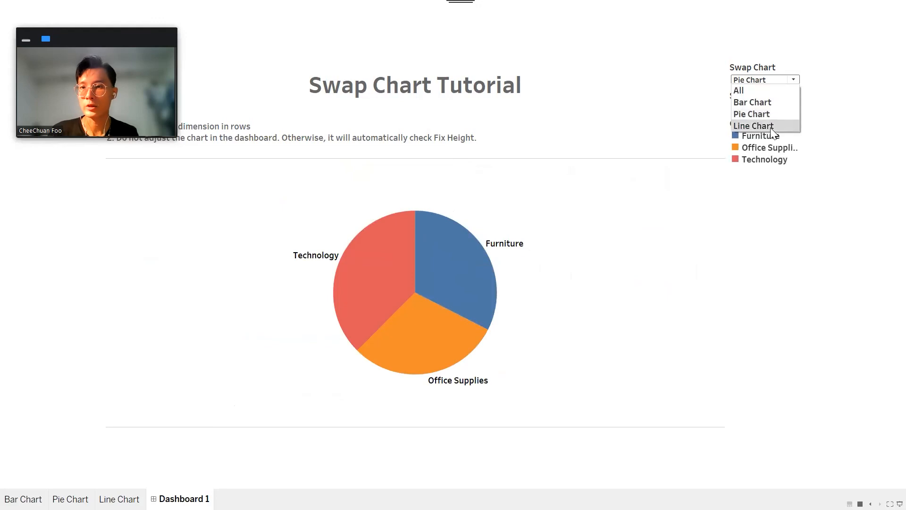
pyautogui.click(774, 125)
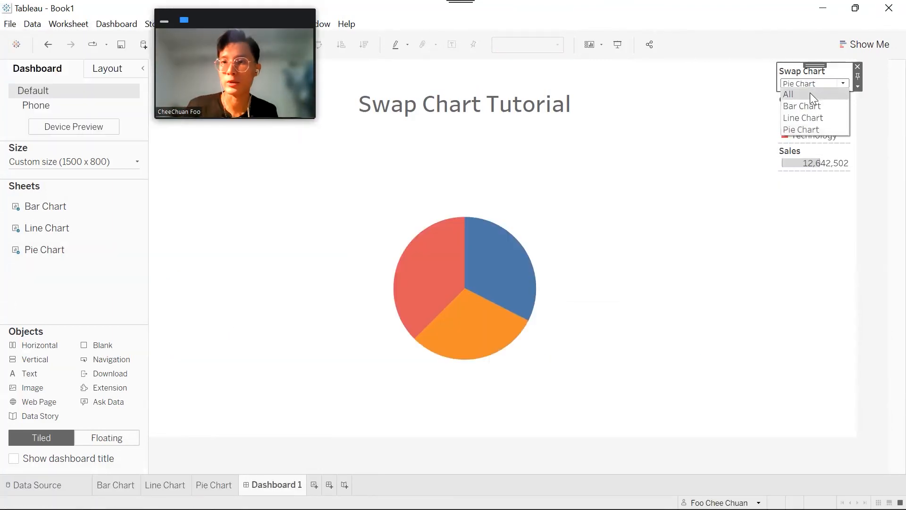
# - Test Dashboard 1 in Book1 by switching Swap Chart through All, Bar Chart, Line Chart and Pie Chart
pyautogui.click(808, 94)
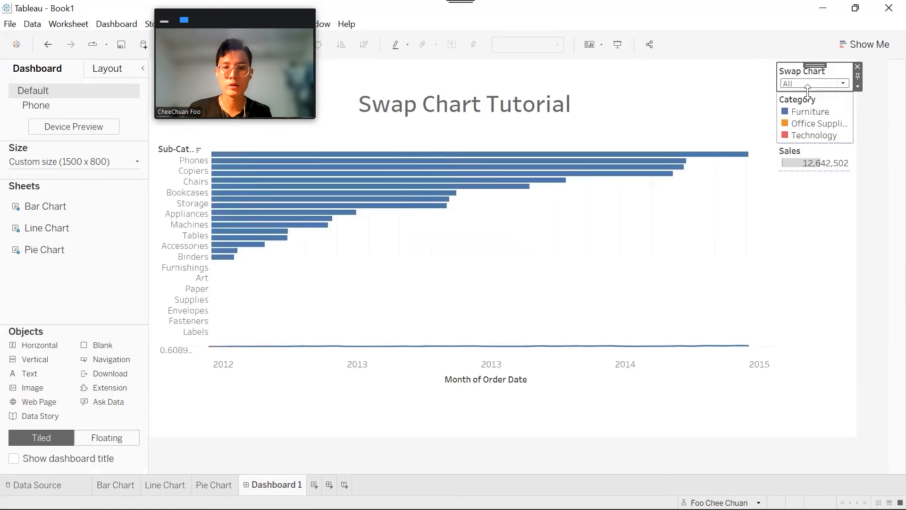
pyautogui.click(814, 83)
pyautogui.click(816, 101)
pyautogui.click(814, 83)
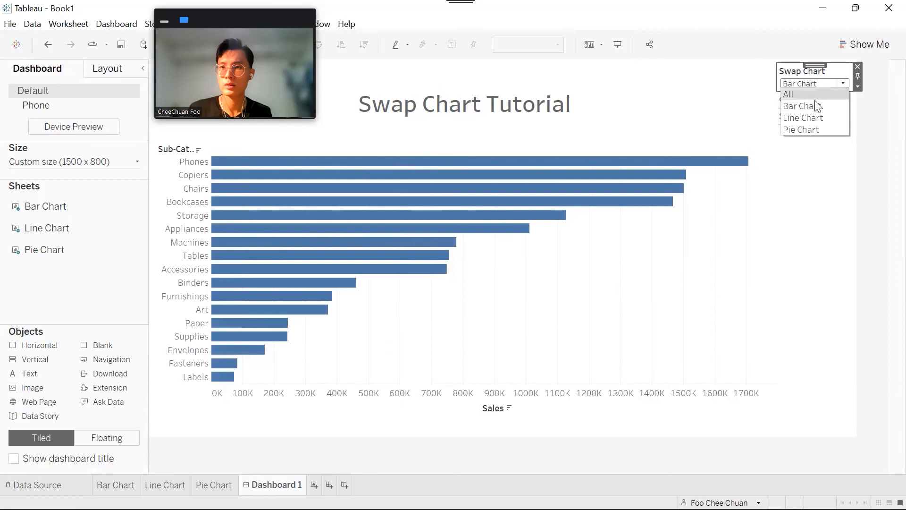
pyautogui.click(815, 116)
pyautogui.click(815, 85)
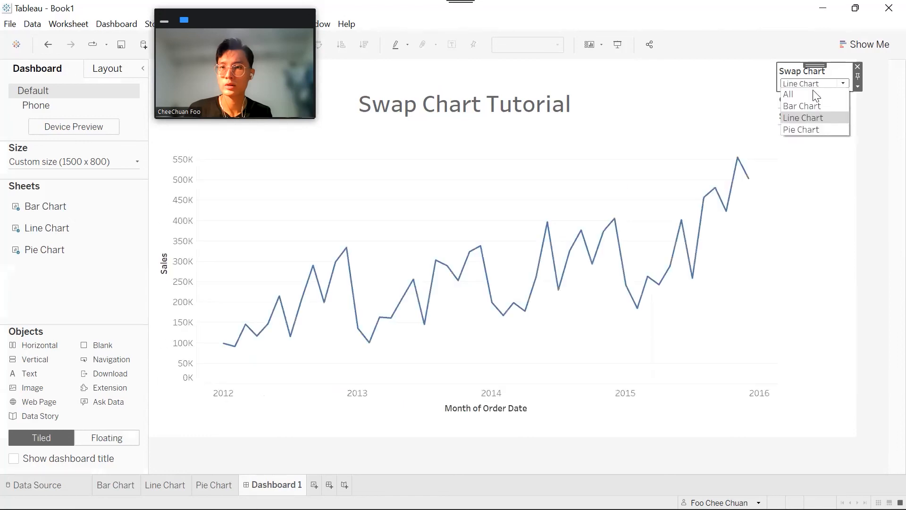
pyautogui.click(818, 128)
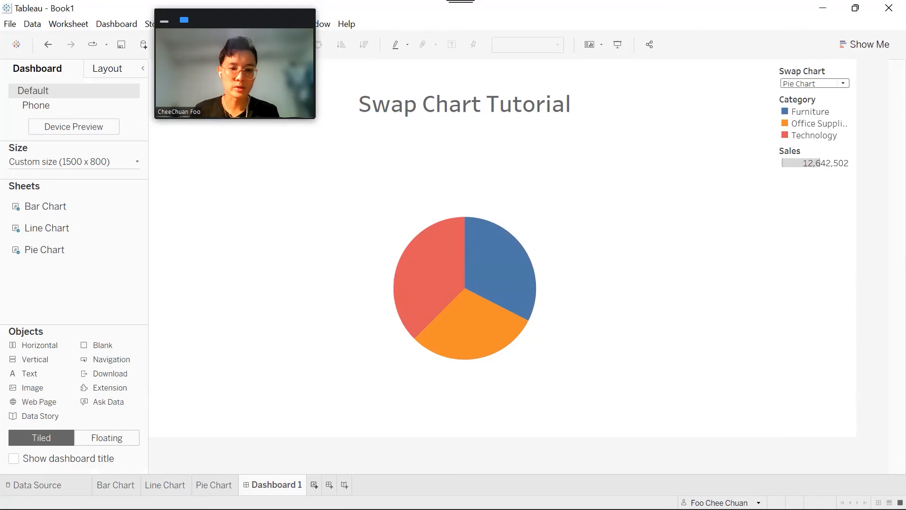
# - Add a new worksheet and name it Pie Chart 2
pyautogui.click(314, 486)
pyautogui.doubleClick(325, 485)
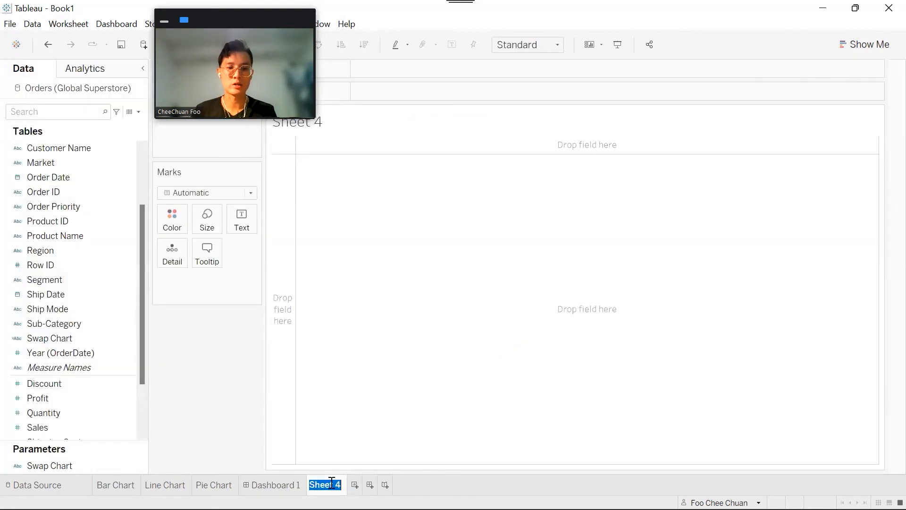
pyautogui.write('Pie Chart 2')
pyautogui.press('Return')
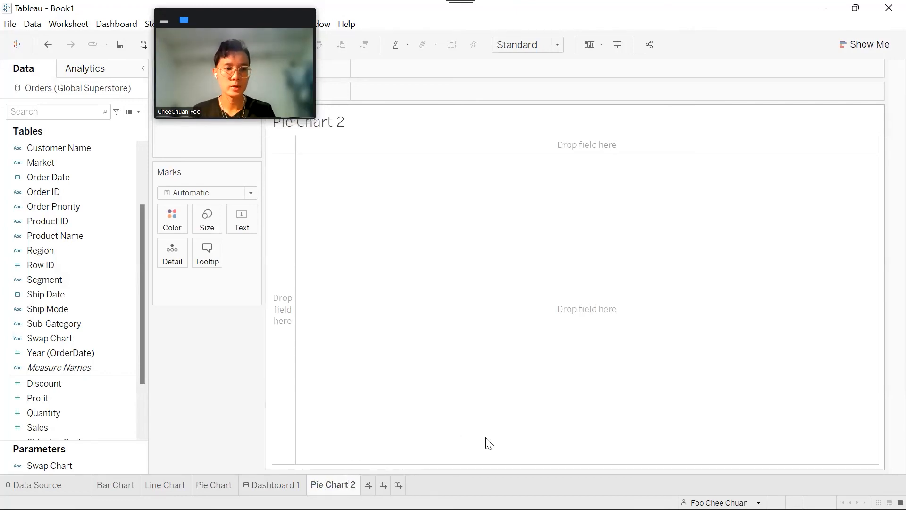
# - Build a pie chart of Sales coloured by Market on the Pie Chart 2 sheet and fit it to Entire View
pyautogui.click(65, 280)
pyautogui.click(56, 177)
pyautogui.moveTo(58, 164); pyautogui.dragTo(156, 224)
pyautogui.scroll(-5, 58, 216)
pyautogui.click(66, 354)
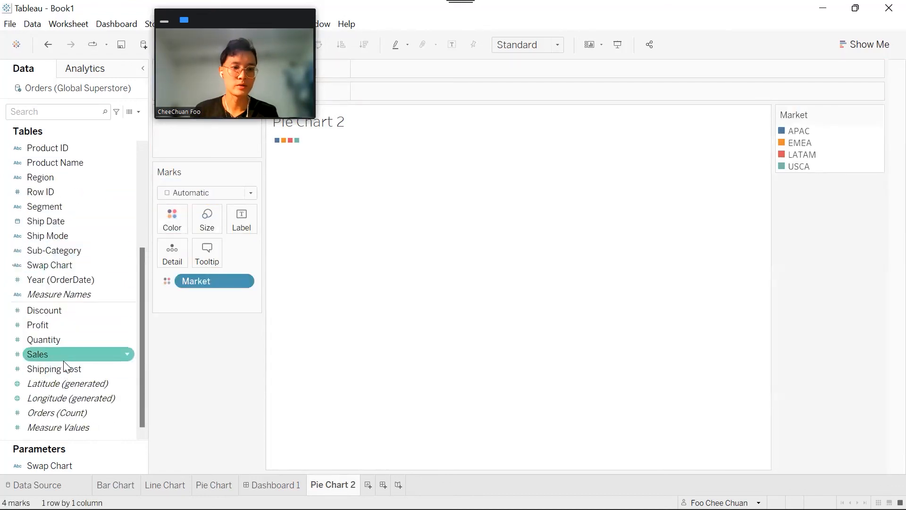
pyautogui.click(868, 44)
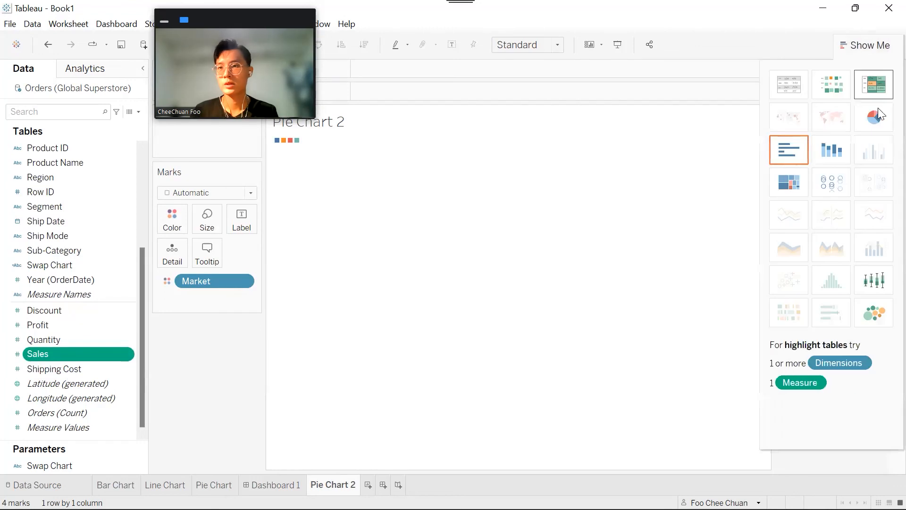
pyautogui.click(876, 125)
pyautogui.click(528, 45)
pyautogui.click(520, 95)
pyautogui.click(869, 44)
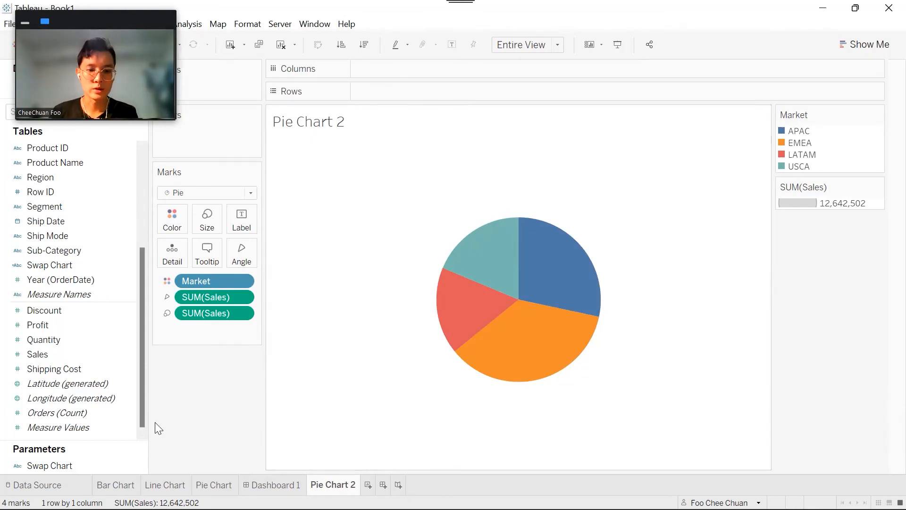
# - Create a second dashboard and add a text object reading "Swap Pies" to it
pyautogui.click(383, 485)
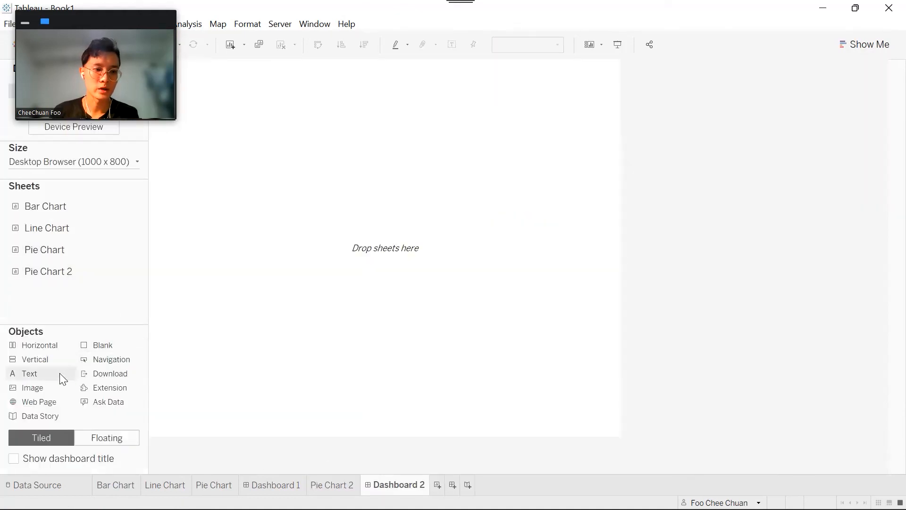
pyautogui.moveTo(59, 373); pyautogui.dragTo(404, 242)
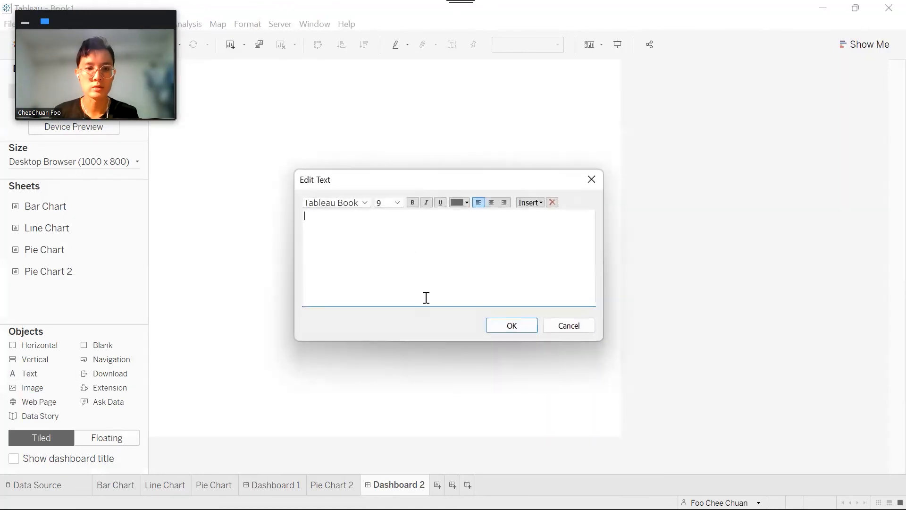
pyautogui.write('Swap Pies')
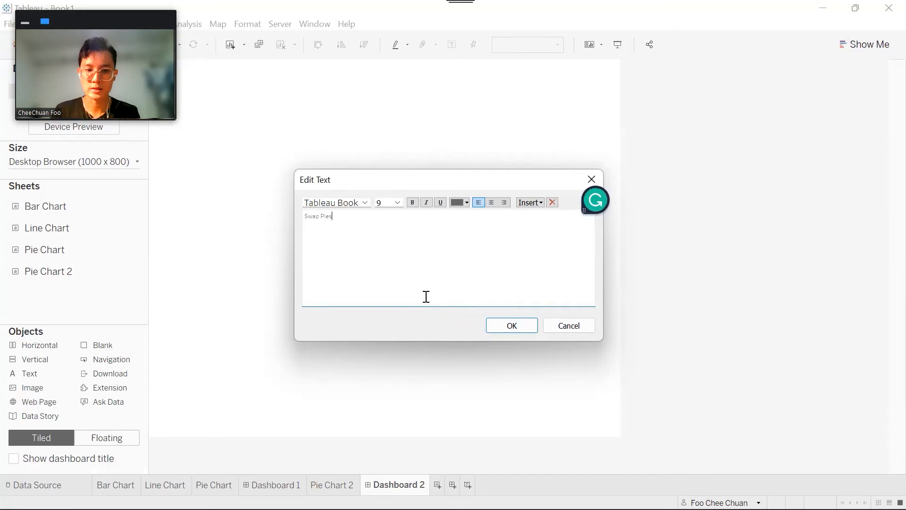
# - Format the Swap Pies text as centred Tableau Semibold at size 24 and apply it
pyautogui.hotkey('ctrl', 'a')
pyautogui.click(440, 202)
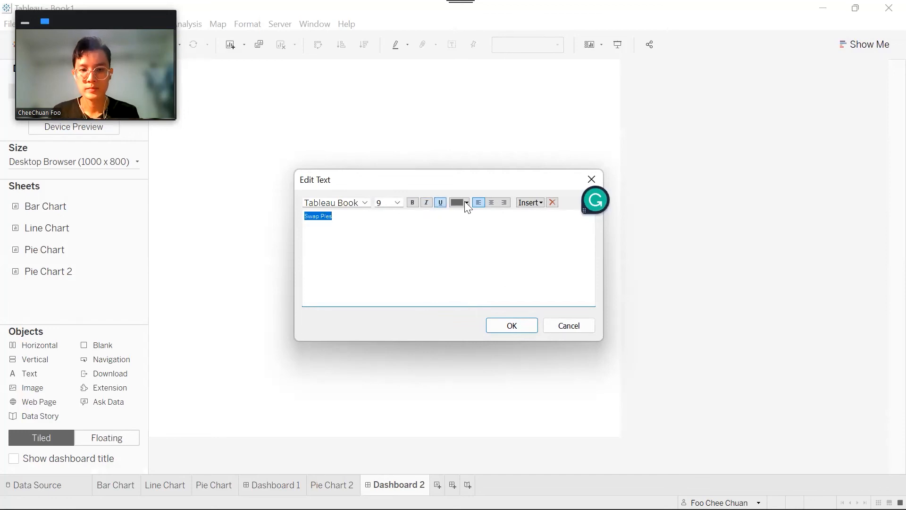
pyautogui.click(398, 203)
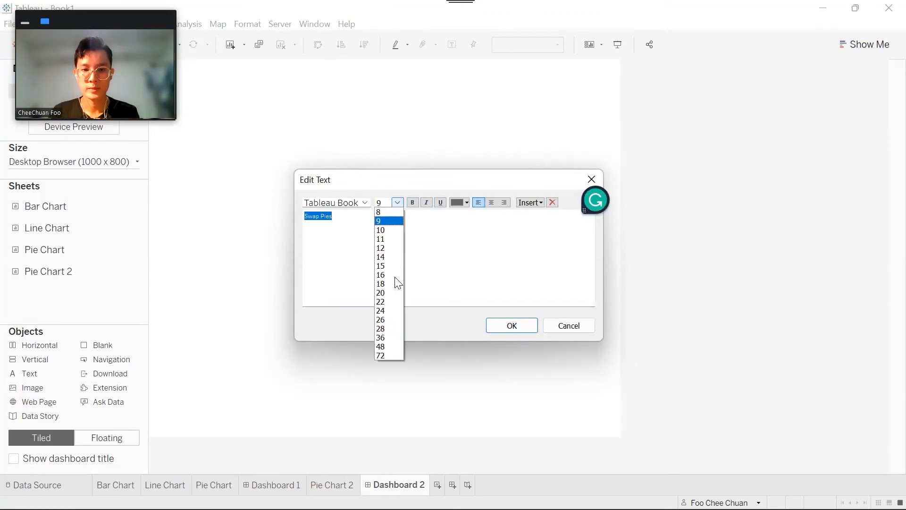
pyautogui.click(398, 301)
pyautogui.click(492, 202)
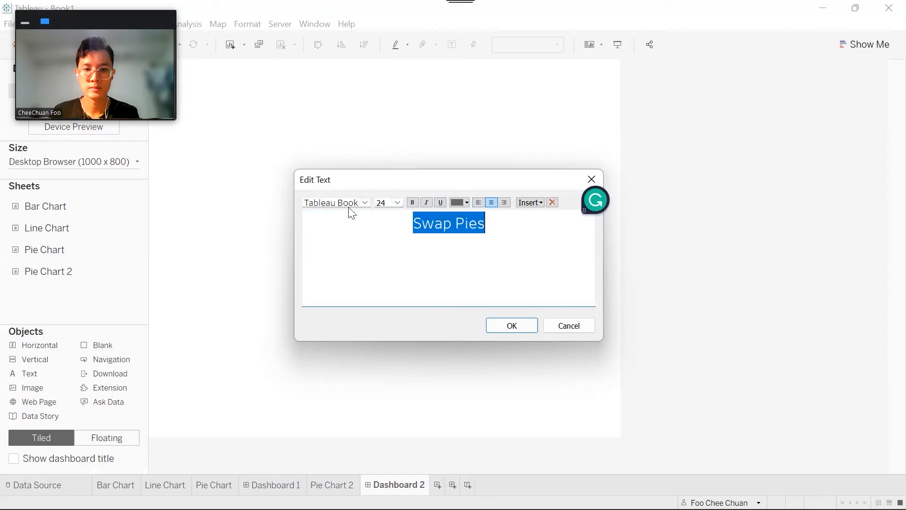
pyautogui.click(367, 203)
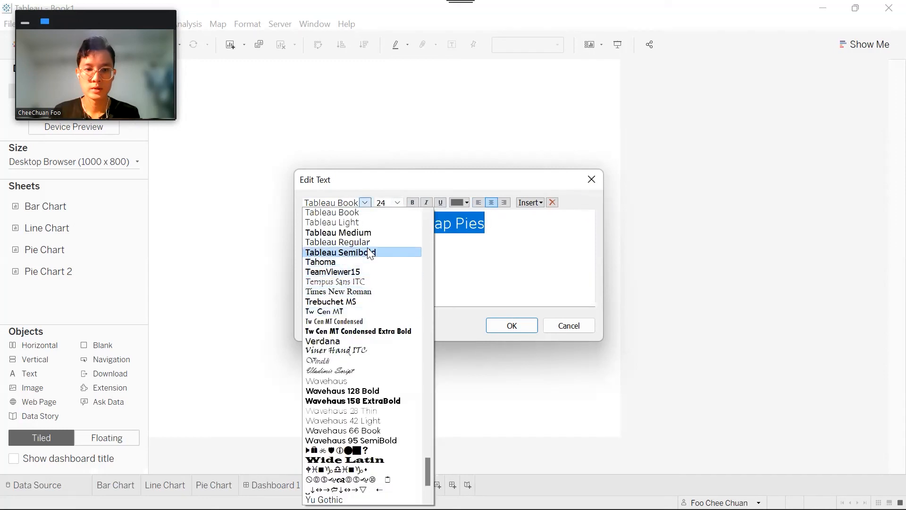
pyautogui.click(369, 250)
pyautogui.click(512, 325)
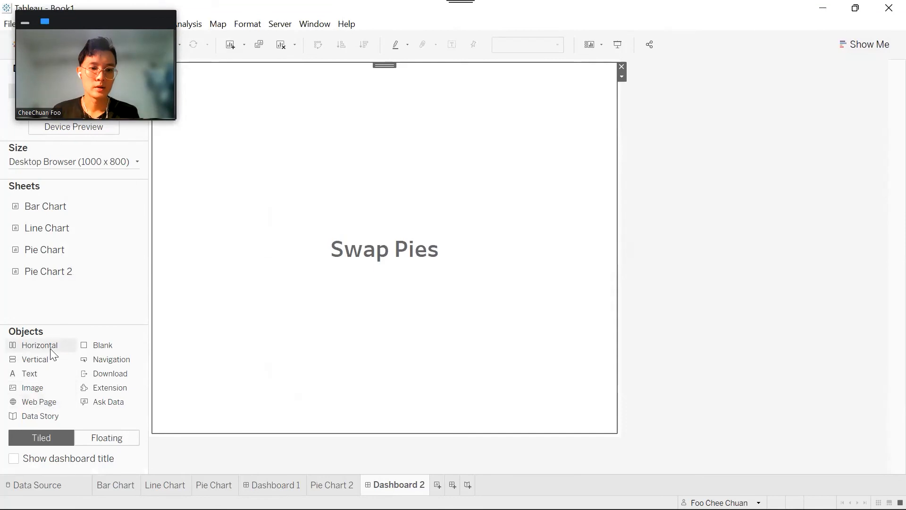
# - Add a vertical container below the Swap Pies title and stack the Pie Chart and Pie Chart 2 sheets in it
pyautogui.moveTo(41, 358); pyautogui.dragTo(358, 385)
pyautogui.moveTo(43, 250); pyautogui.dragTo(333, 291)
pyautogui.moveTo(47, 272); pyautogui.dragTo(327, 388)
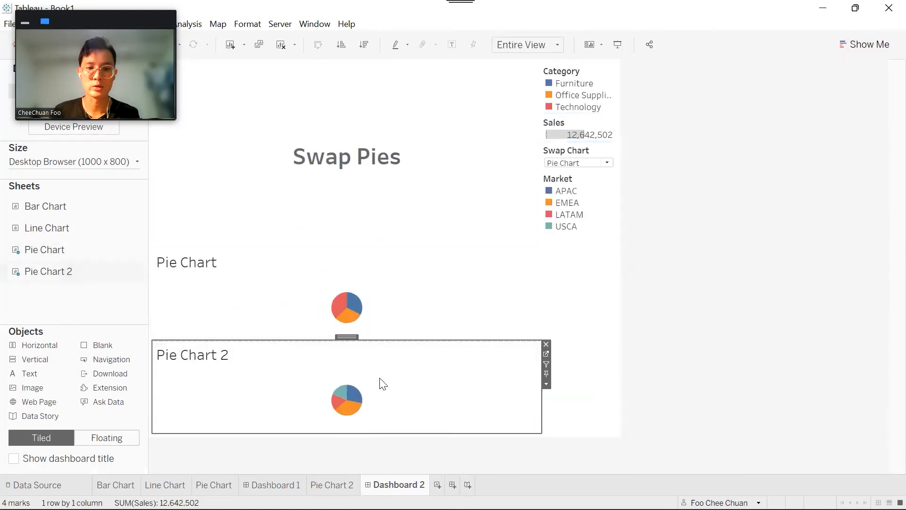
# - From the Pie Chart 2 sheet, start a new parameter named Swap Pie with the String data type
pyautogui.click(547, 354)
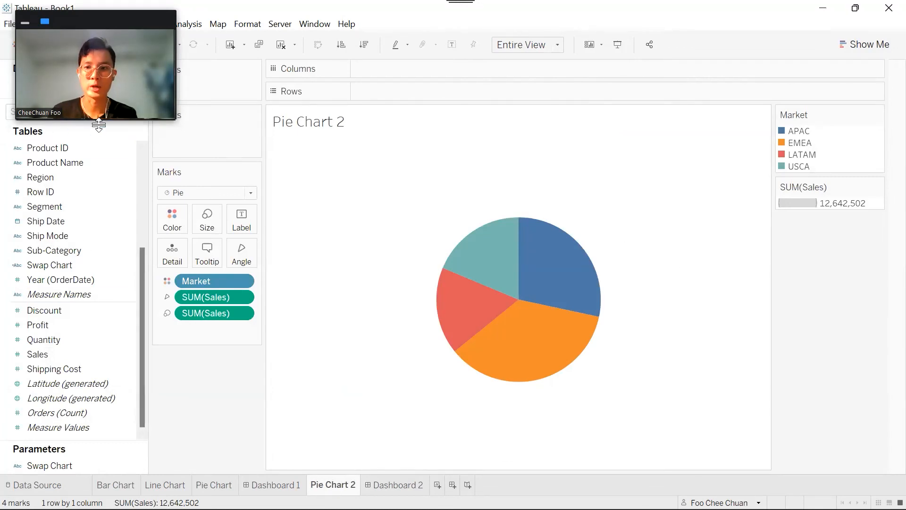
pyautogui.click(138, 111)
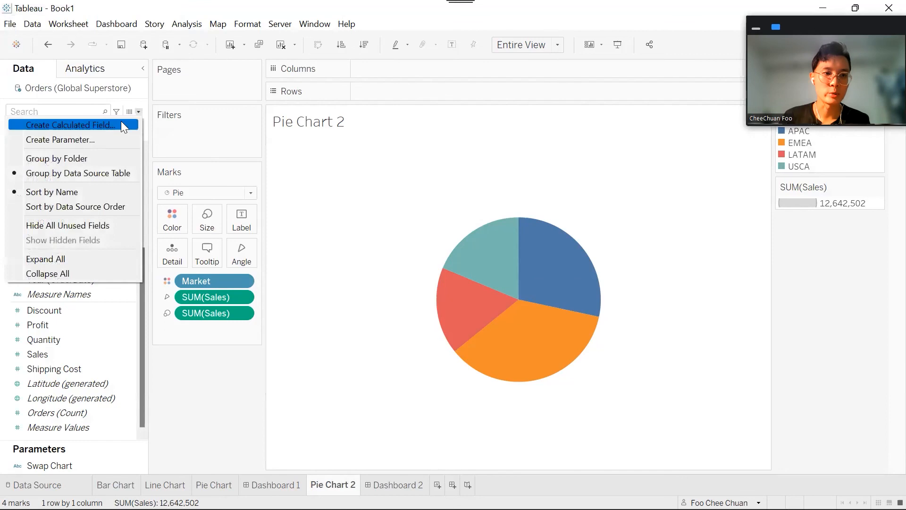
pyautogui.click(92, 140)
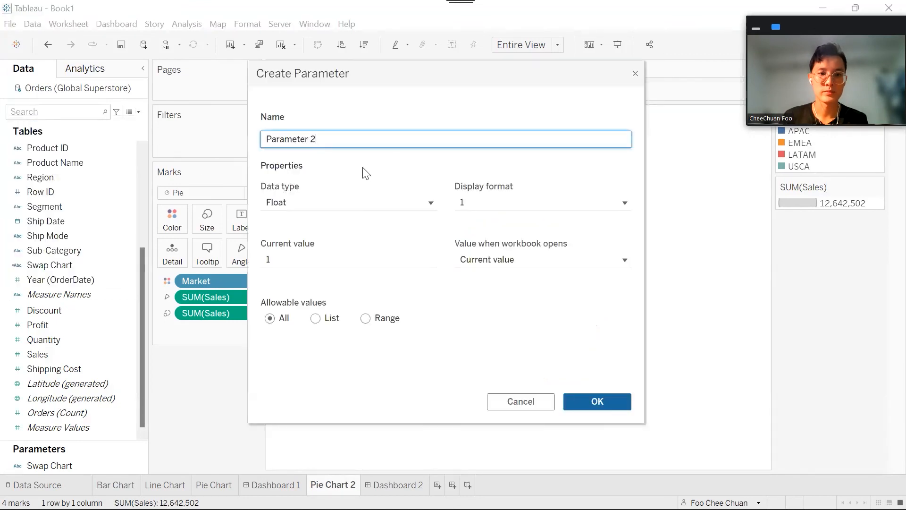
pyautogui.hotkey('ctrl', 'a')
pyautogui.write('Swap')
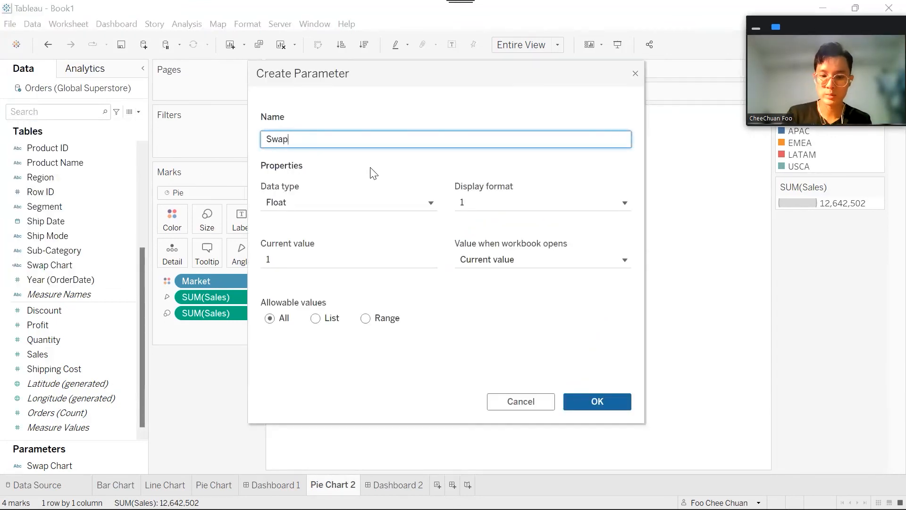
pyautogui.write(' Pie')
pyautogui.click(323, 201)
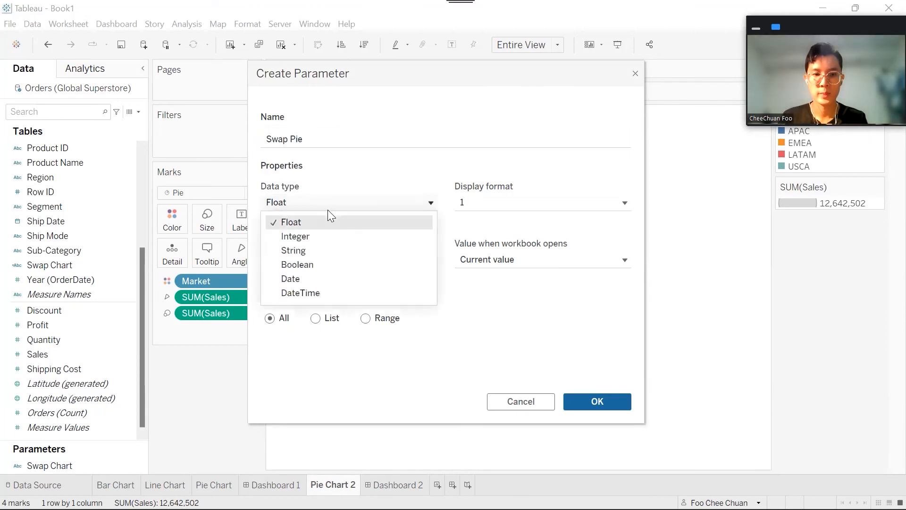
pyautogui.click(333, 251)
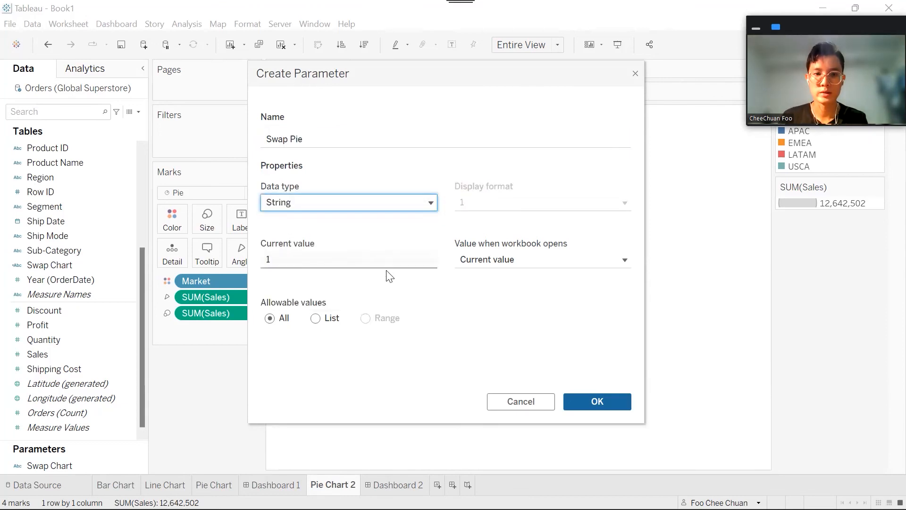
# - Restrict the Swap Pie parameter to a list of All, Pie 1 and Pie 2, and create it
pyautogui.click(322, 320)
pyautogui.click(318, 360)
pyautogui.write('All')
pyautogui.press('Return')
pyautogui.write('Pie 1')
pyautogui.press('Return')
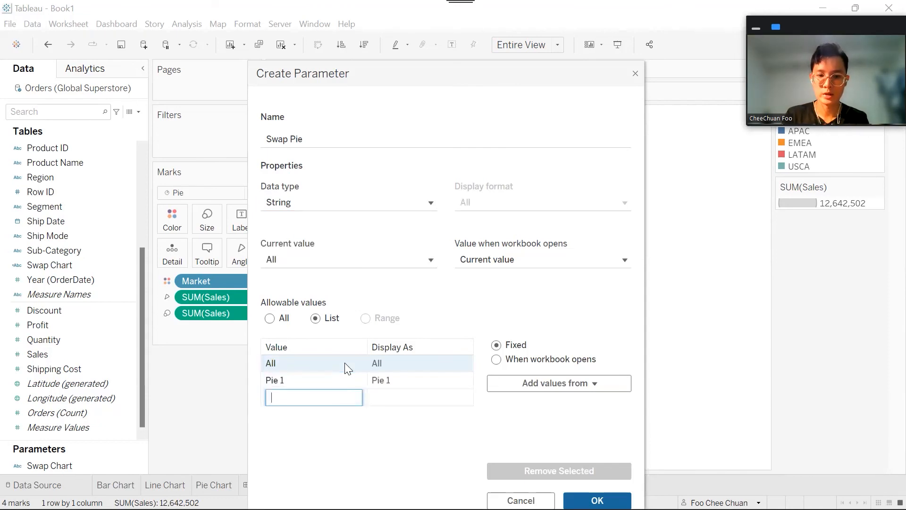
pyautogui.write('Pie 2')
pyautogui.press('Return')
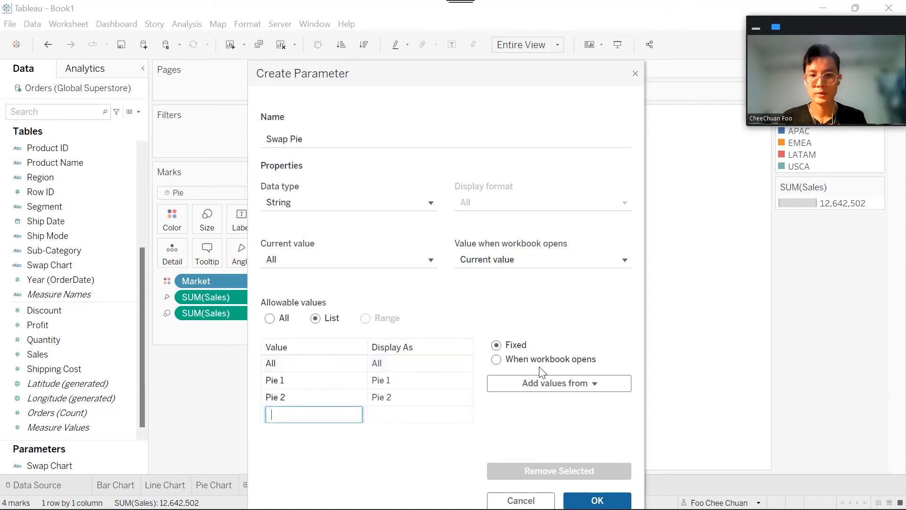
pyautogui.click(597, 499)
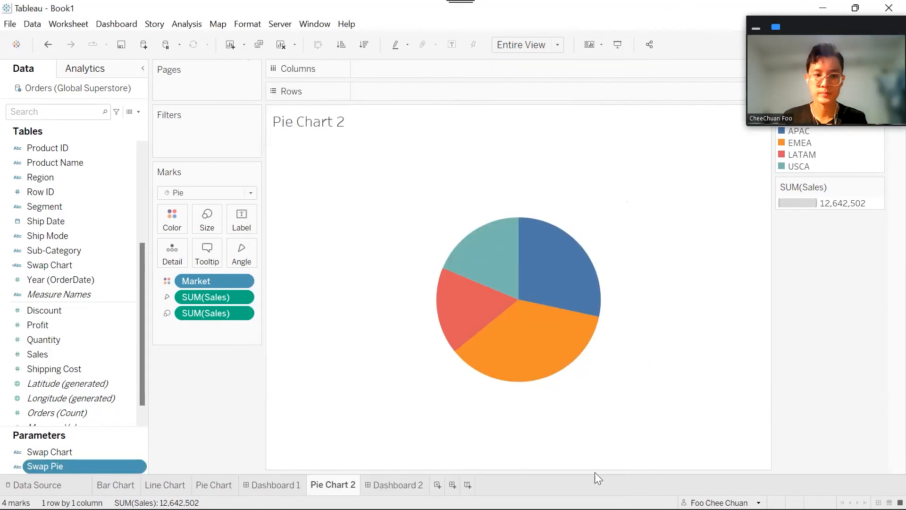
# - Create a calculated field named Swap Pie that returns the Swap Pie parameter
pyautogui.moveTo(86, 236); pyautogui.dragTo(279, 251)
pyautogui.write('Swa')
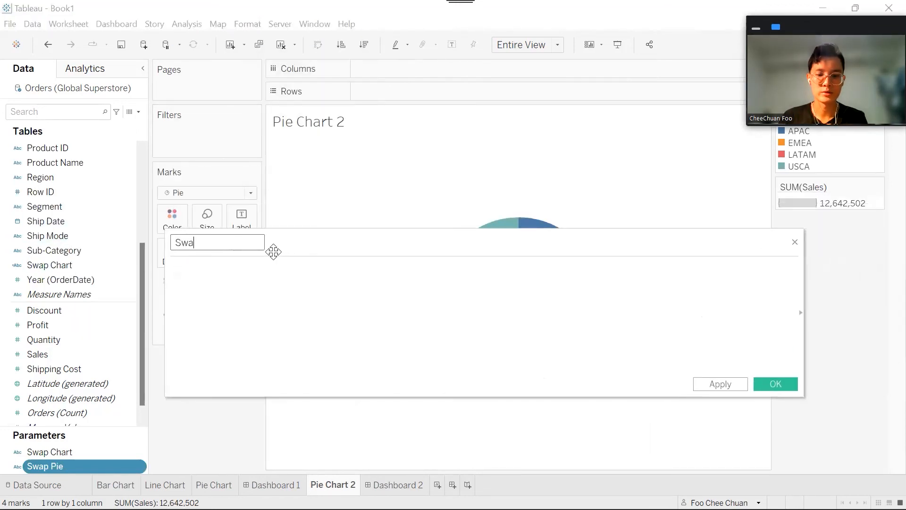
pyautogui.write('p Pie')
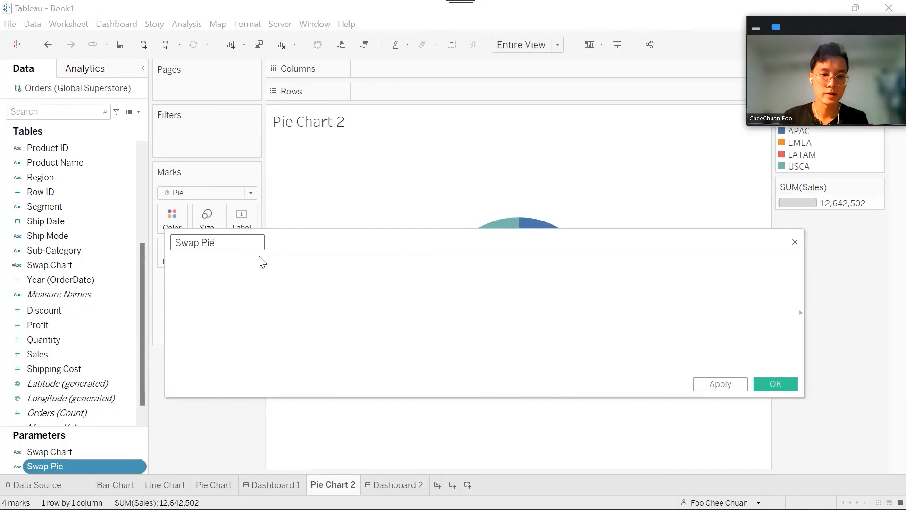
pyautogui.moveTo(100, 465); pyautogui.dragTo(254, 309)
pyautogui.scroll(3, 292, 302)
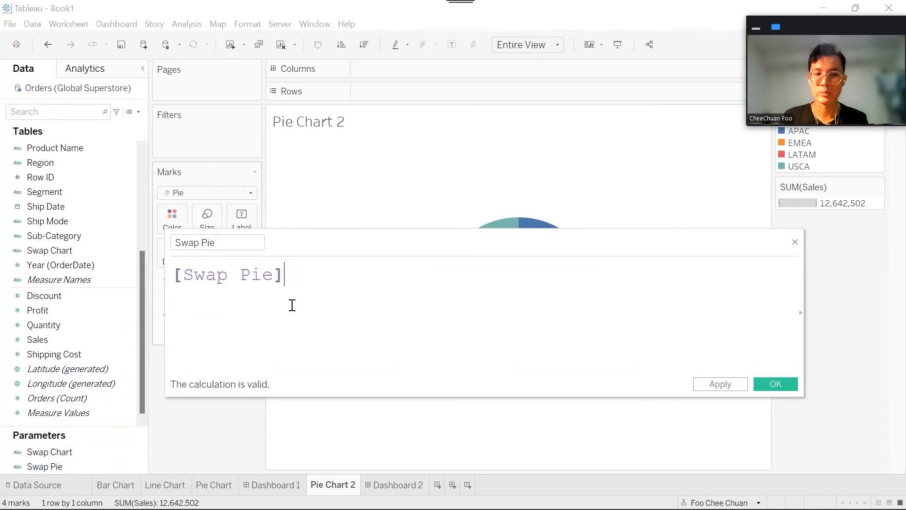
pyautogui.click(766, 385)
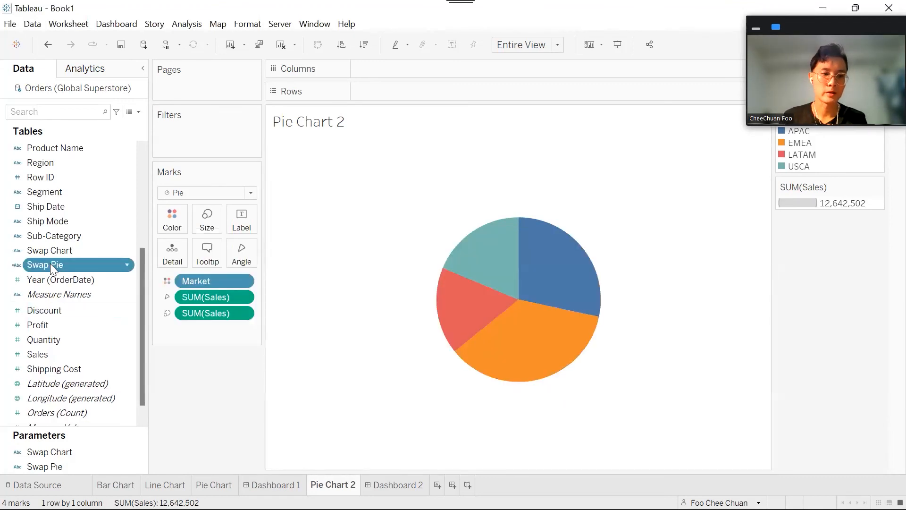
# - Filter Pie Chart 2 by the Swap Pie field with a custom value list of All and Pie 1
pyautogui.moveTo(54, 264); pyautogui.dragTo(206, 139)
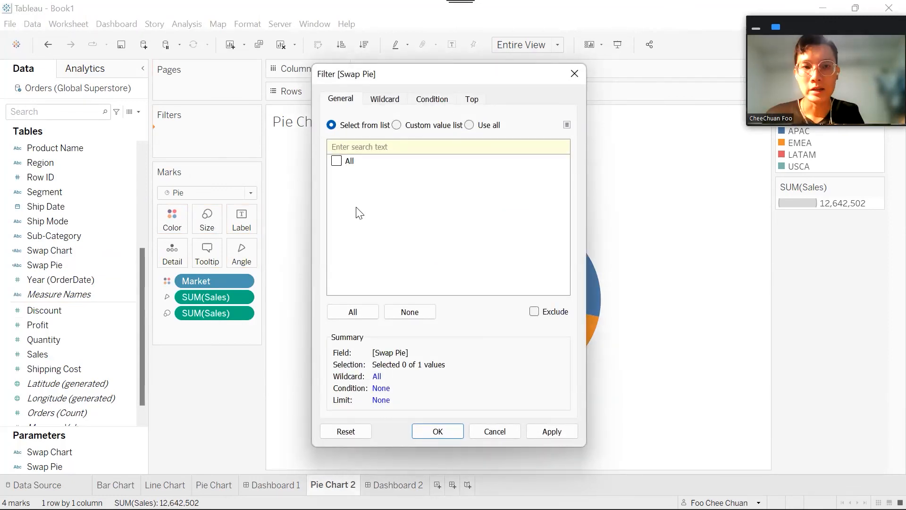
pyautogui.click(398, 125)
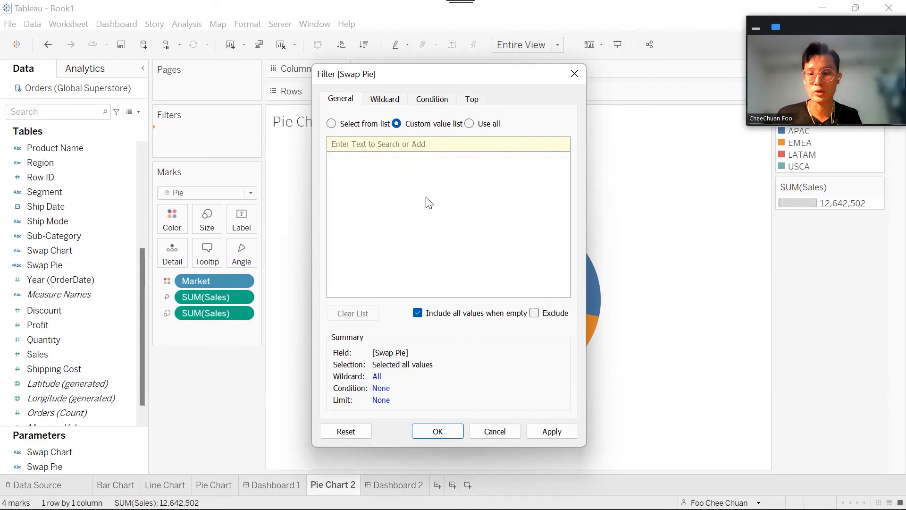
pyautogui.write('All')
pyautogui.press('Return')
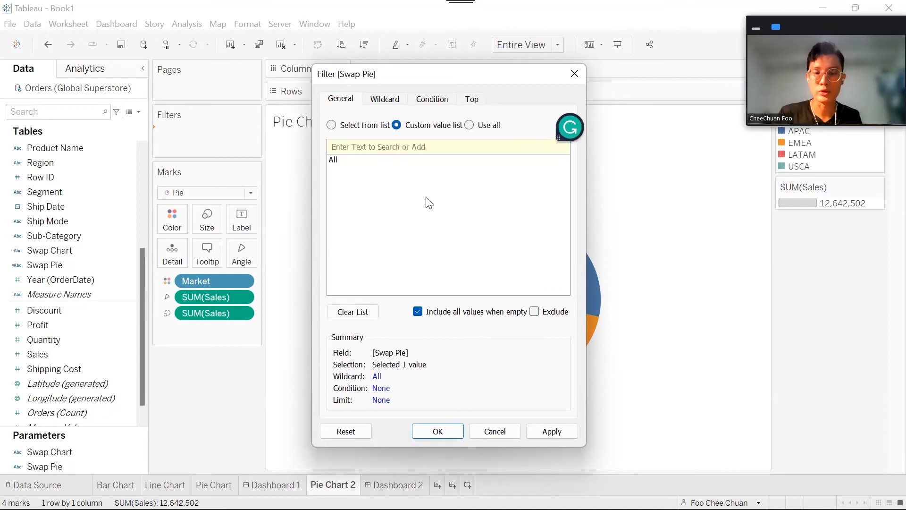
pyautogui.write('Pie 1')
pyautogui.press('Return')
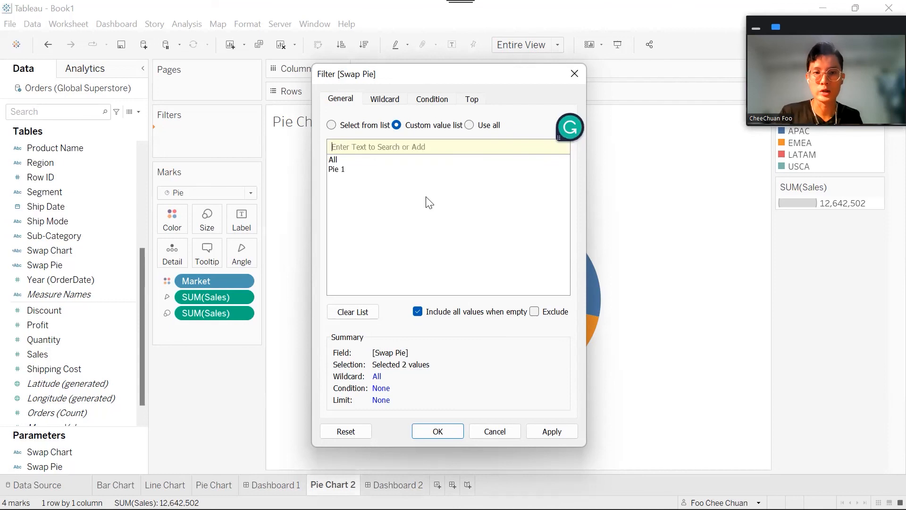
pyautogui.click(435, 431)
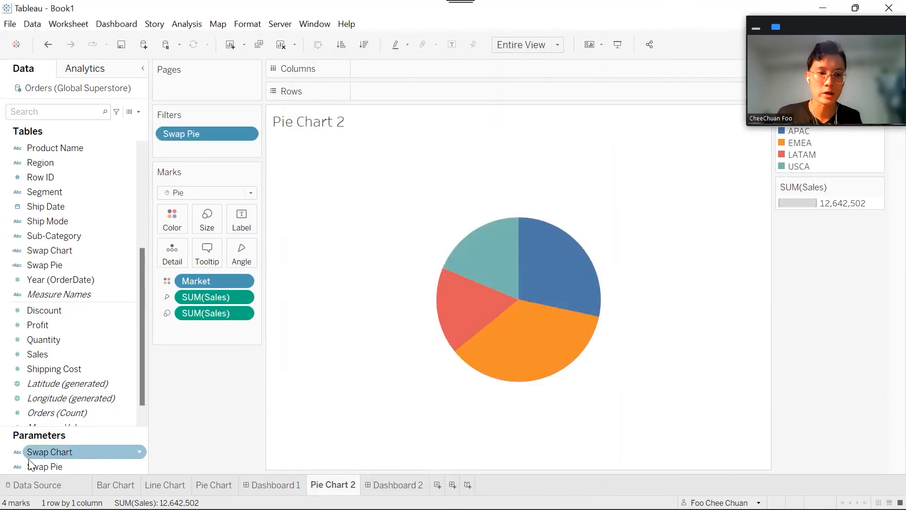
# - Show the Swap Pie parameter control on Pie Chart 2 and test it with Pie 1, Pie 2 and finally All
pyautogui.rightClick(41, 465)
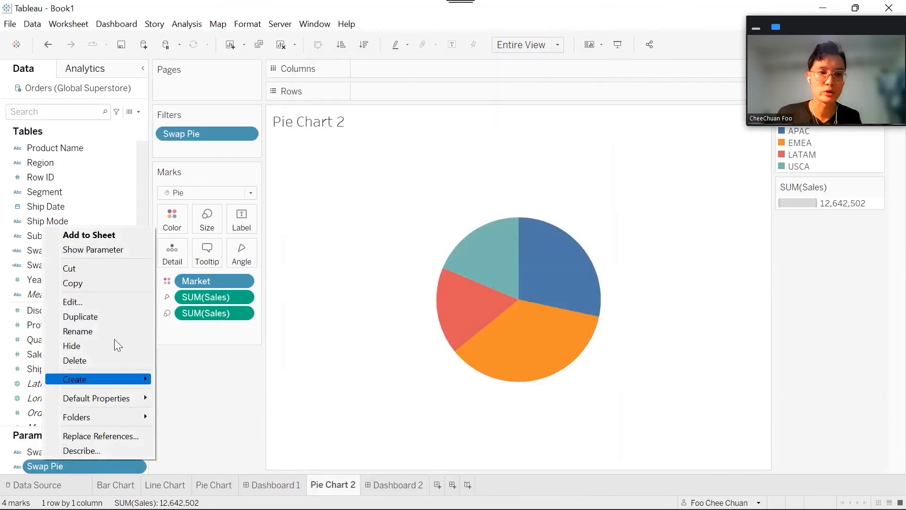
pyautogui.click(136, 254)
pyautogui.click(817, 241)
pyautogui.click(813, 262)
pyautogui.click(810, 242)
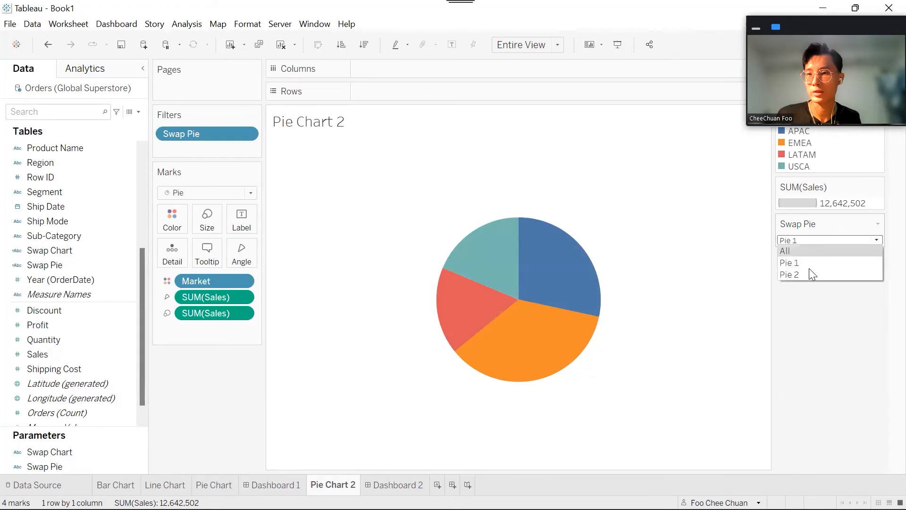
pyautogui.click(810, 274)
pyautogui.click(813, 201)
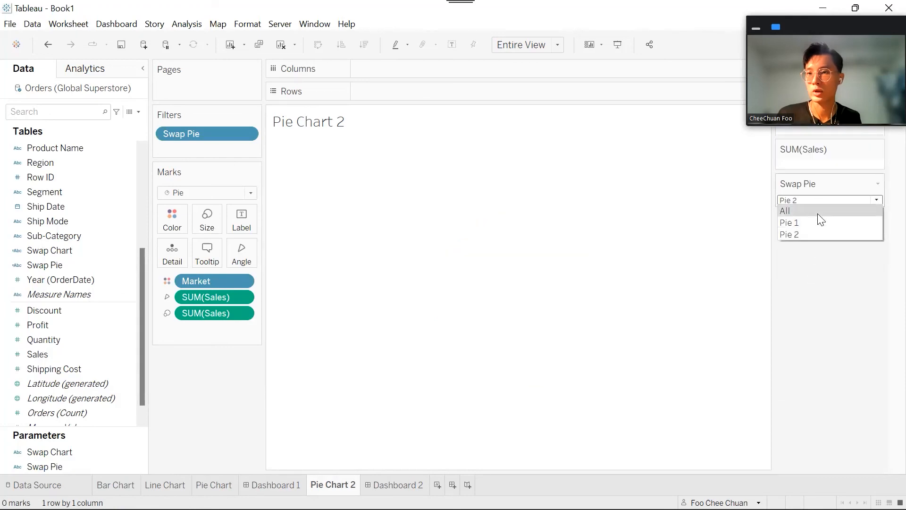
pyautogui.click(817, 212)
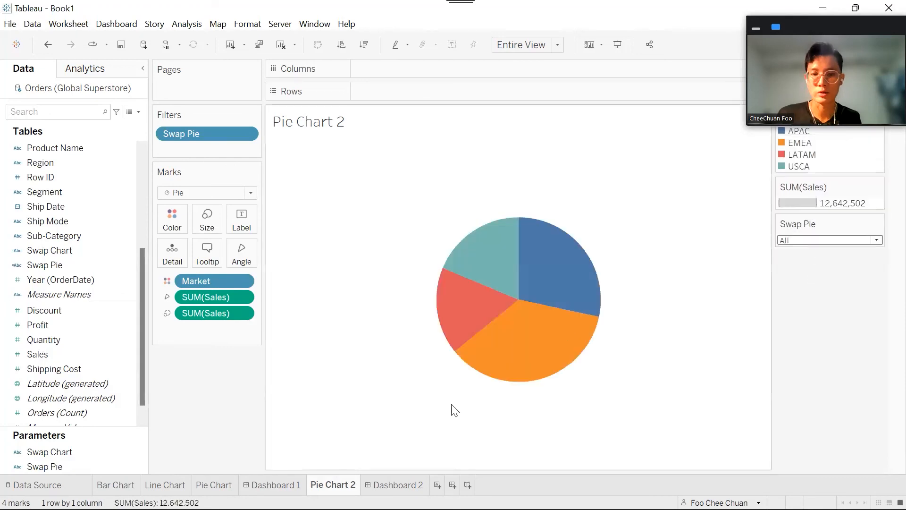
# - Filter the Pie Chart sheet by the Swap Pie field with a custom value list of All and Pie 2
pyautogui.click(231, 481)
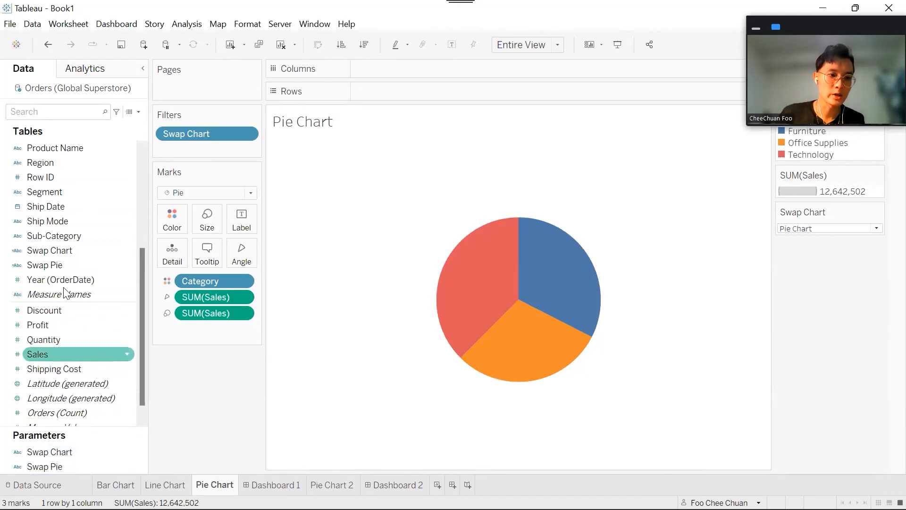
pyautogui.moveTo(64, 265); pyautogui.dragTo(229, 151)
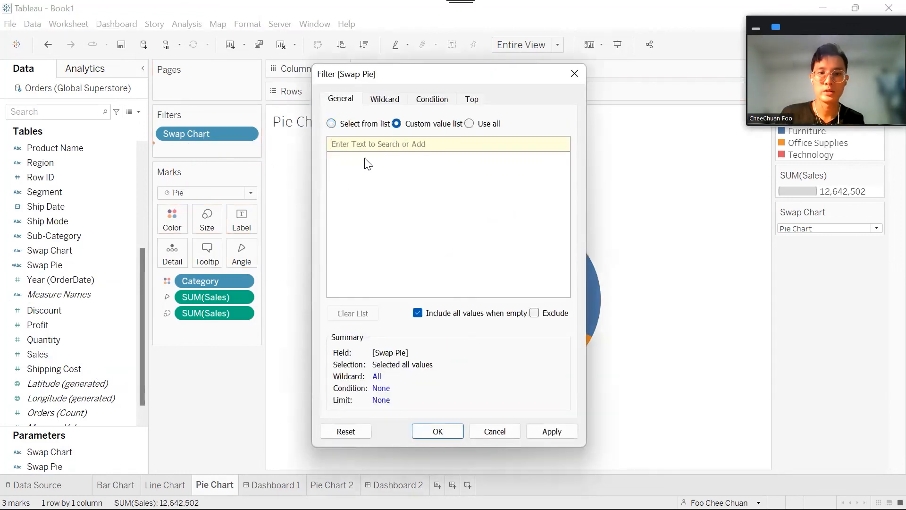
pyautogui.write('All')
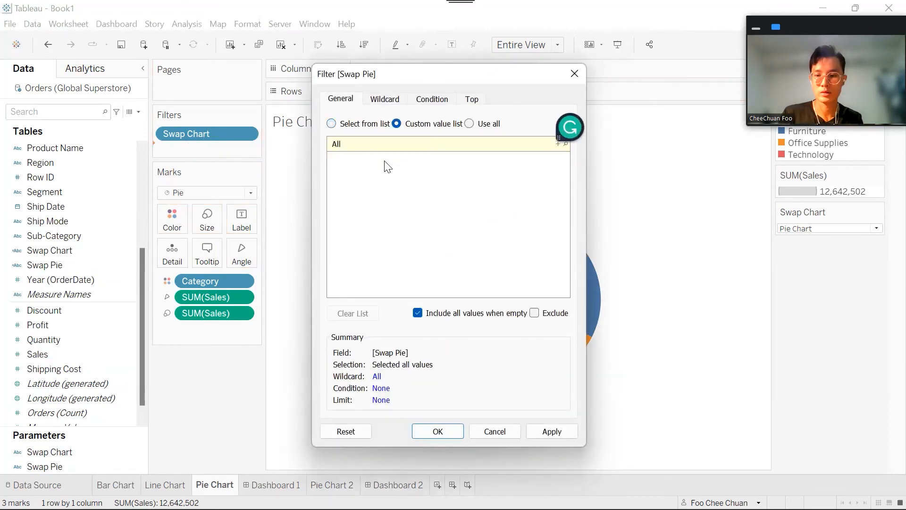
pyautogui.press('Return')
pyautogui.write('Pie 2')
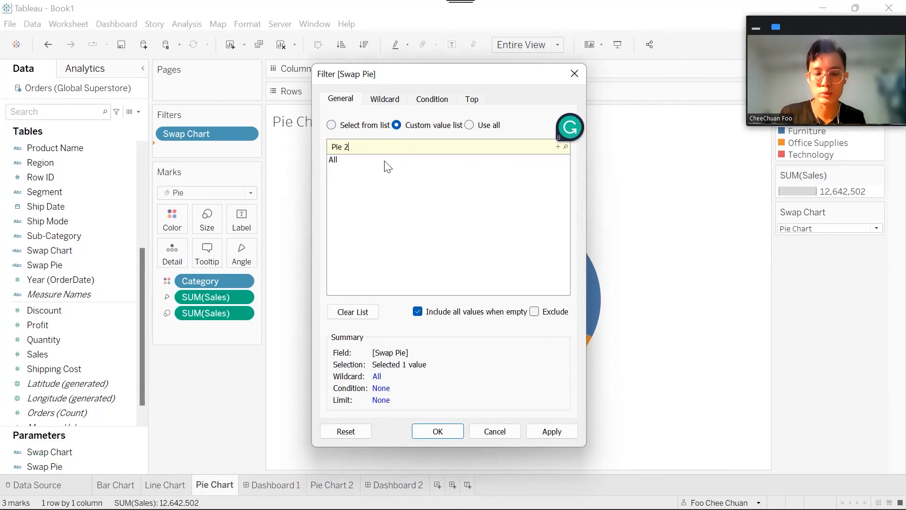
pyautogui.press('Return')
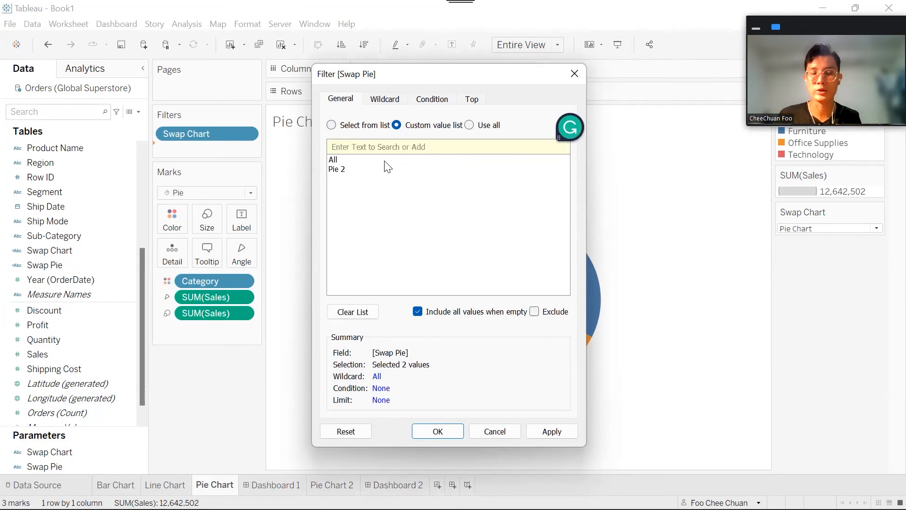
pyautogui.click(438, 432)
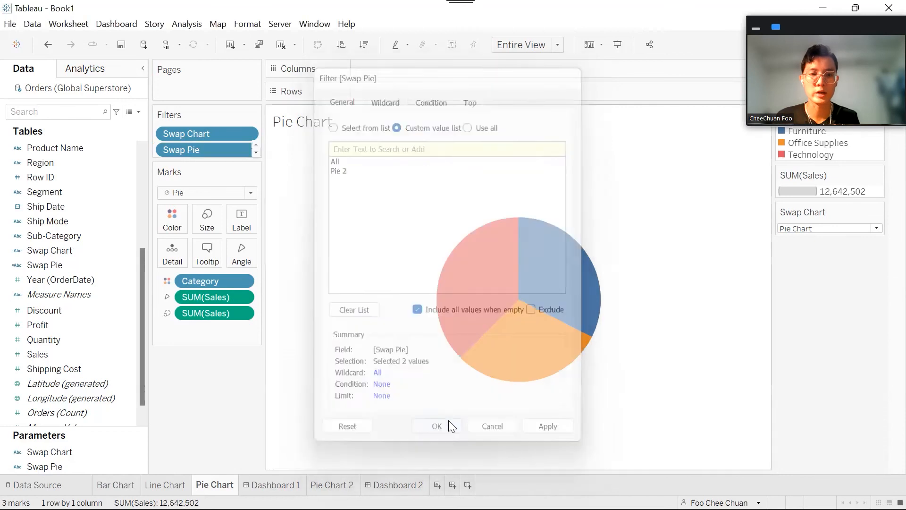
# - Show the Swap Pie parameter control on the Pie Chart sheet and test it with Pie 1 and finally Pie 2
pyautogui.rightClick(55, 467)
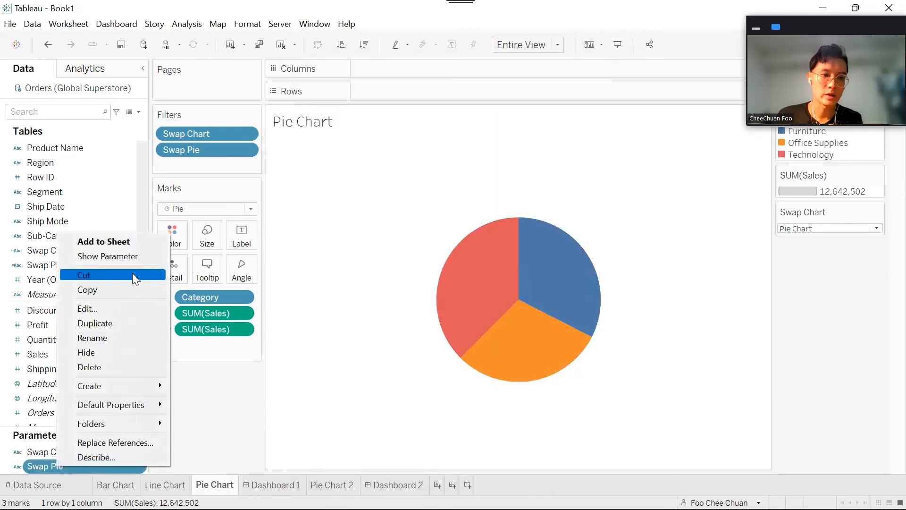
pyautogui.click(134, 257)
pyautogui.click(813, 267)
pyautogui.click(814, 283)
pyautogui.click(817, 238)
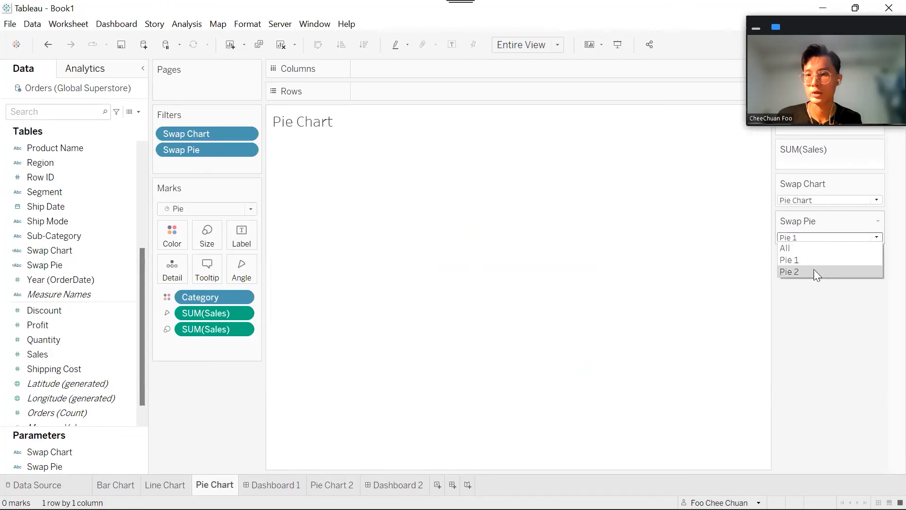
pyautogui.click(814, 269)
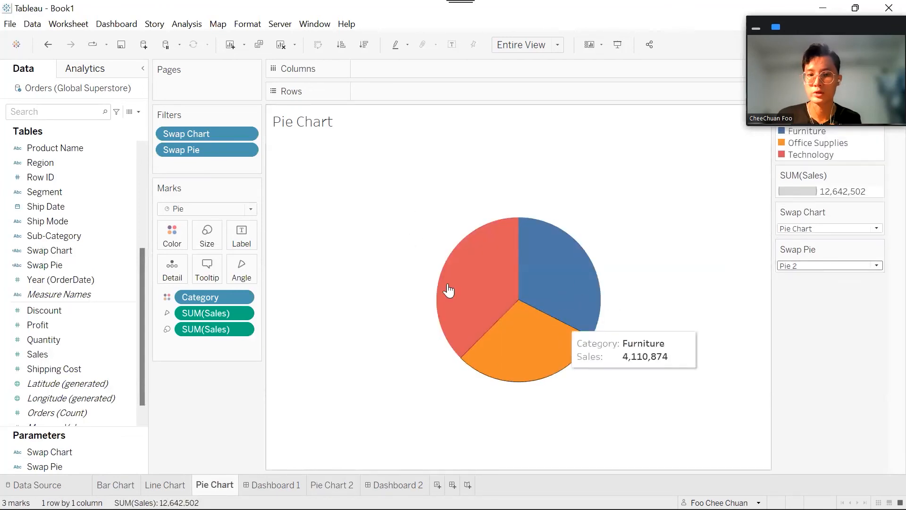
# - Add the Swap Pie parameter control to Dashboard 2 from the Pie Chart 2 view
pyautogui.click(398, 482)
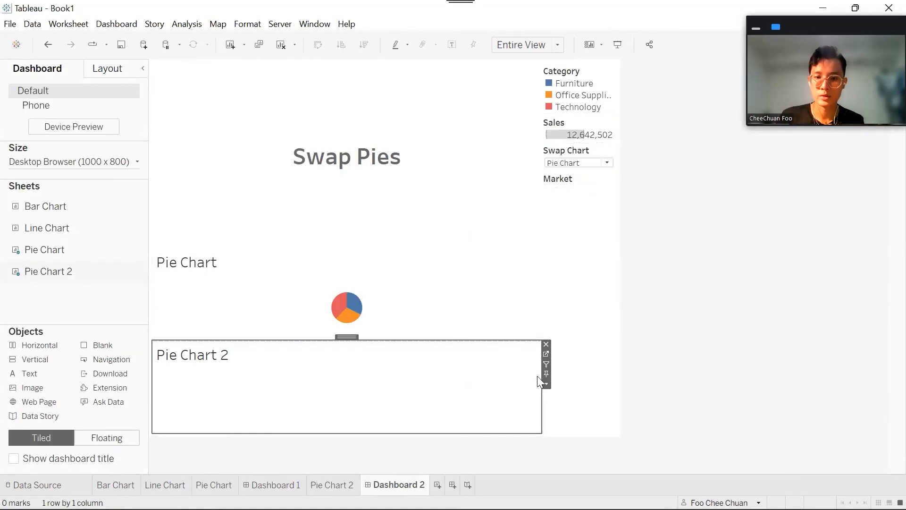
pyautogui.click(546, 384)
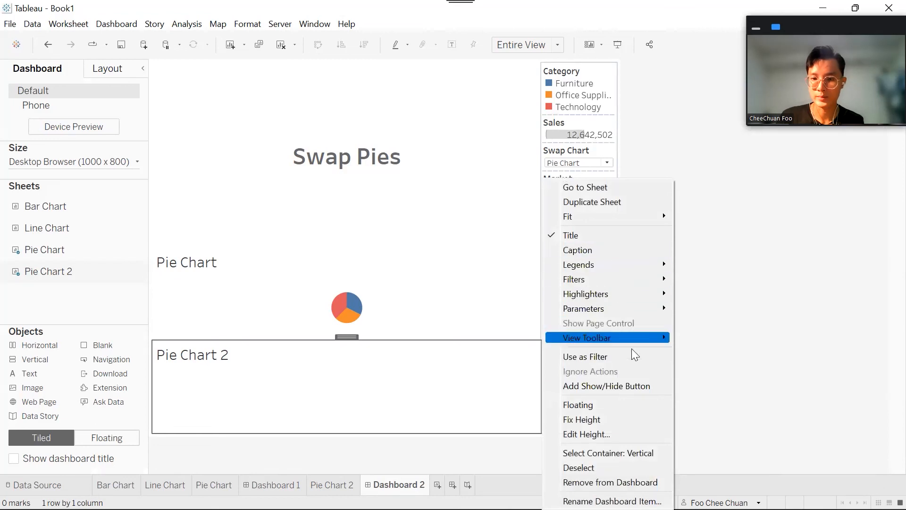
pyautogui.moveTo(635, 308)
pyautogui.click(692, 326)
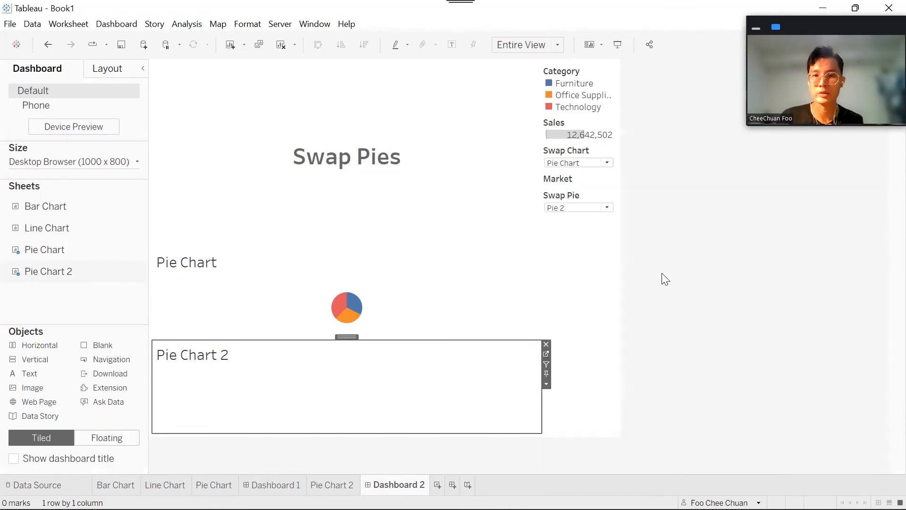
# - Test the pie swap on Dashboard 2 by setting Swap Pie to All, Pie 1 and finally Pie 2
pyautogui.click(590, 208)
pyautogui.click(586, 214)
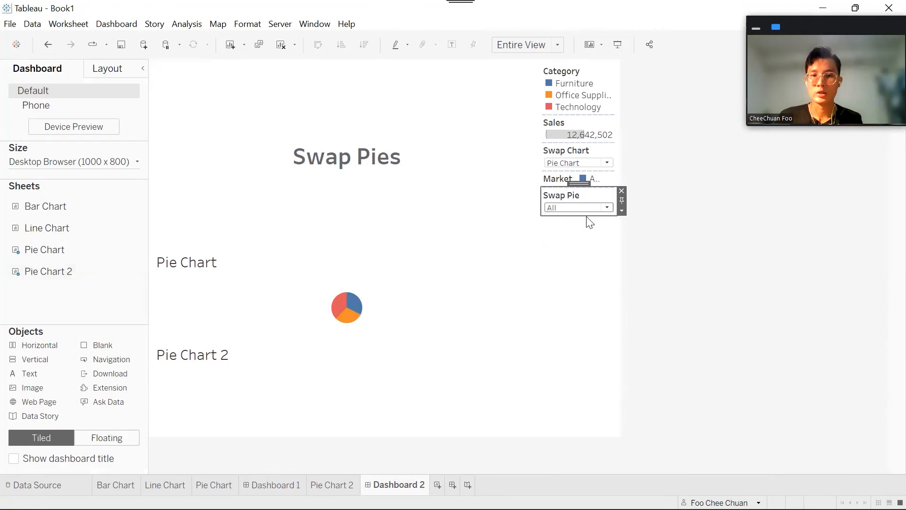
pyautogui.click(576, 255)
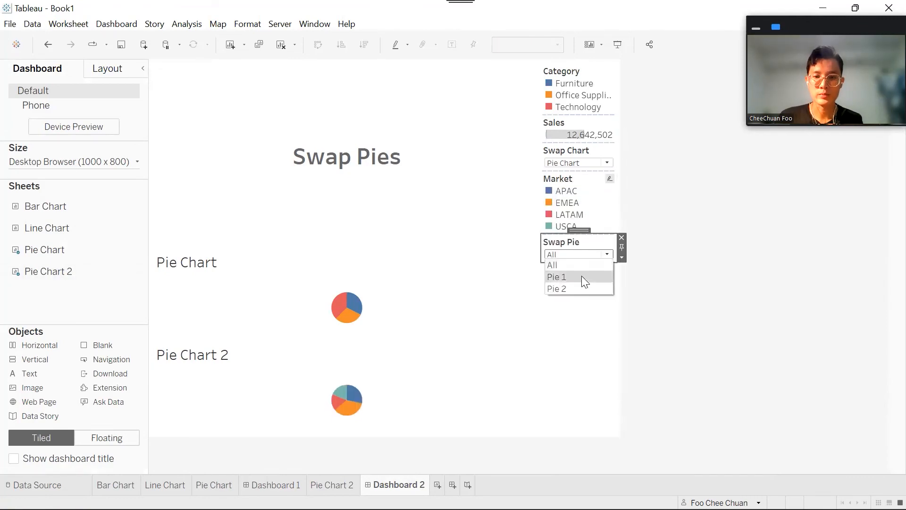
pyautogui.click(583, 278)
pyautogui.click(579, 211)
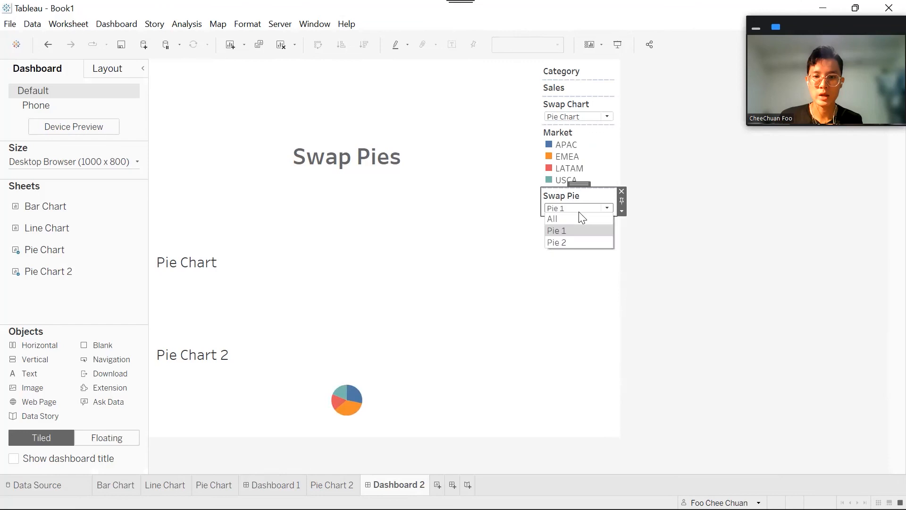
pyautogui.click(584, 241)
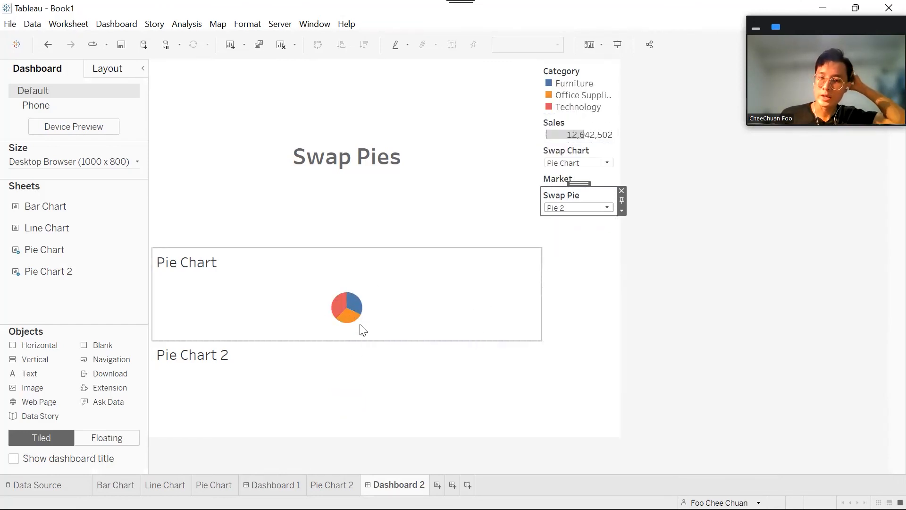
# - Hide the titles of the Pie Chart 2 and Pie Chart views in the dashboard's vertical container
pyautogui.click(338, 269)
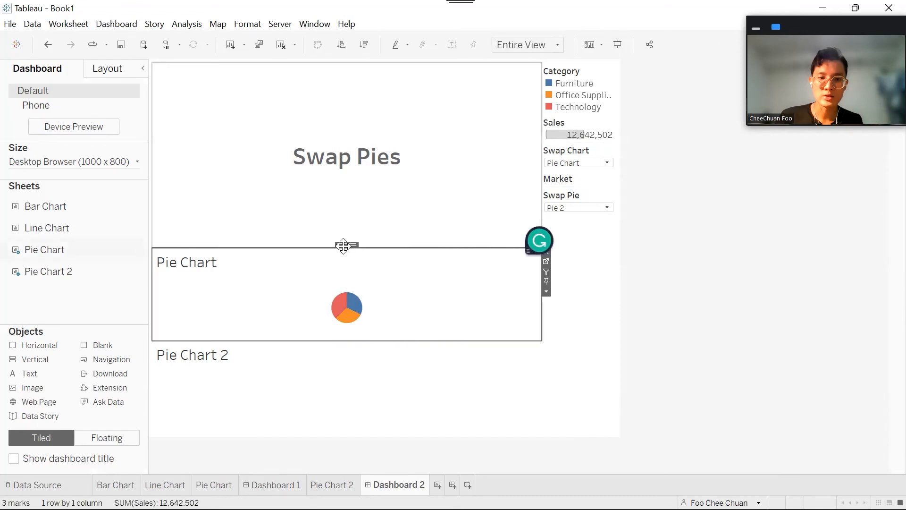
pyautogui.doubleClick(347, 244)
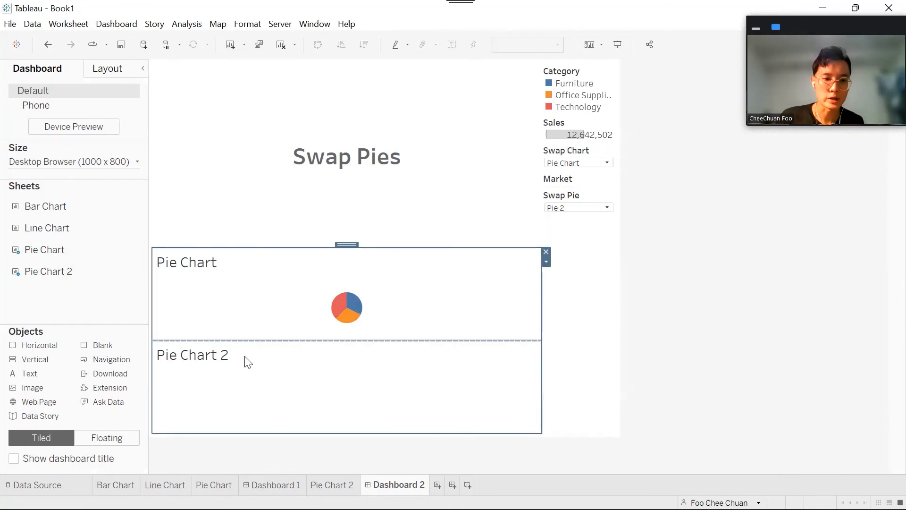
pyautogui.rightClick(208, 361)
pyautogui.click(235, 396)
pyautogui.rightClick(204, 263)
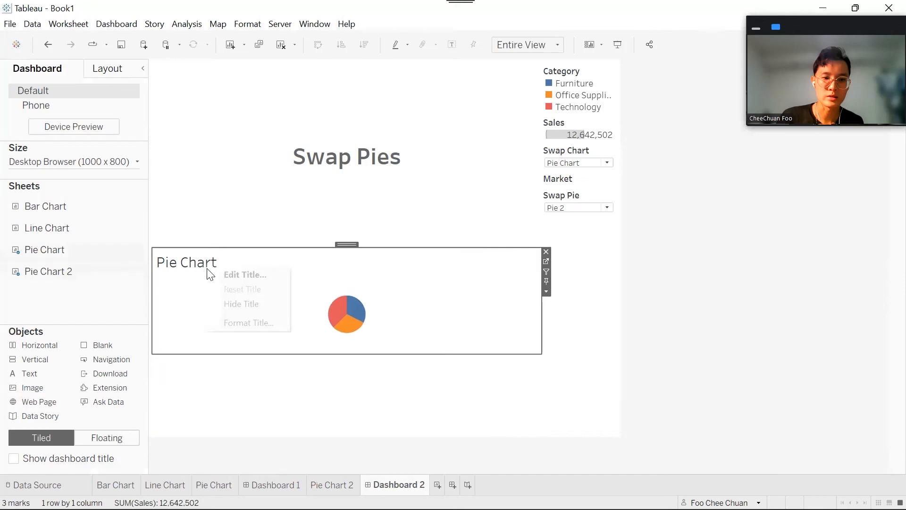
pyautogui.click(220, 299)
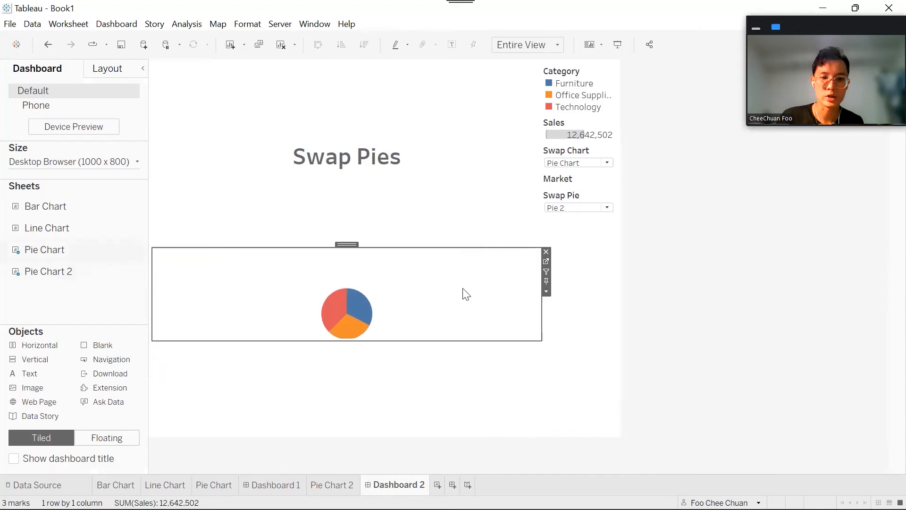
# - Check the Fix Height option of both the Pie Chart and Pie Chart 2 views on Dashboard 2
pyautogui.click(546, 291)
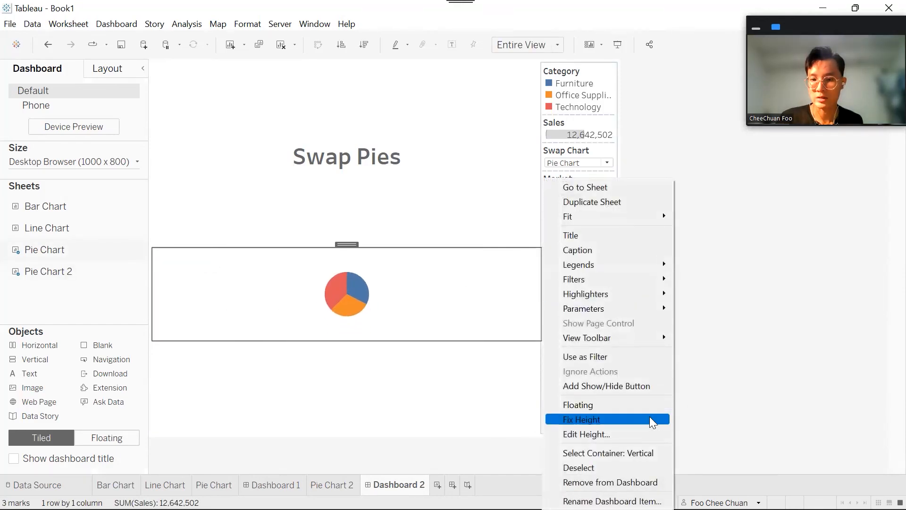
pyautogui.click(471, 410)
pyautogui.click(539, 376)
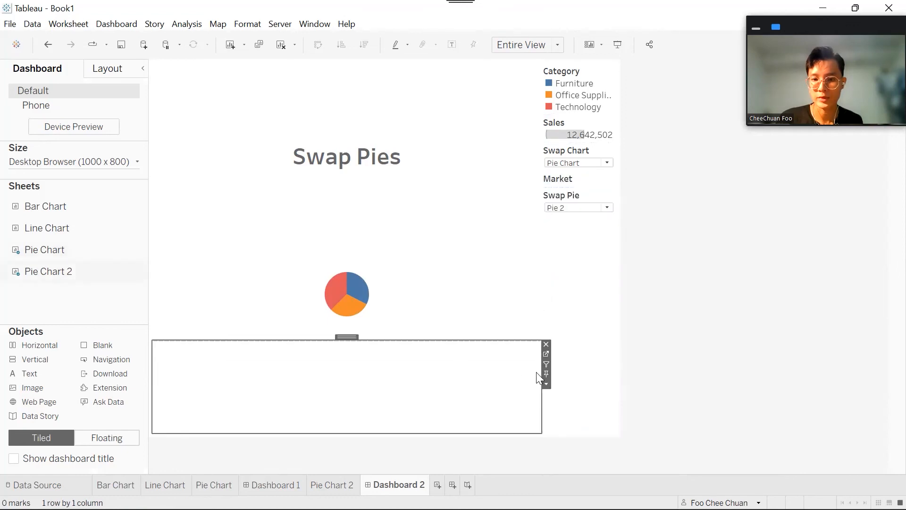
pyautogui.click(547, 384)
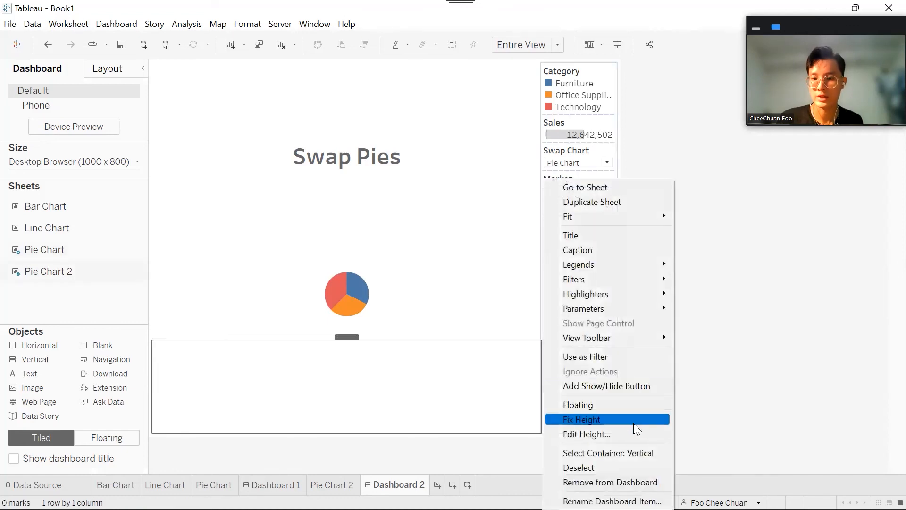
pyautogui.click(724, 333)
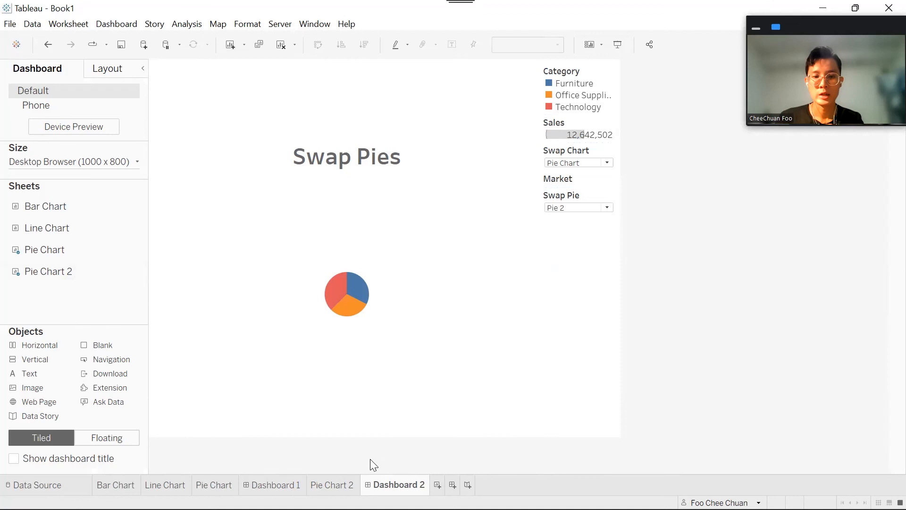
# - Set the Swap Pie parameter to All on the Pie Chart 2 sheet
pyautogui.click(335, 485)
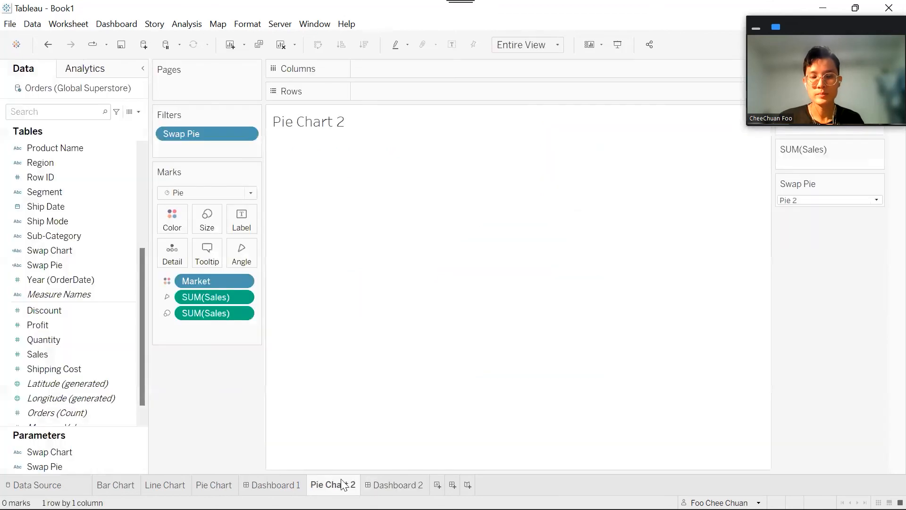
pyautogui.click(806, 201)
pyautogui.click(800, 213)
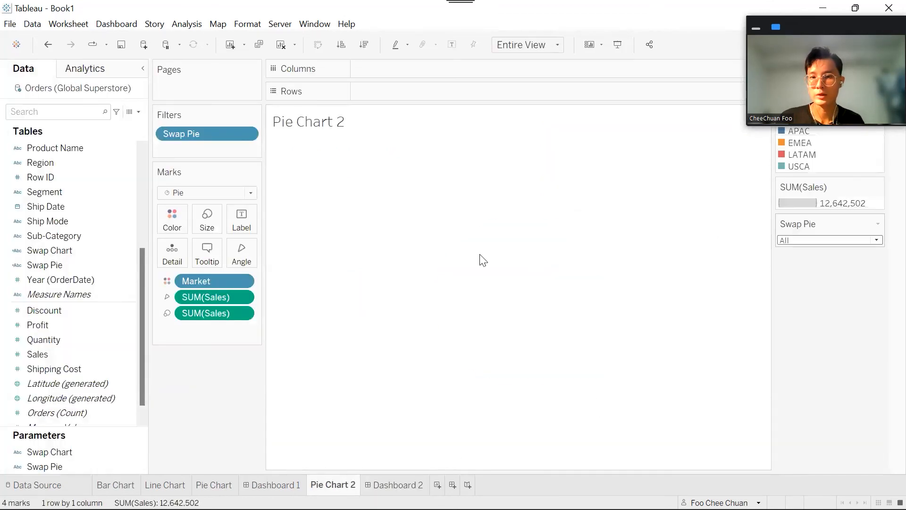
# - Add an empty-string calculation "" to Rows of Pie Chart 2 and hide its field labels for rows
pyautogui.doubleClick(380, 93)
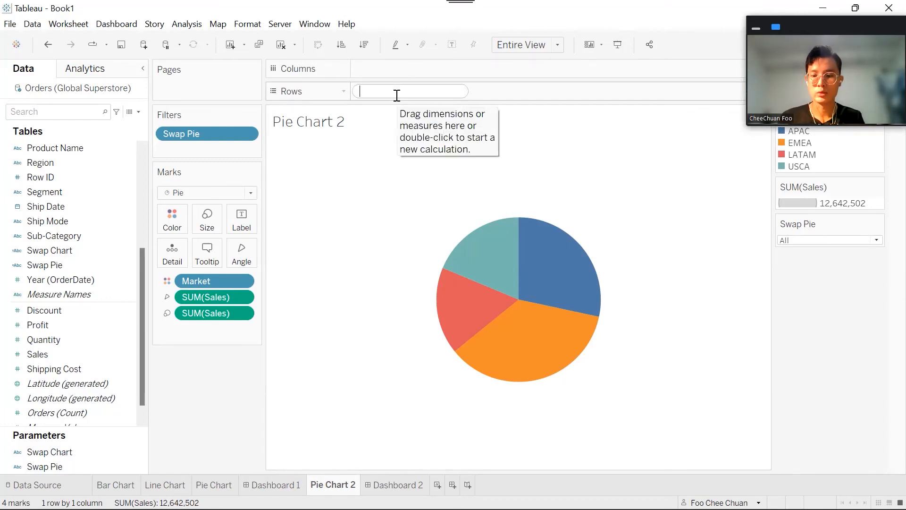
pyautogui.write('""')
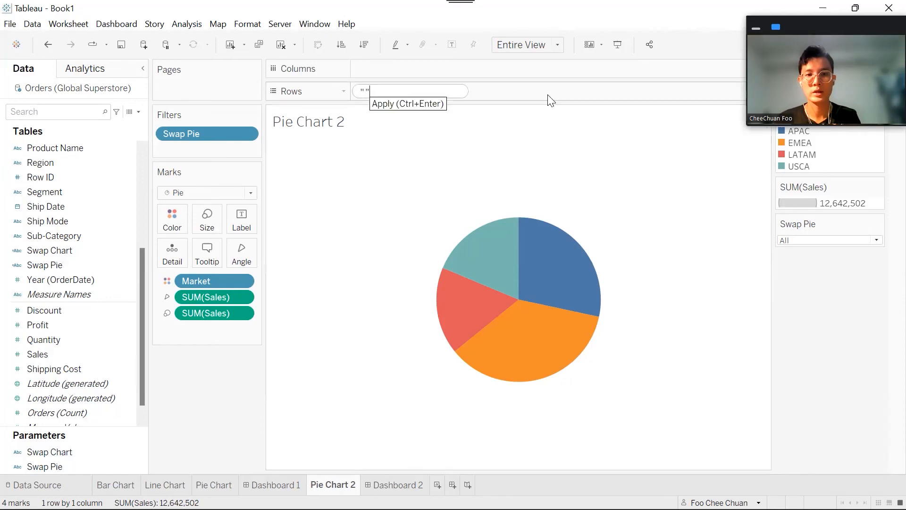
pyautogui.press('Return')
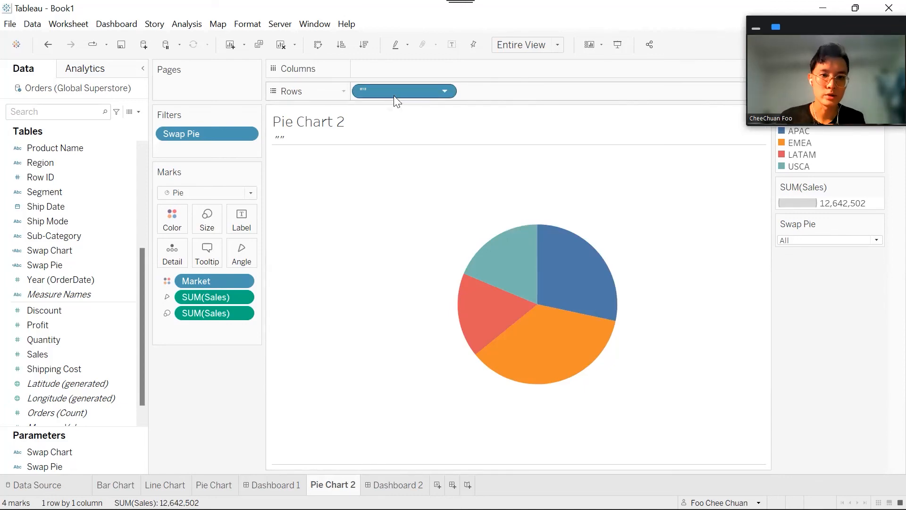
pyautogui.rightClick(298, 149)
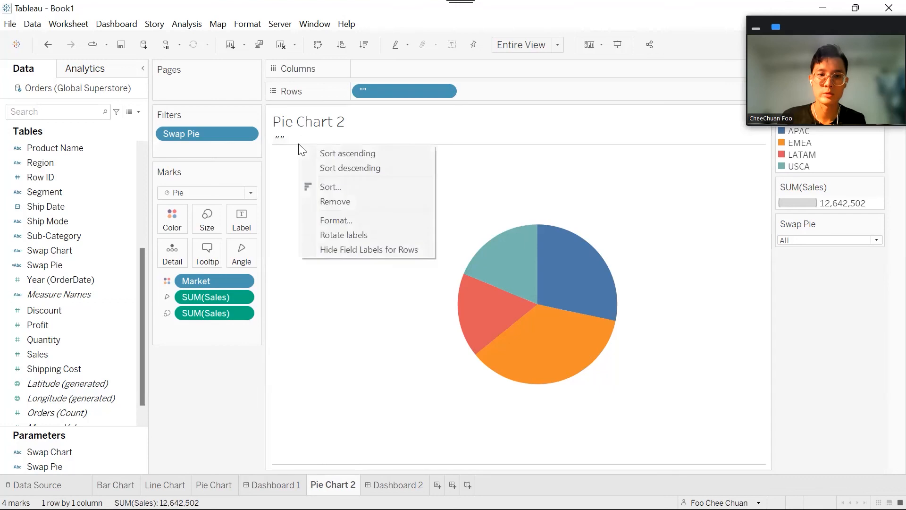
pyautogui.click(363, 249)
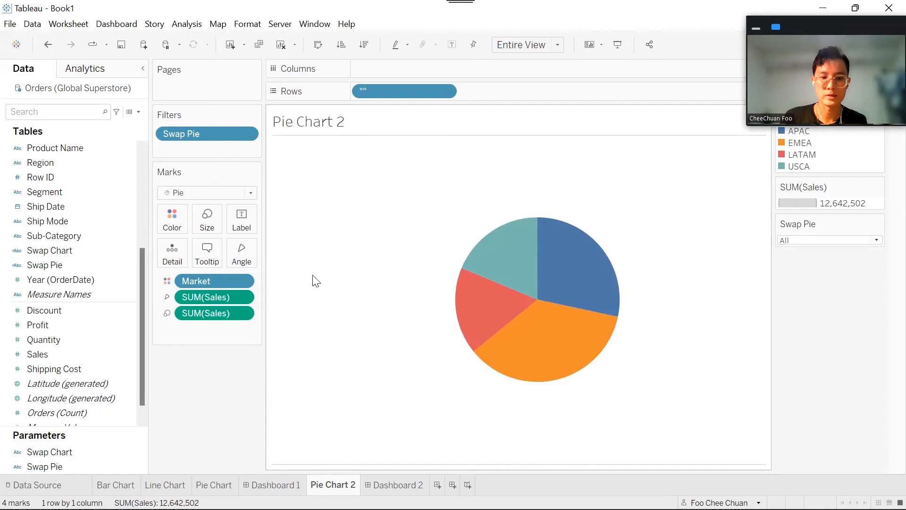
# - Add an empty-string calculation "" to Rows on the Pie Chart sheet and hide its field labels for rows
pyautogui.click(215, 485)
pyautogui.doubleClick(399, 90)
pyautogui.write('""')
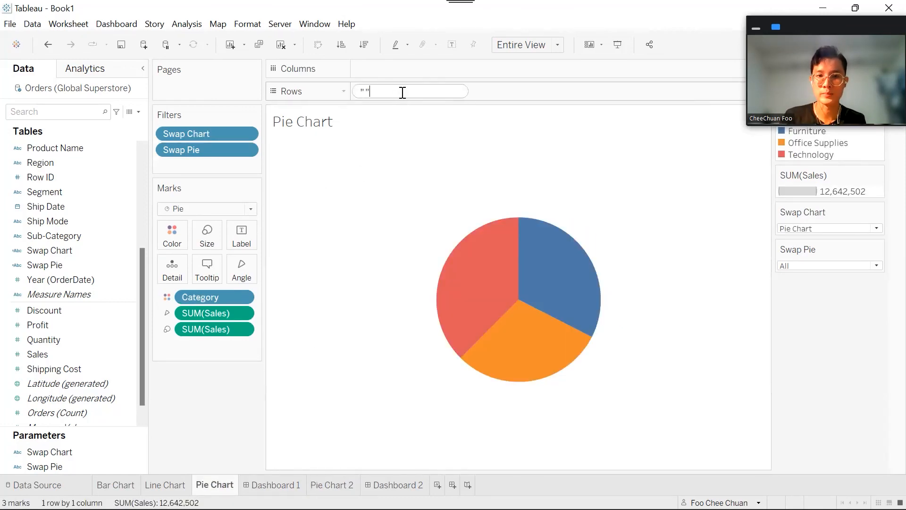
pyautogui.press('Return')
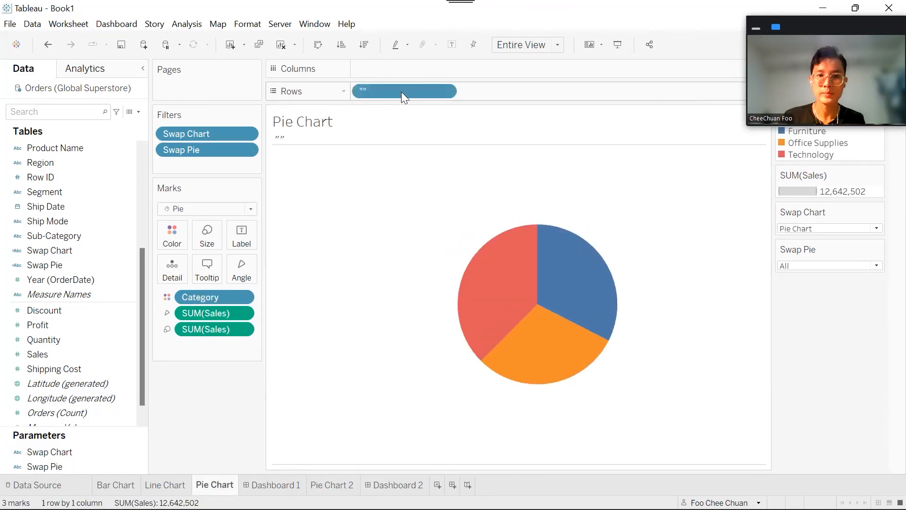
pyautogui.rightClick(286, 140)
pyautogui.click(368, 244)
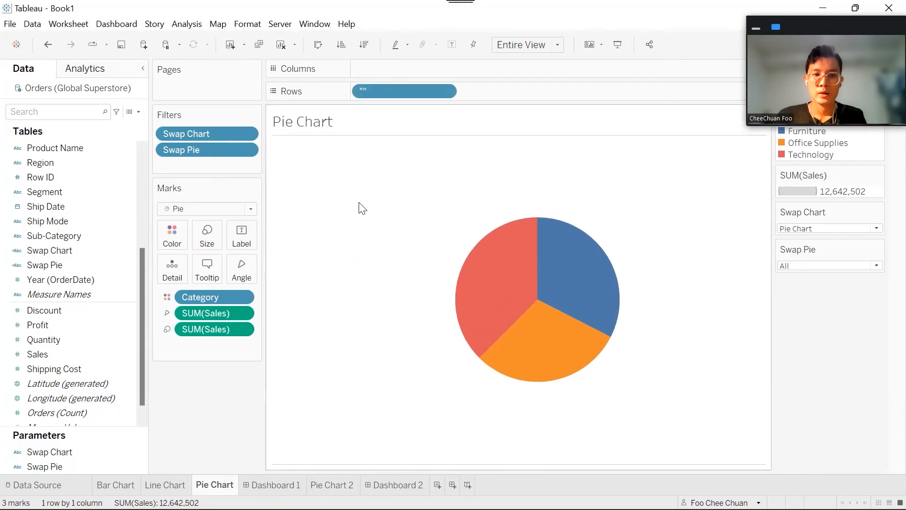
# - Test the pie swap on Dashboard 2 by setting Swap Pie to Pie 1, Pie 2 and finally All
pyautogui.click(368, 485)
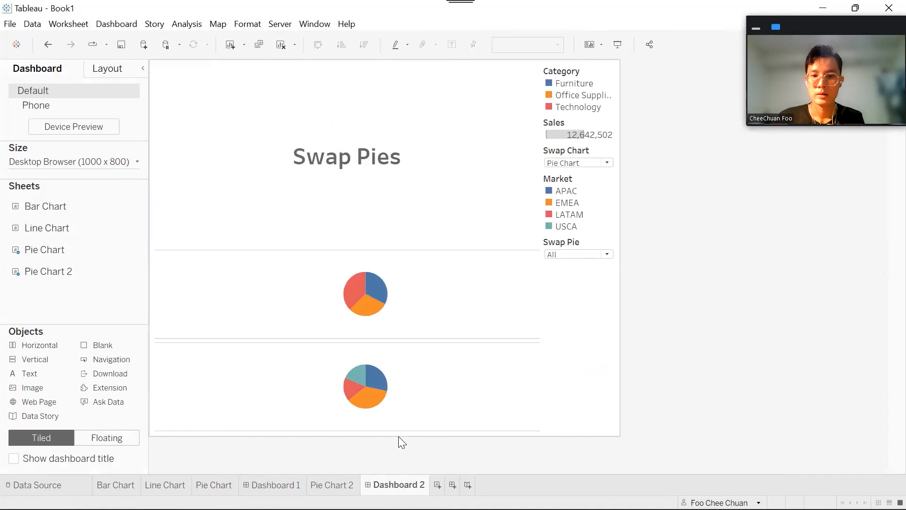
pyautogui.click(582, 257)
pyautogui.click(585, 258)
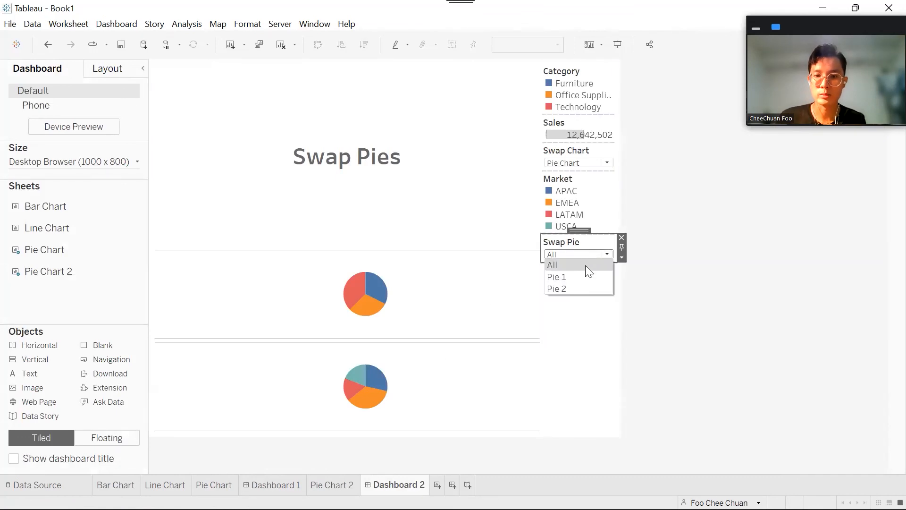
pyautogui.click(586, 271)
pyautogui.click(584, 210)
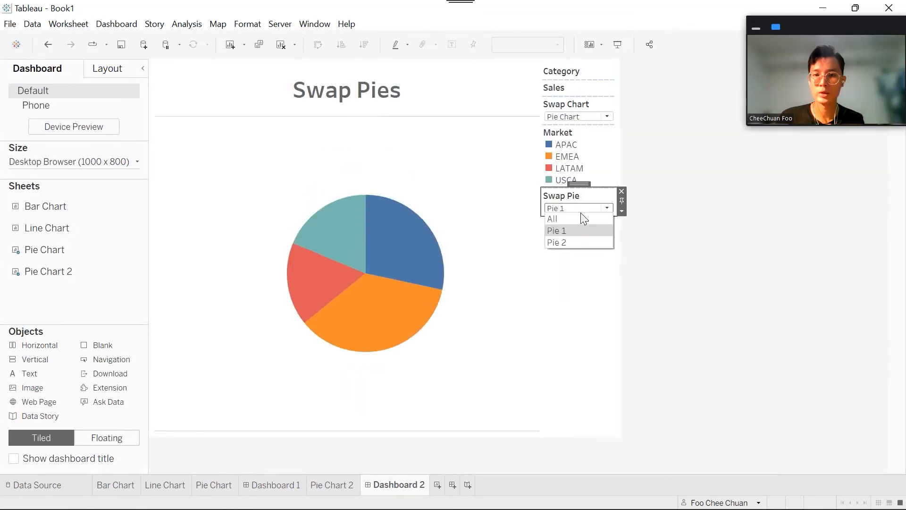
pyautogui.click(583, 241)
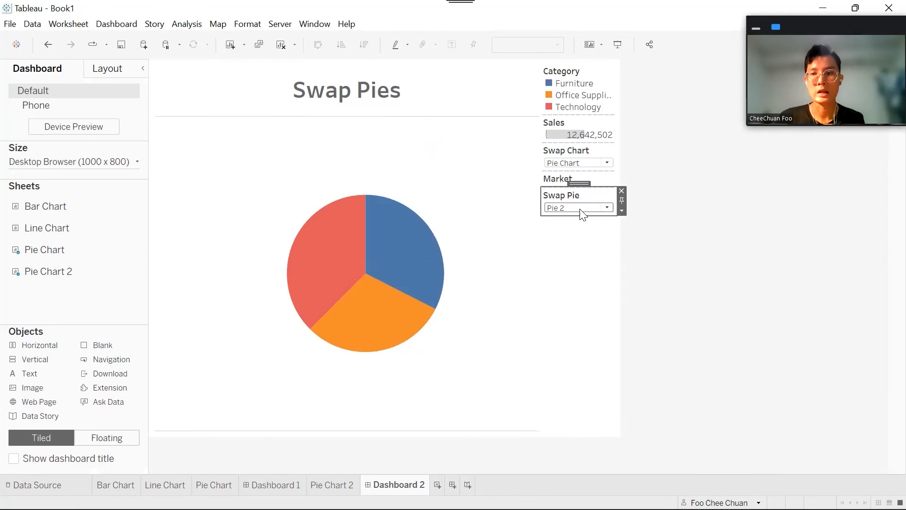
pyautogui.click(581, 211)
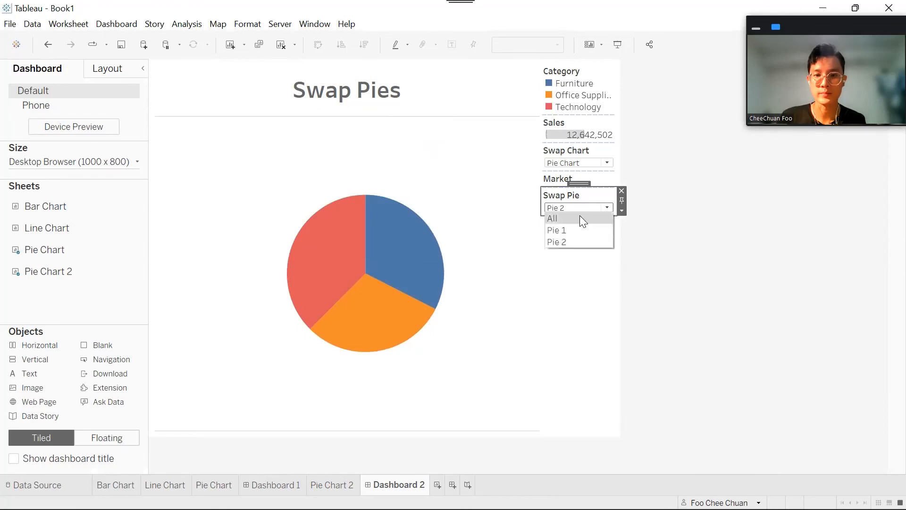
pyautogui.click(580, 217)
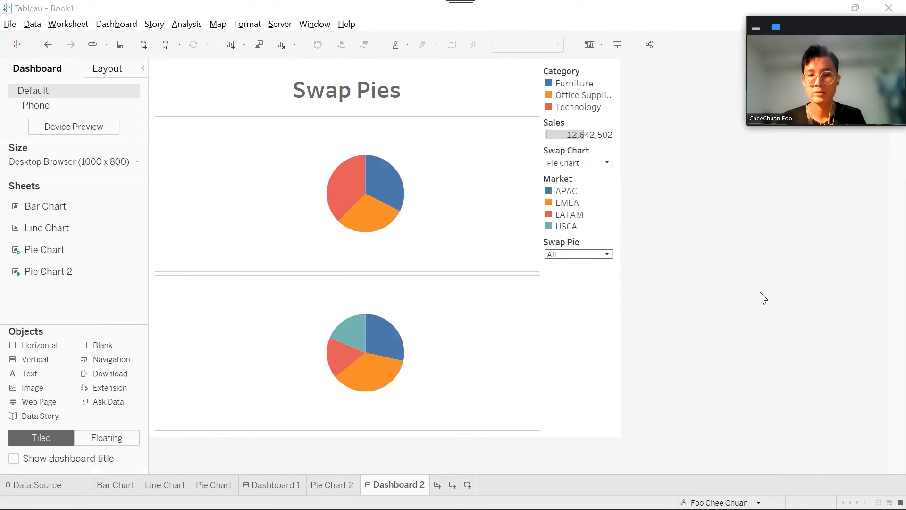
# - Check the Fix Height option of the category pie chart view on Dashboard 2
pyautogui.hotkey('alt', 'Tab')
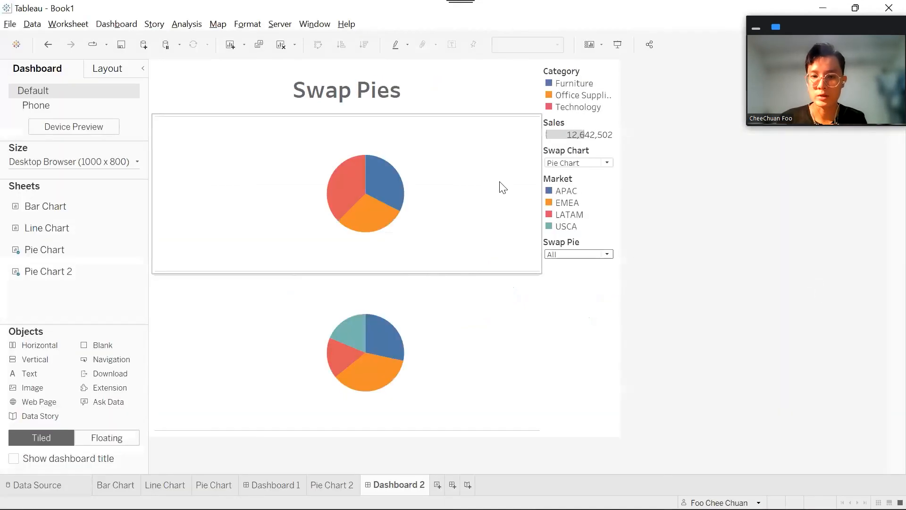
pyautogui.click(503, 184)
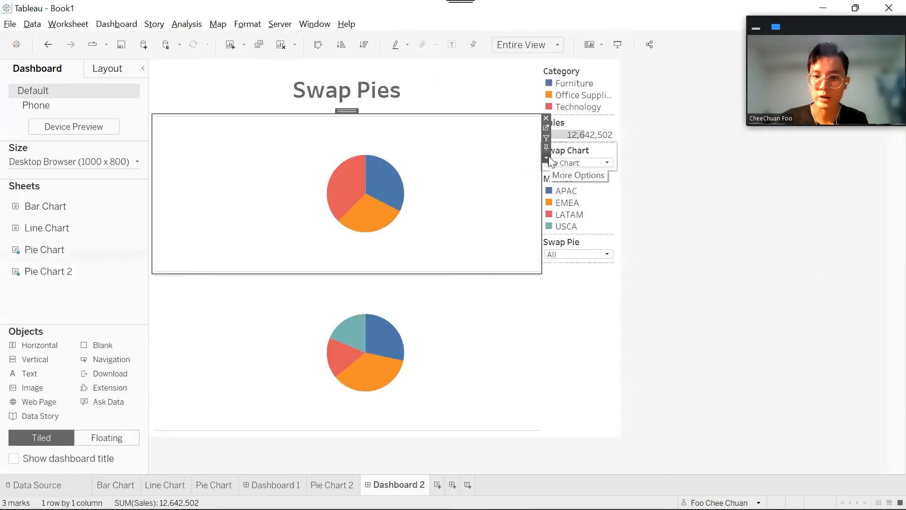
pyautogui.click(547, 158)
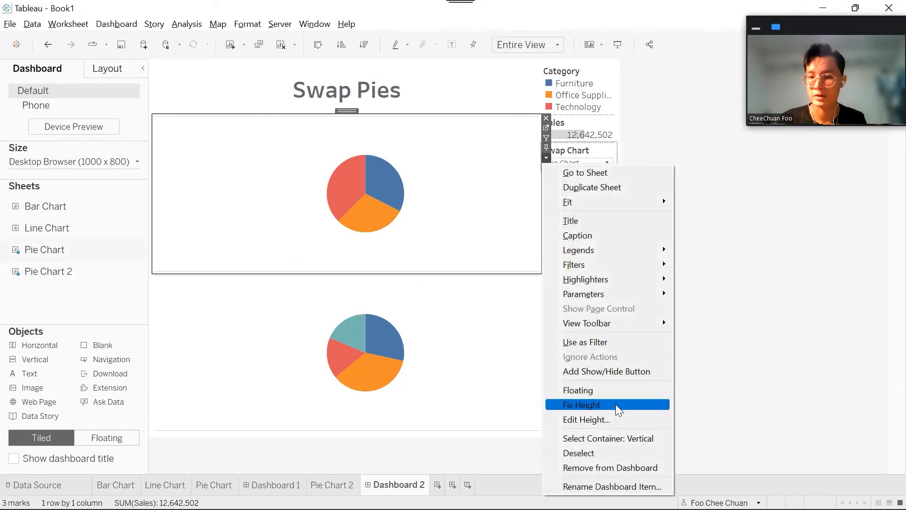
pyautogui.click(771, 246)
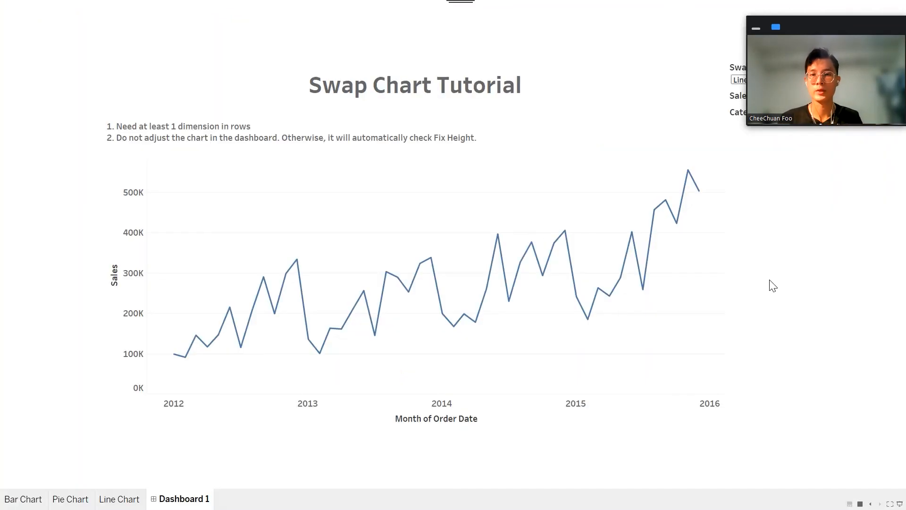